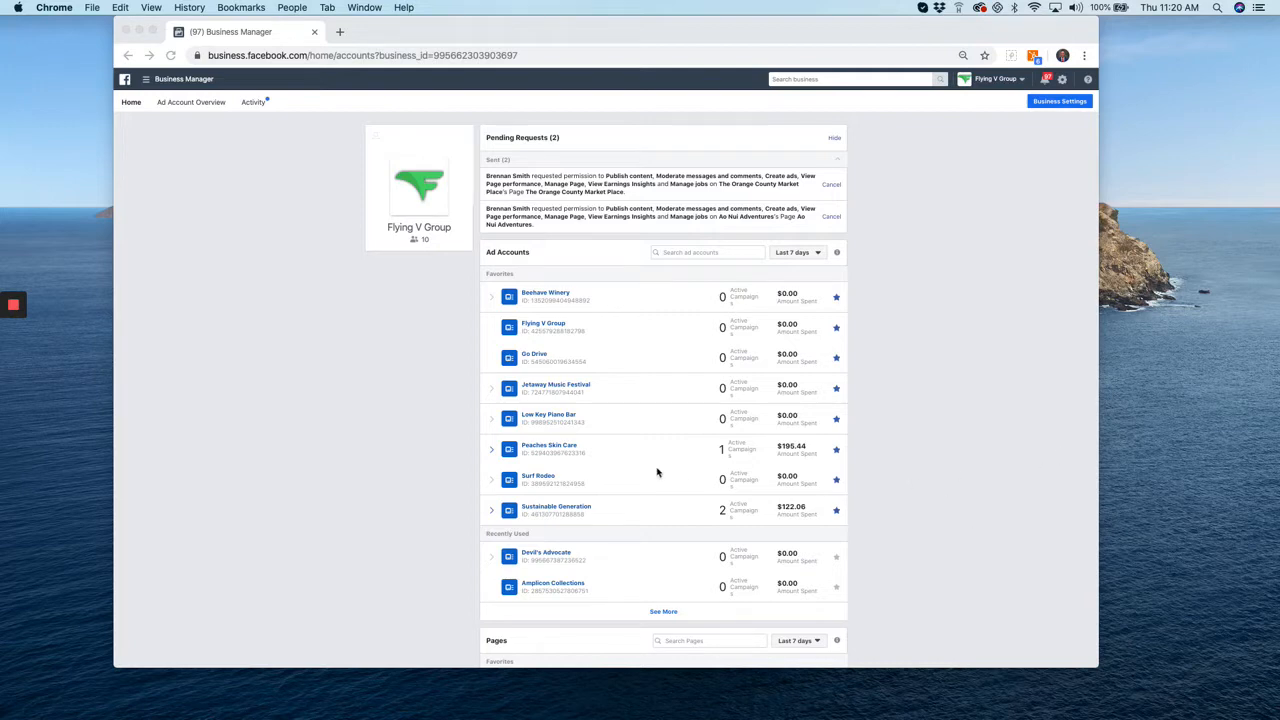
- Open the Surf Rodeo ad account and go into its Cydeways Video views campaign
left_click(532, 477)
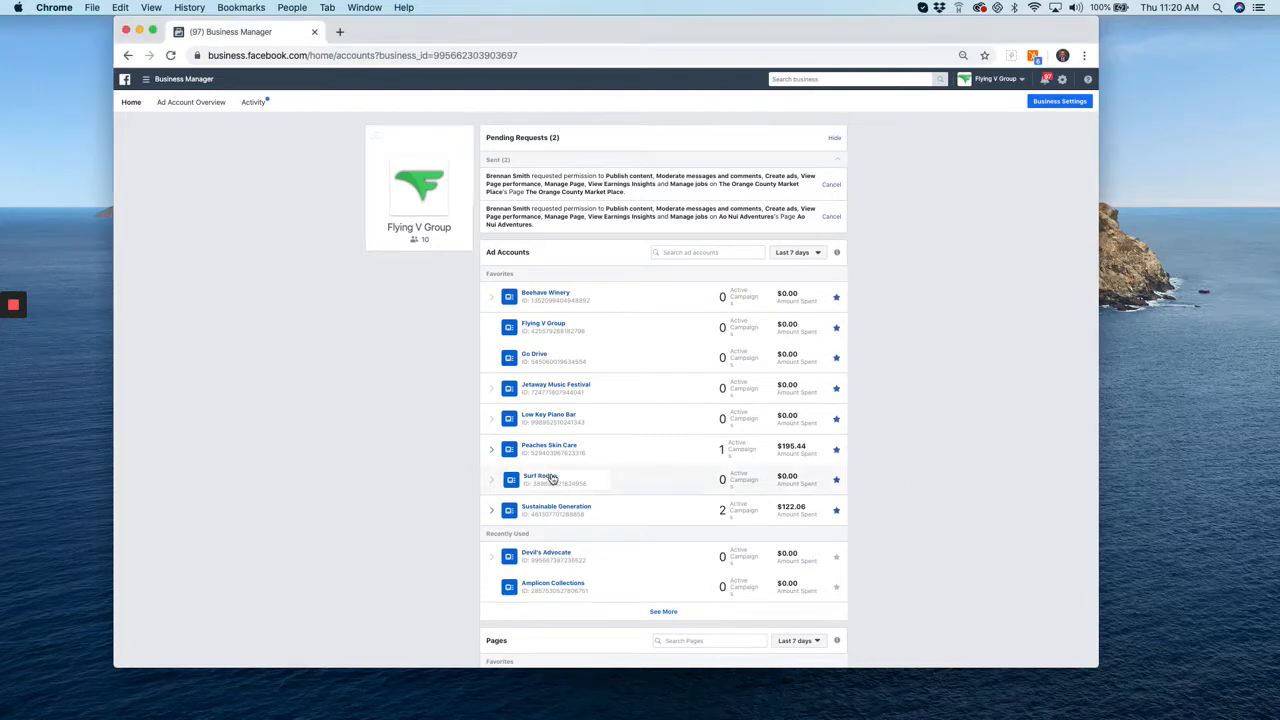
left_click(541, 478)
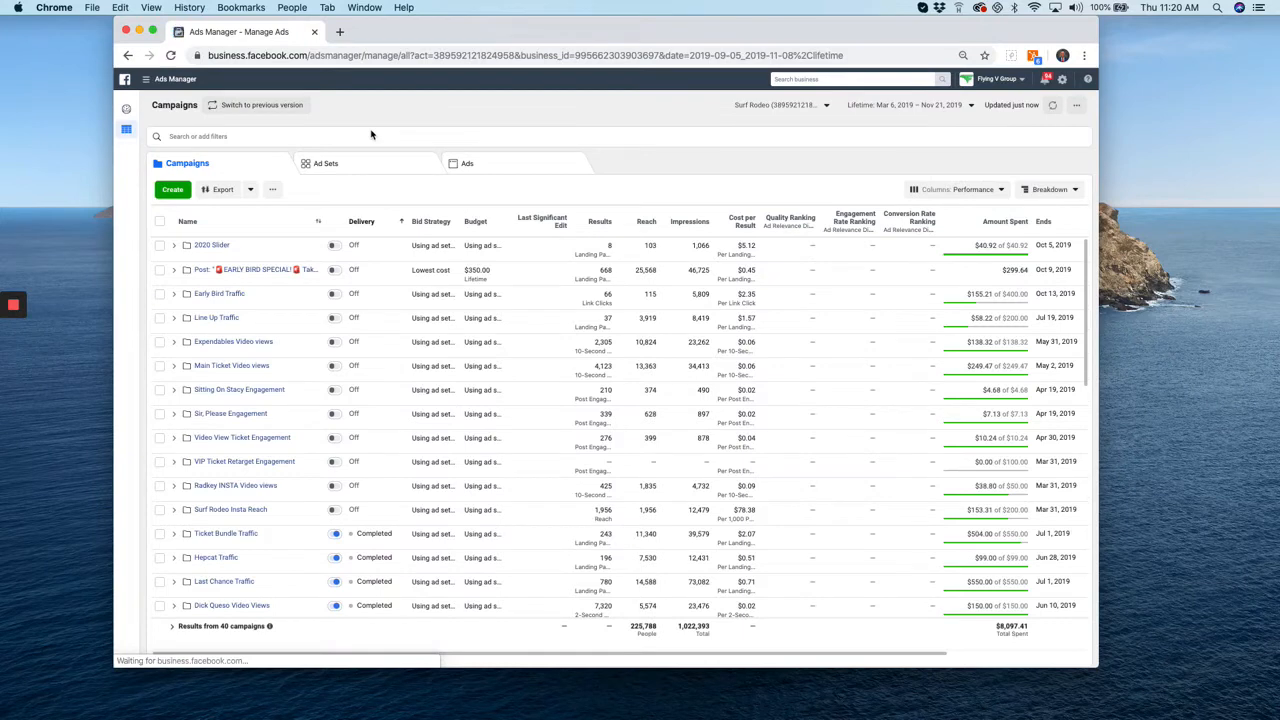
scroll(345, 378, "down", 15)
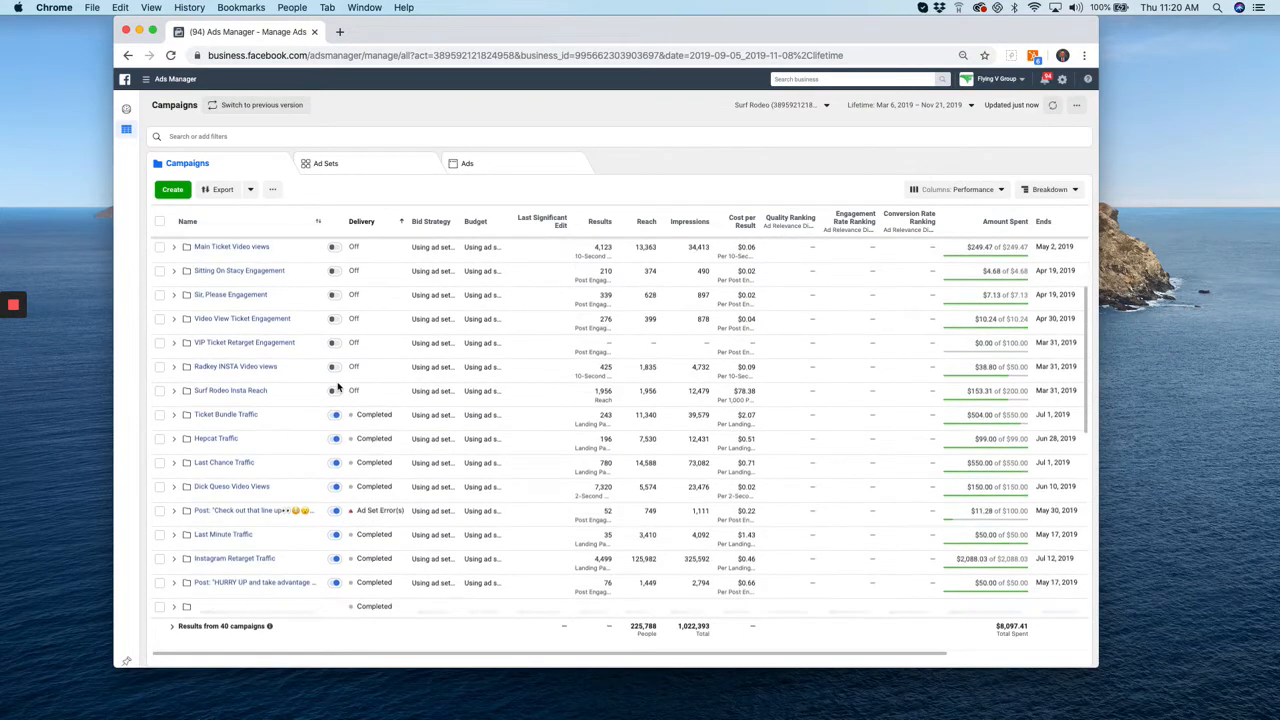
scroll(338, 385, "down", 3)
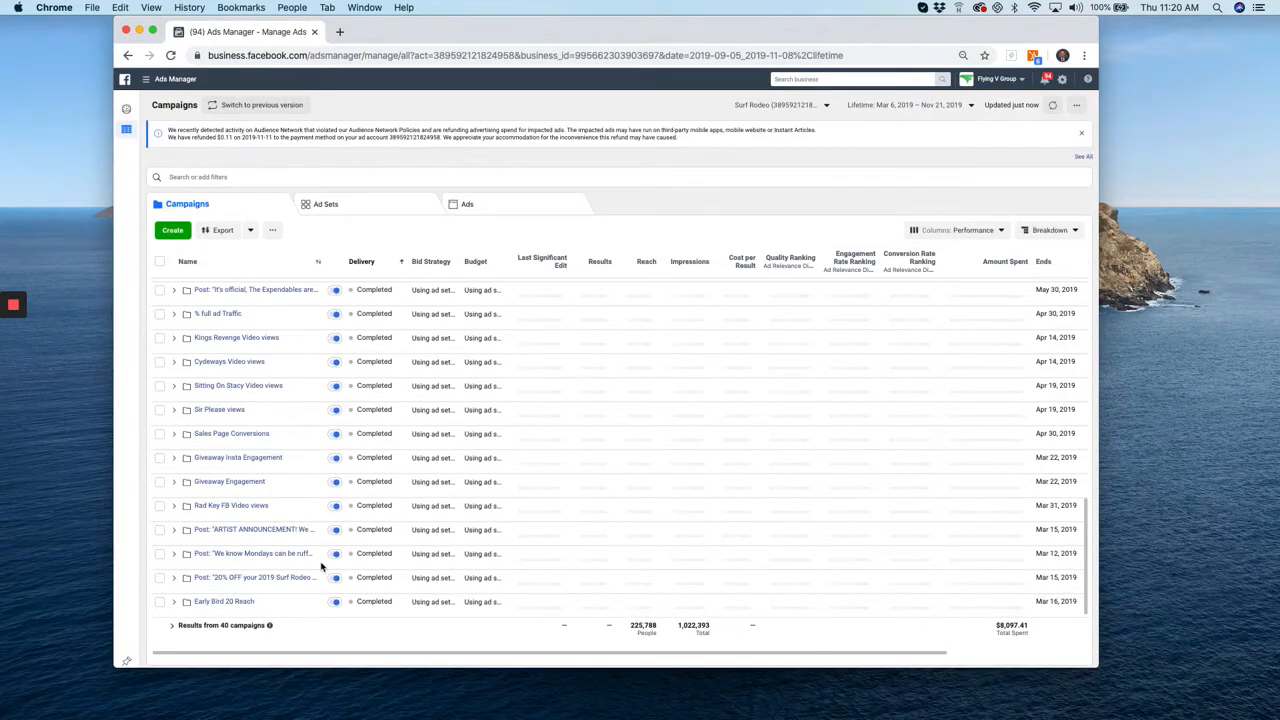
left_click(238, 363)
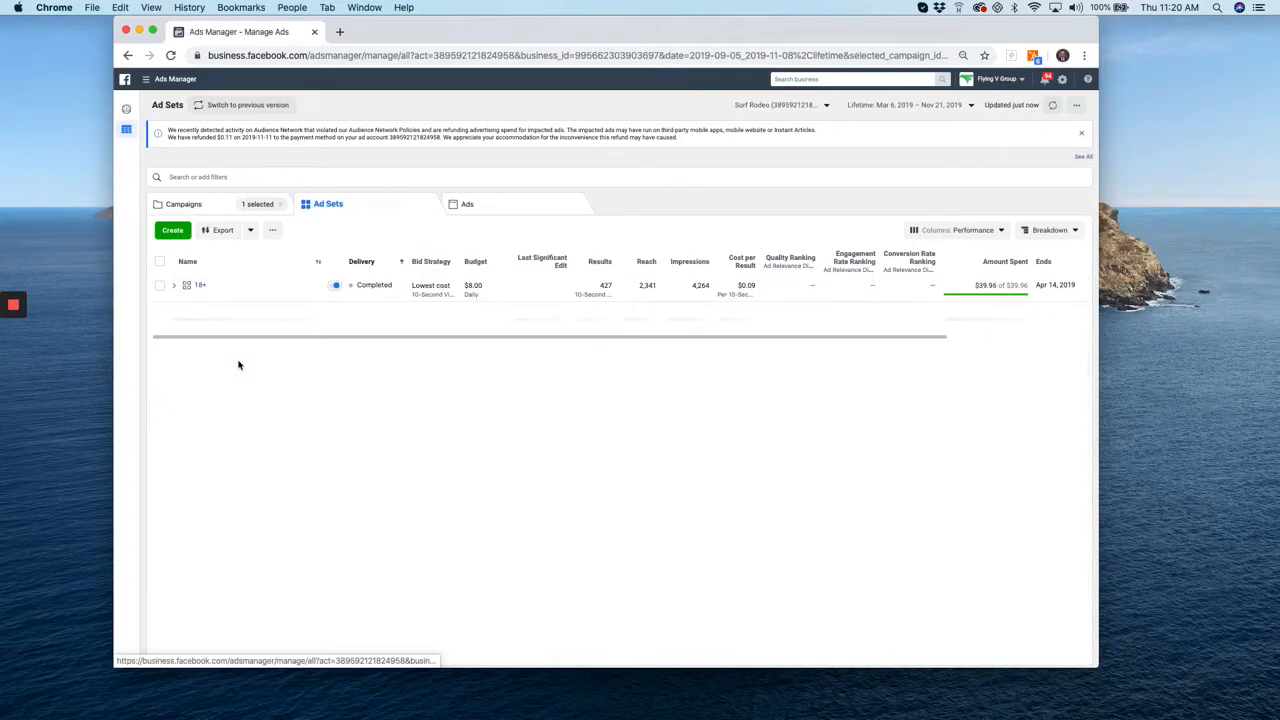
- Preview the campaign's CYDEWAYS - Video views ad, play part of its video, and close the preview
left_click(486, 214)
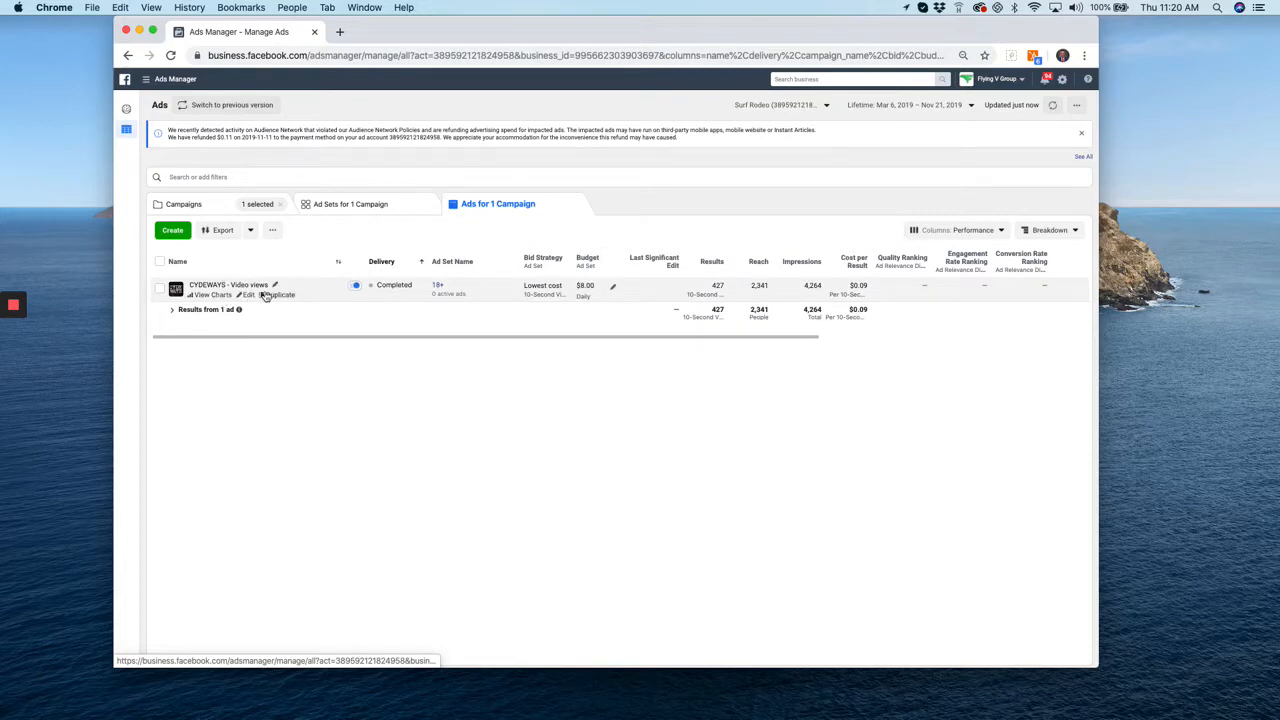
left_click(249, 286)
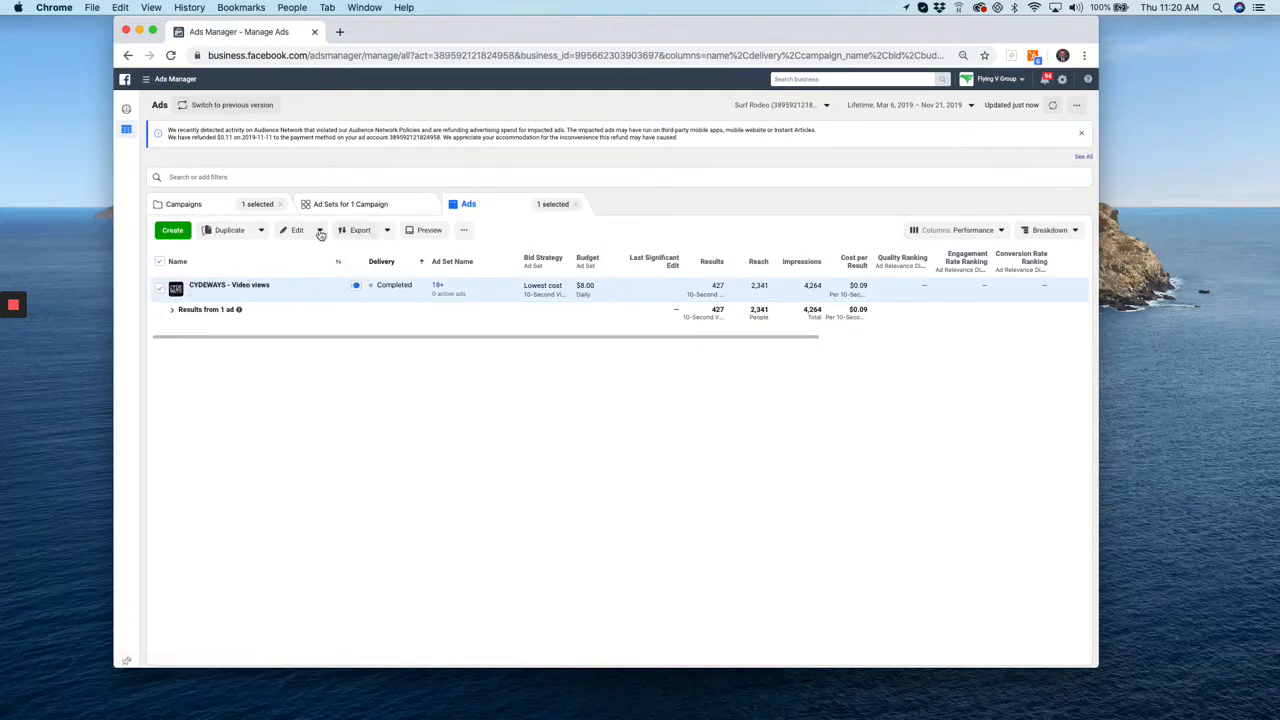
left_click(427, 231)
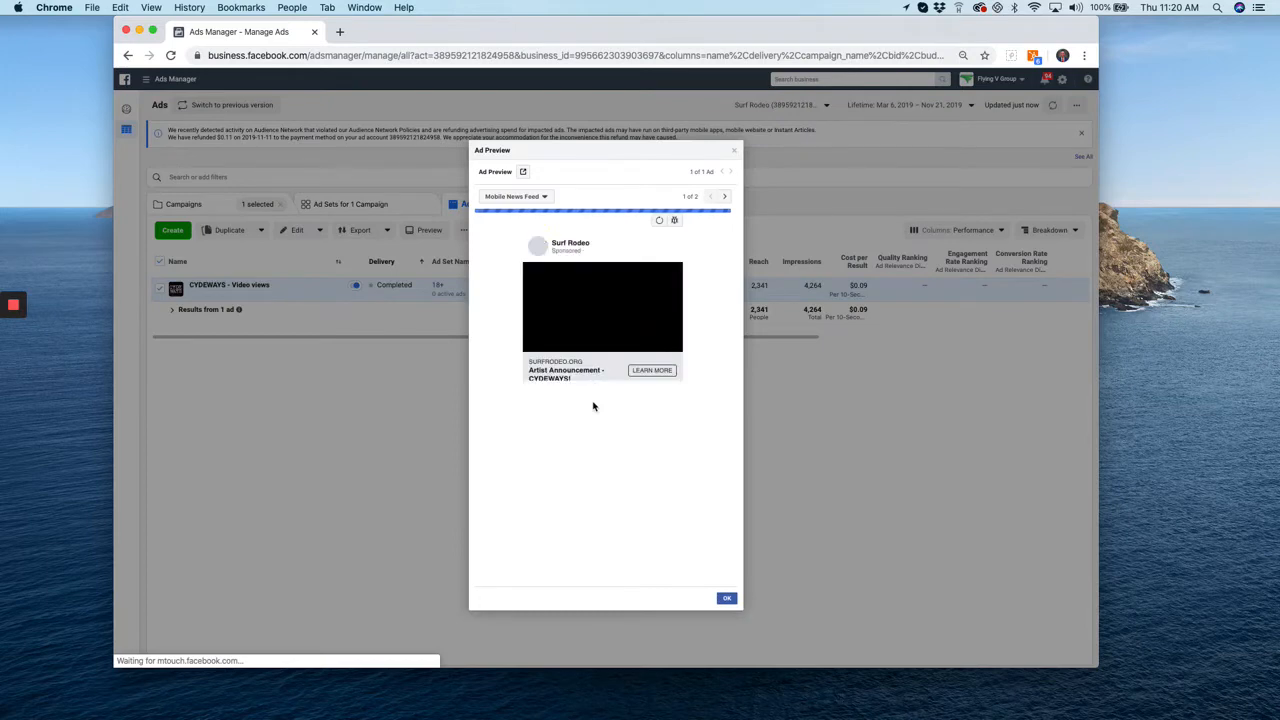
left_click(602, 382)
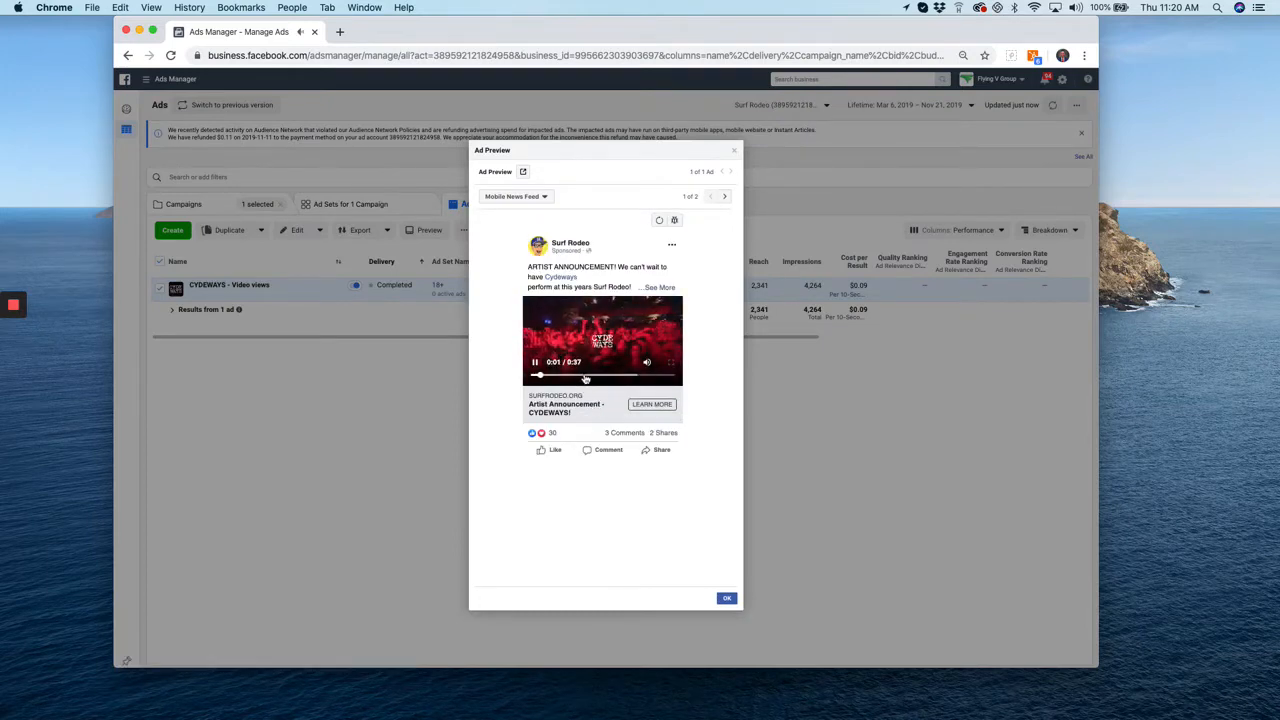
left_click(587, 376)
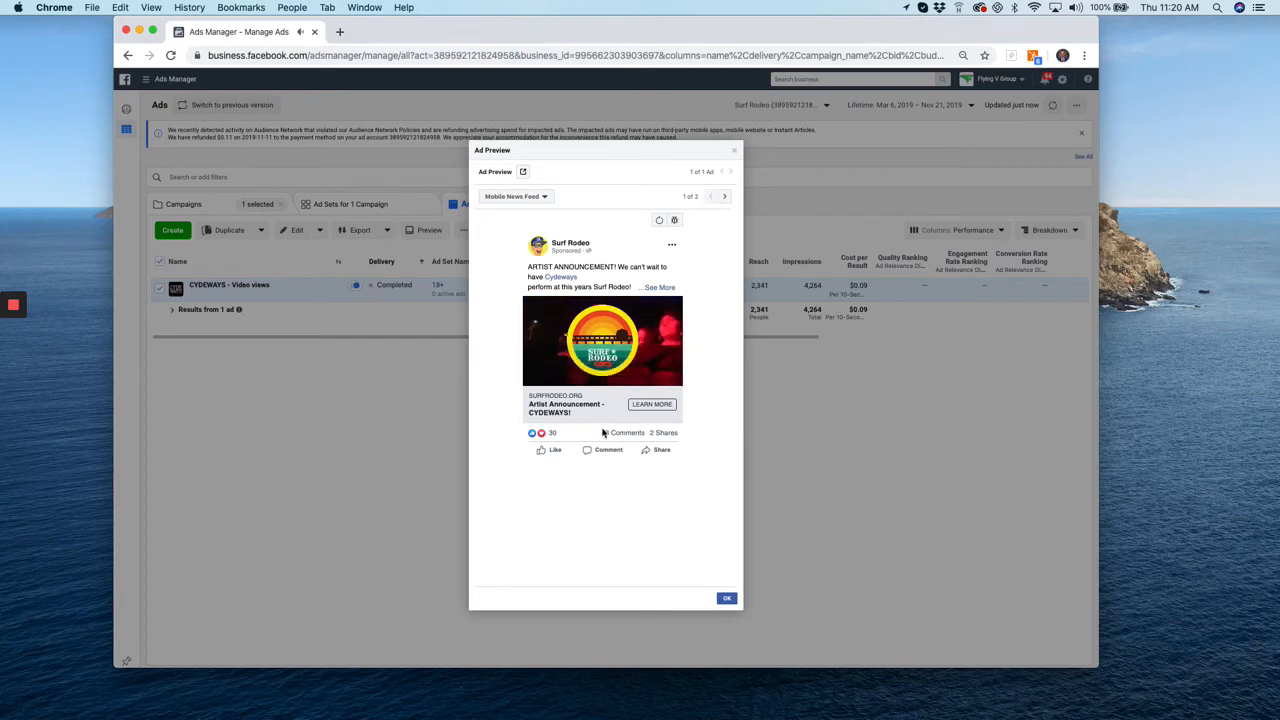
mouse_move(534, 378)
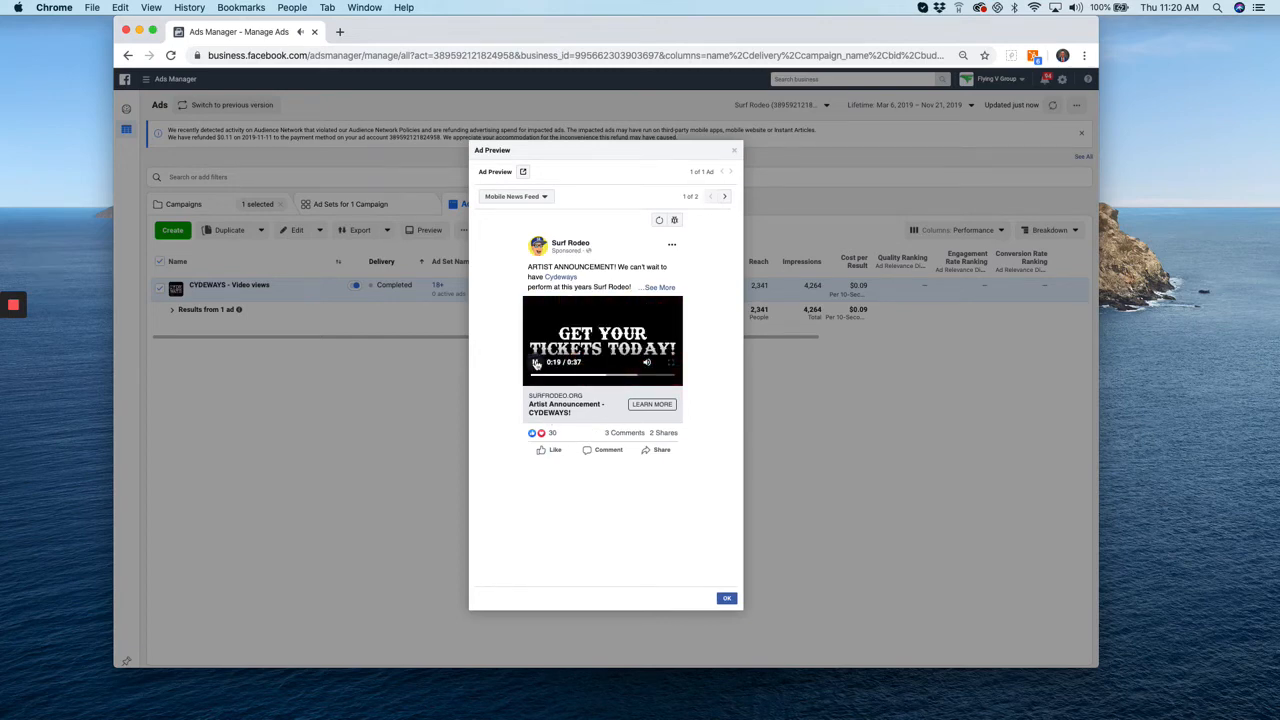
left_click(536, 364)
left_click(736, 152)
- Open the campaign's 18+ ad set in the editor
left_click(400, 207)
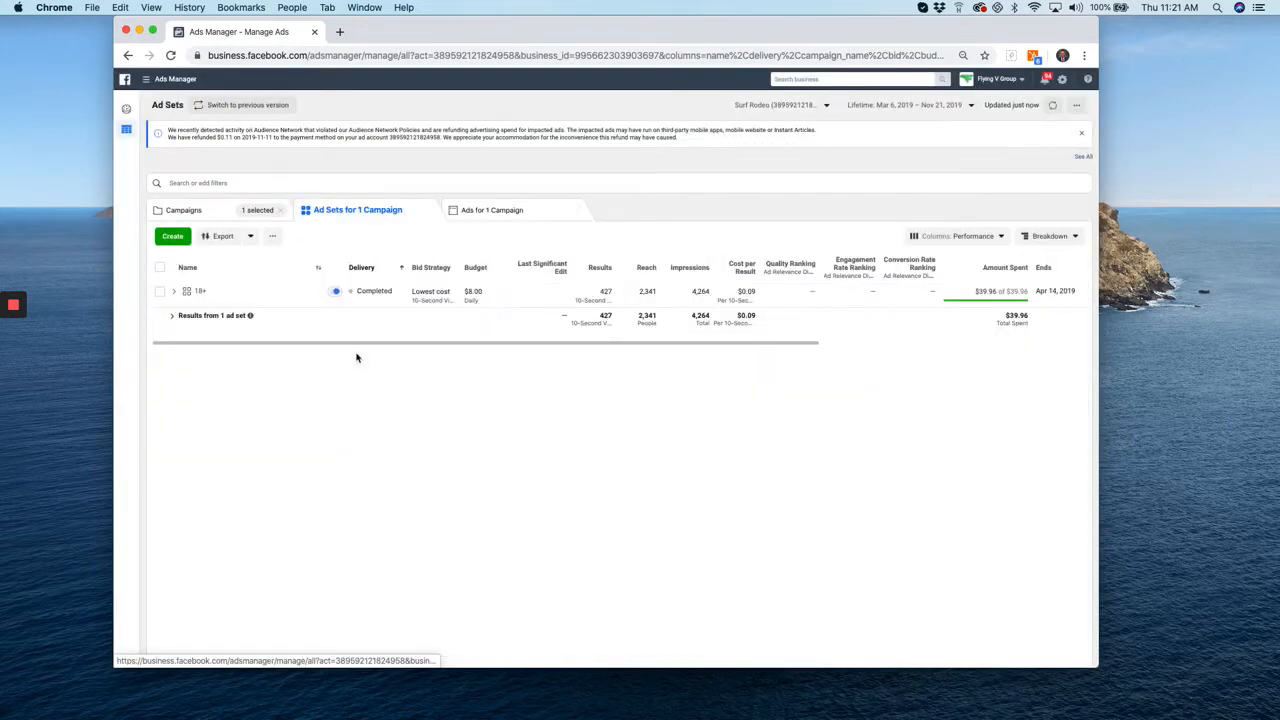
left_click(175, 292)
left_click(252, 301)
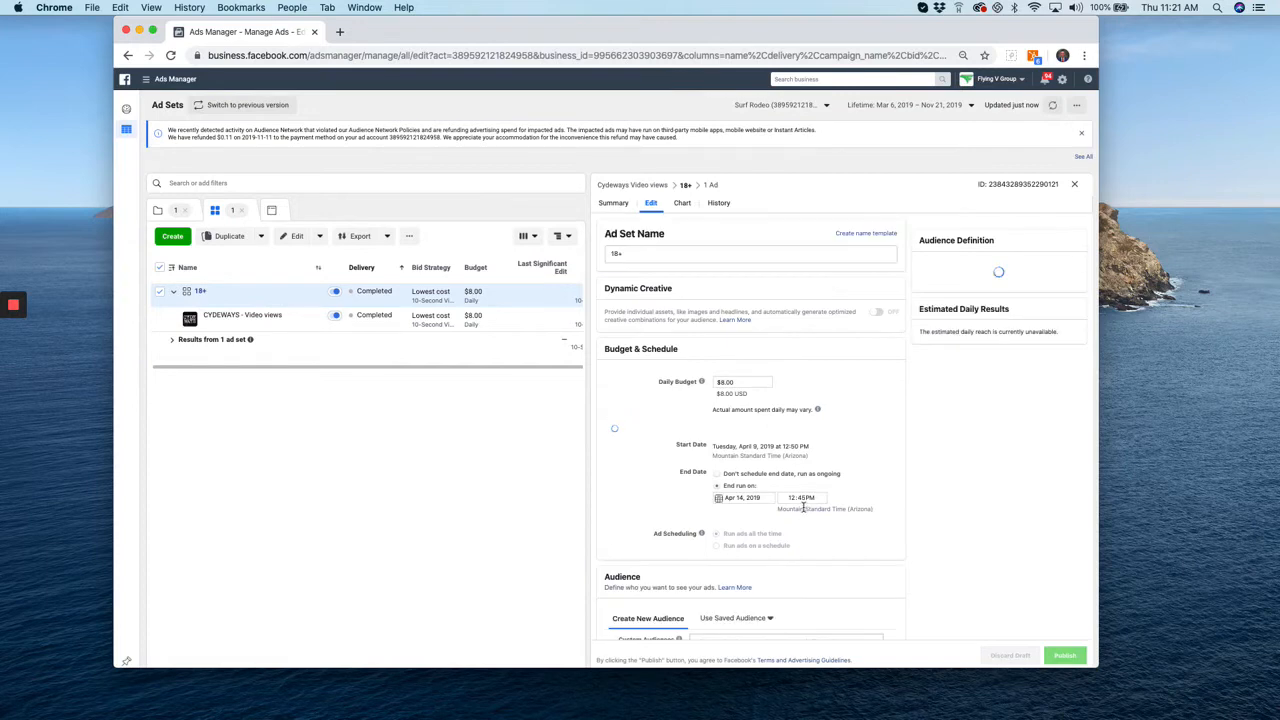
- Examine the ad set's schedule, location, age and detailed targeting settings, and close the editor
scroll(723, 514, "down", 5)
scroll(804, 512, "down", 2)
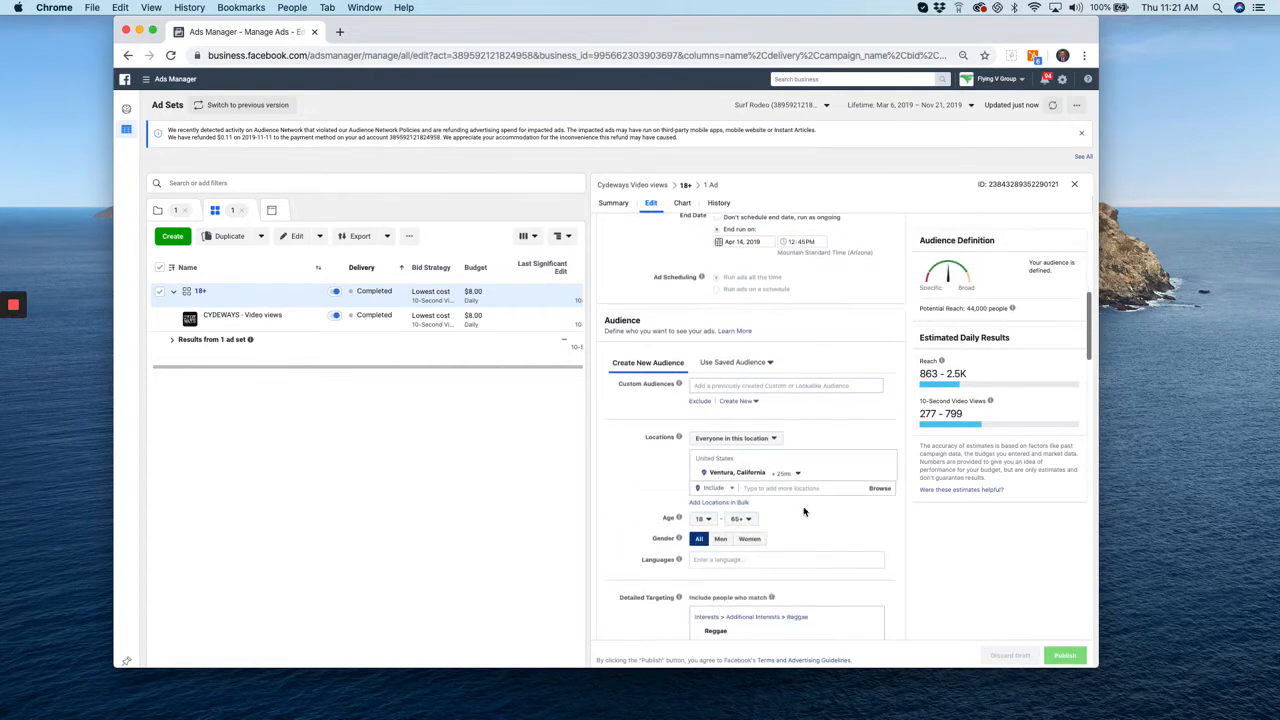
scroll(760, 484, "down", 4)
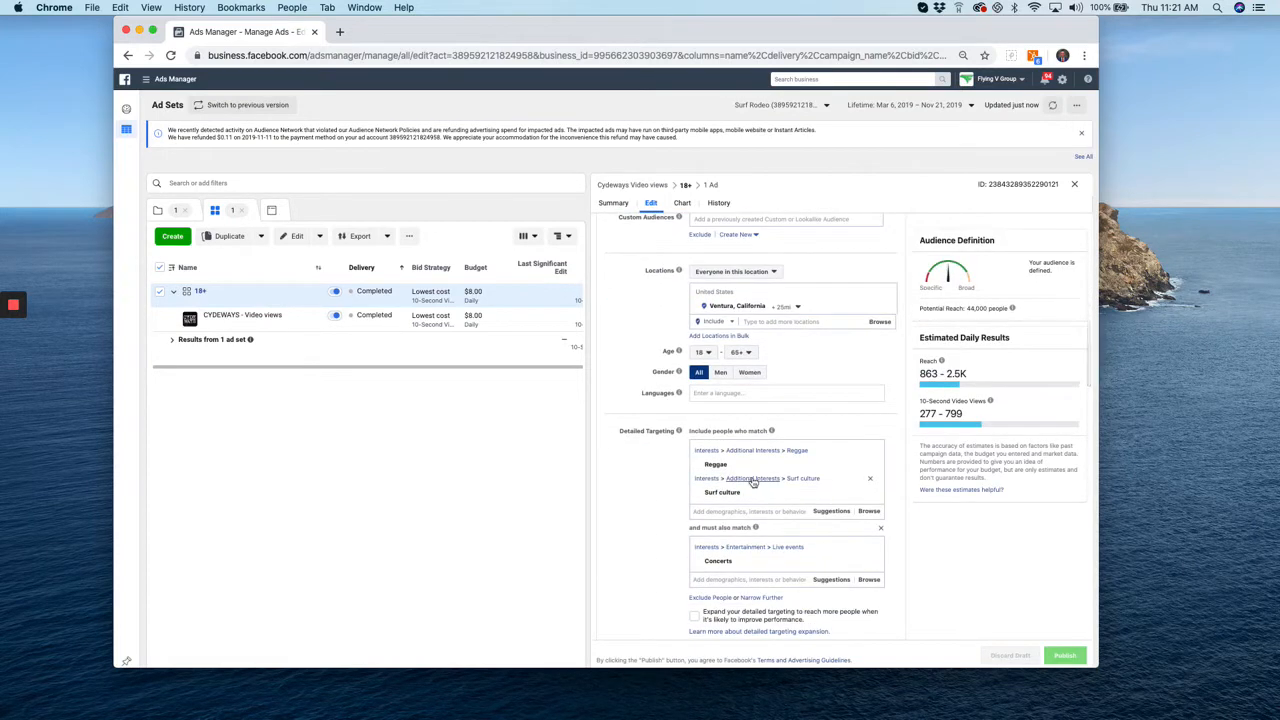
mouse_move(750, 472)
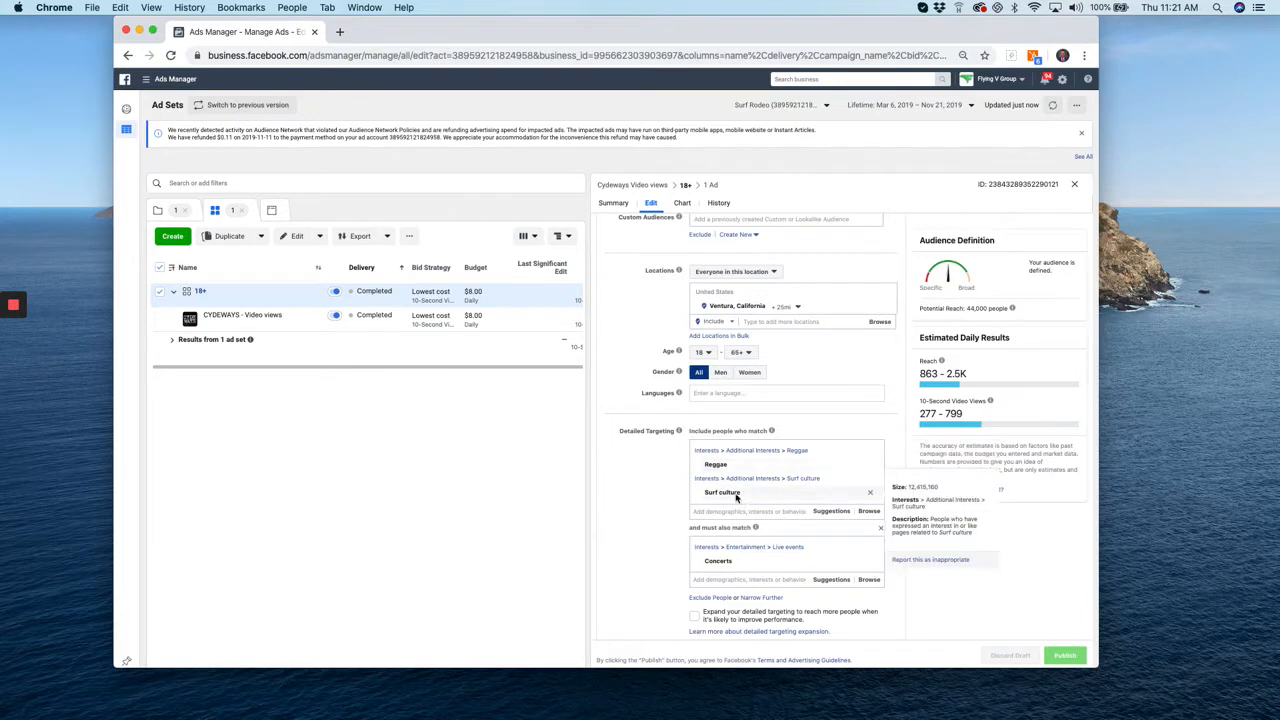
mouse_move(730, 568)
scroll(730, 570, "down", 3)
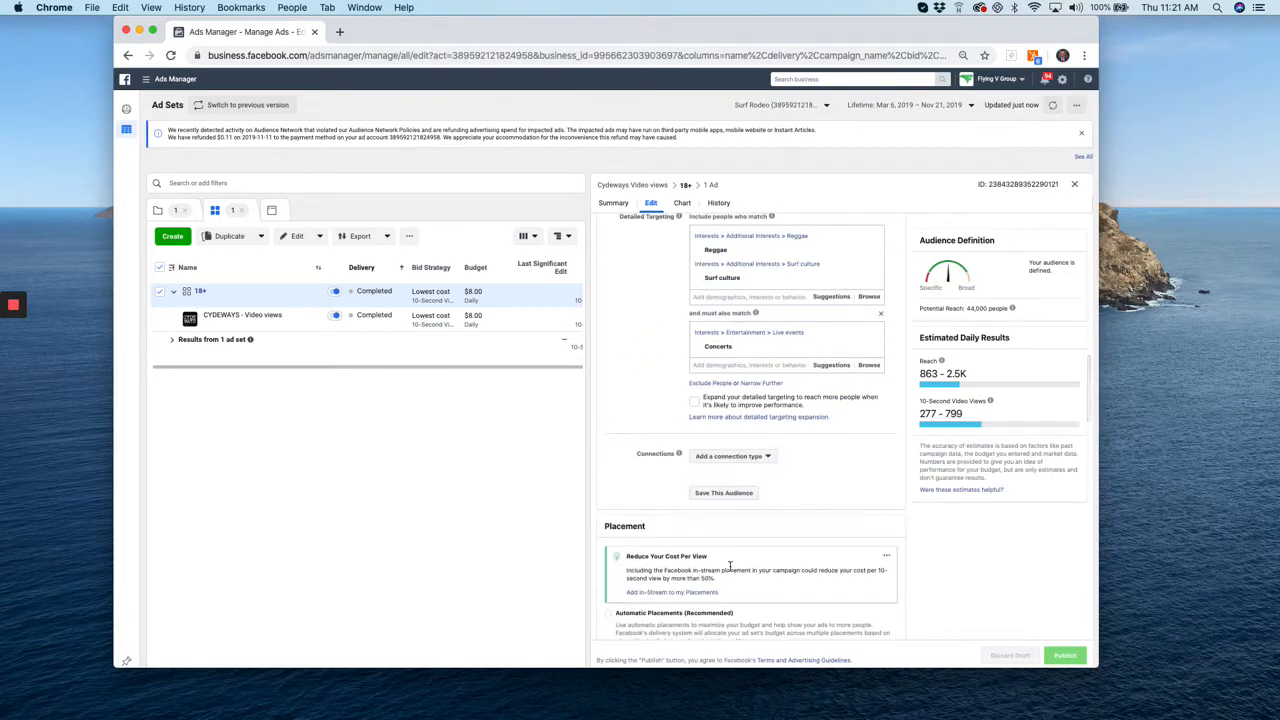
scroll(730, 570, "up", 5)
scroll(730, 570, "up", 8)
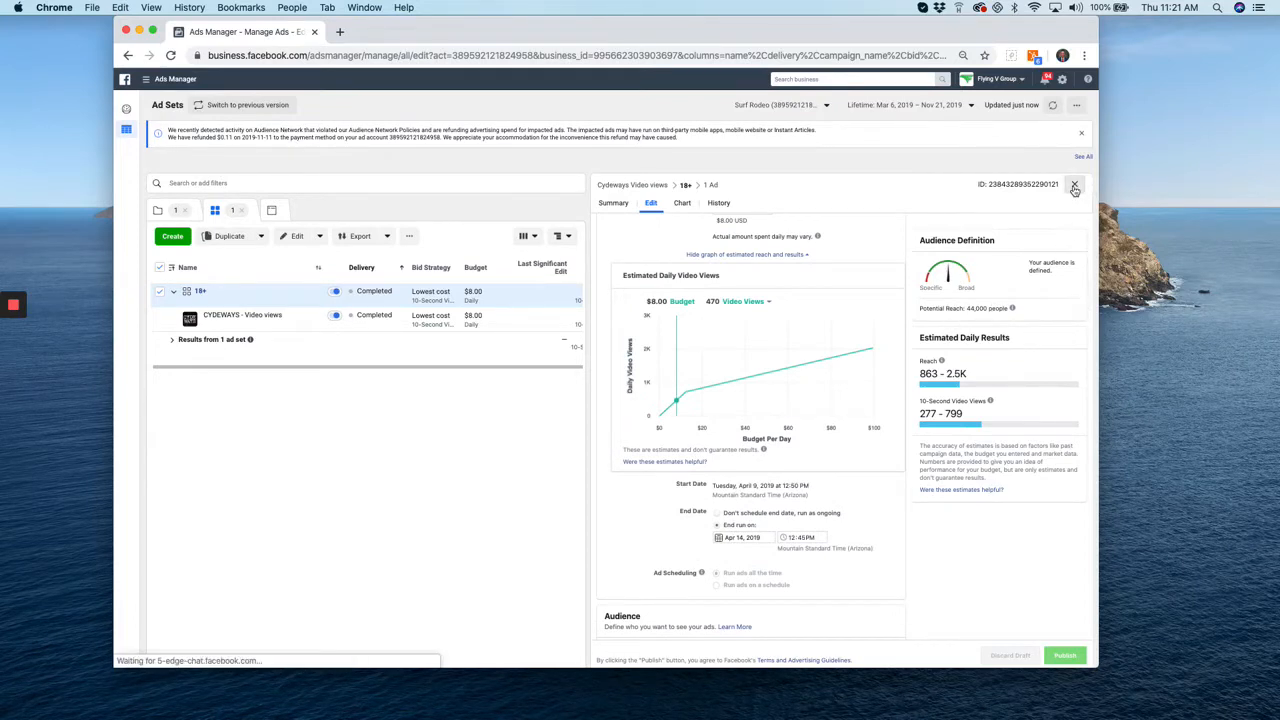
left_click(1074, 189)
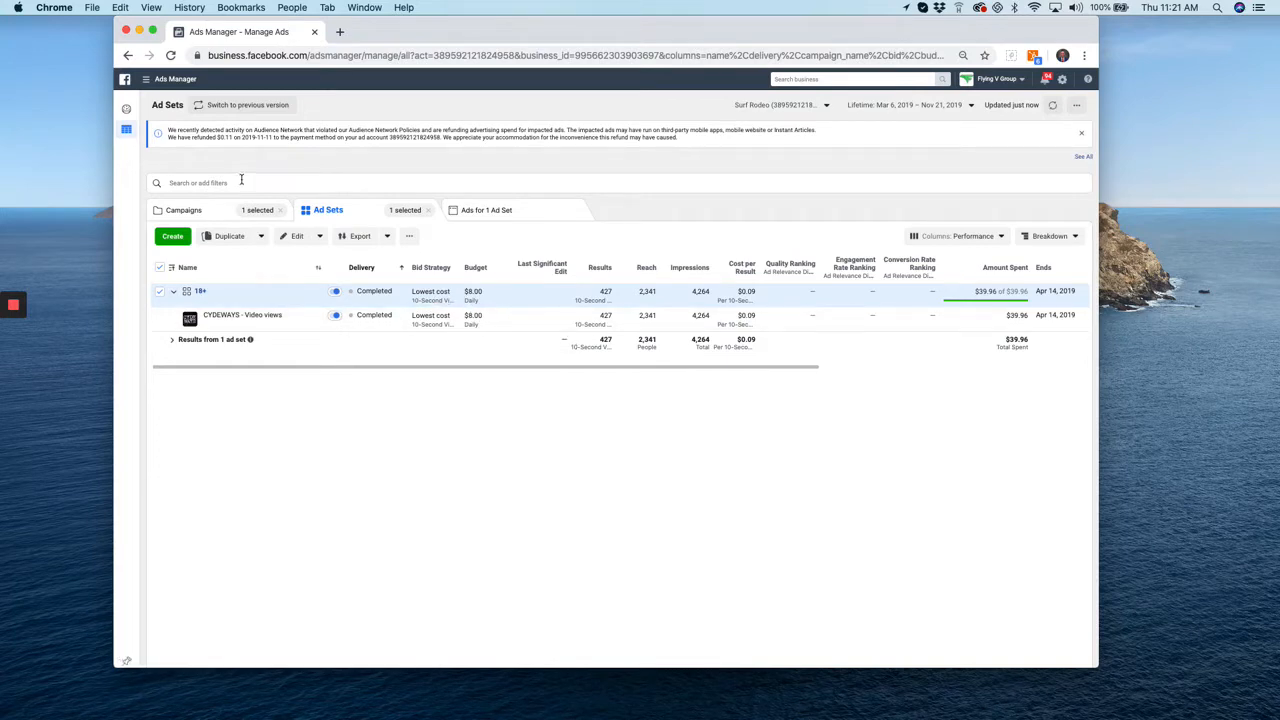
- Search the business tools for "AUD" and open the Audiences tool
mouse_move(421, 273)
left_click(803, 80)
type("AUD")
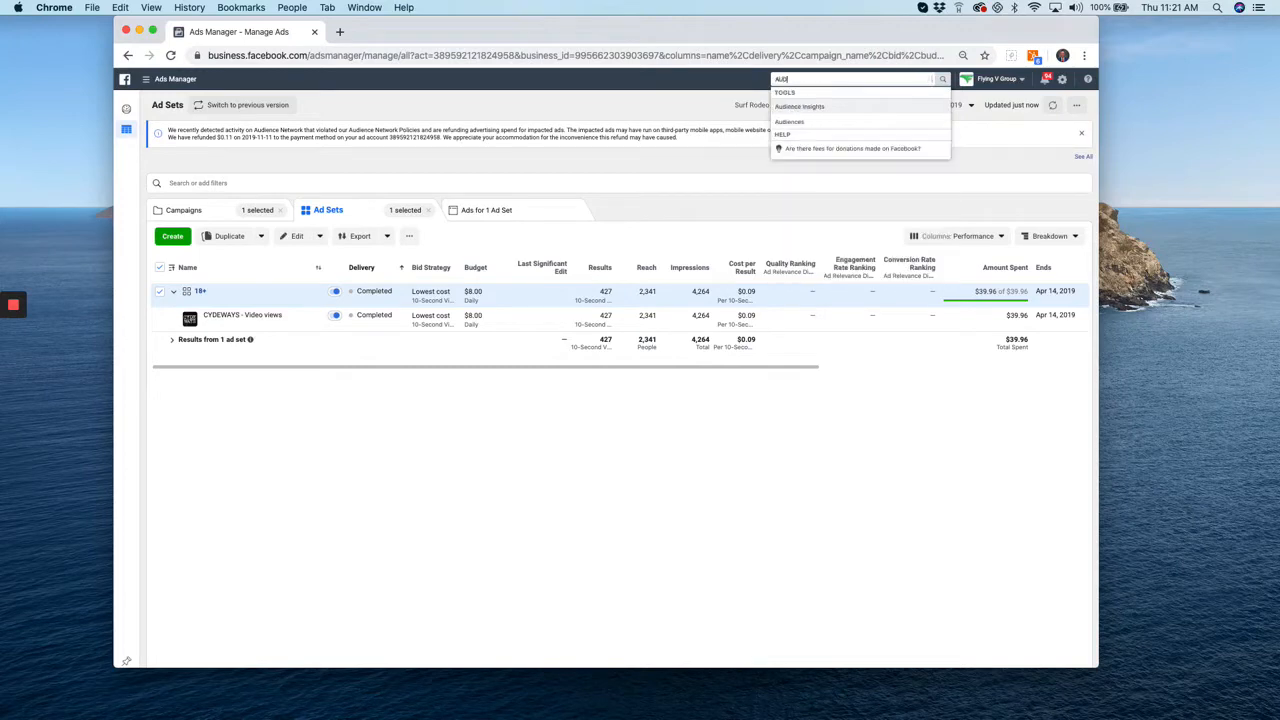
left_click(790, 121)
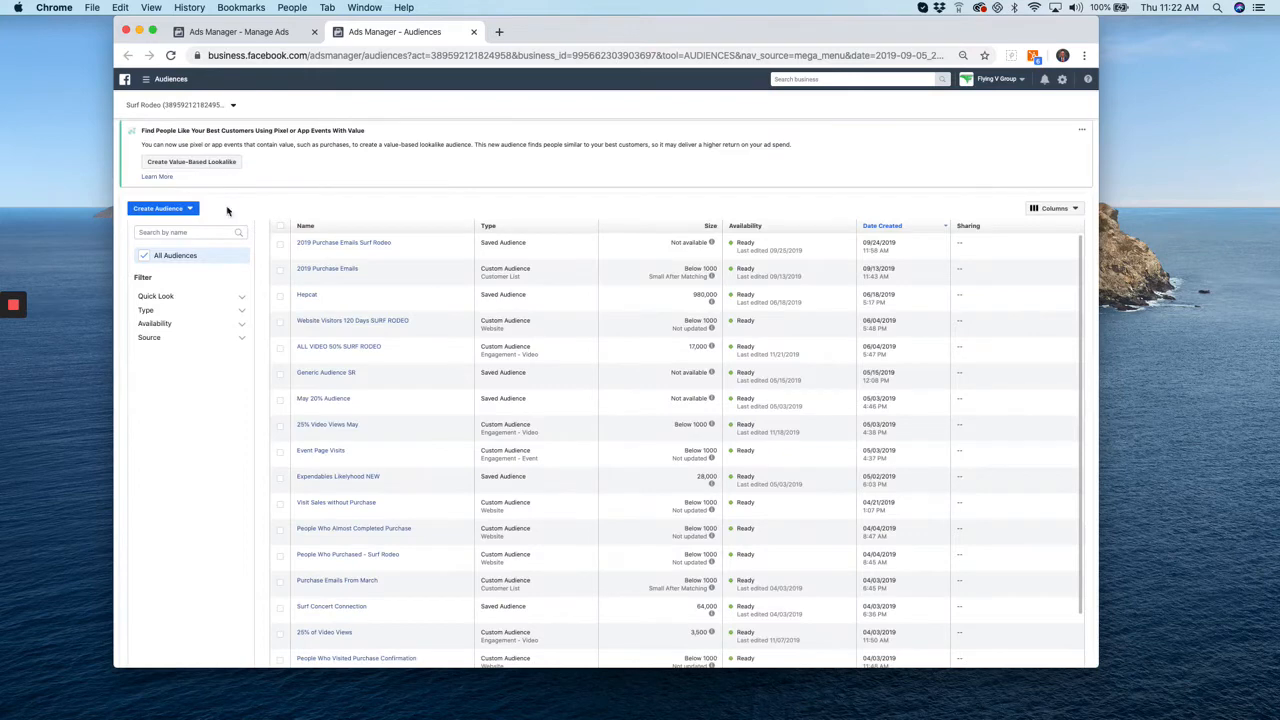
- Start a video-based custom audience of people who have watched 25% of the video in the past 365 days
left_click(177, 209)
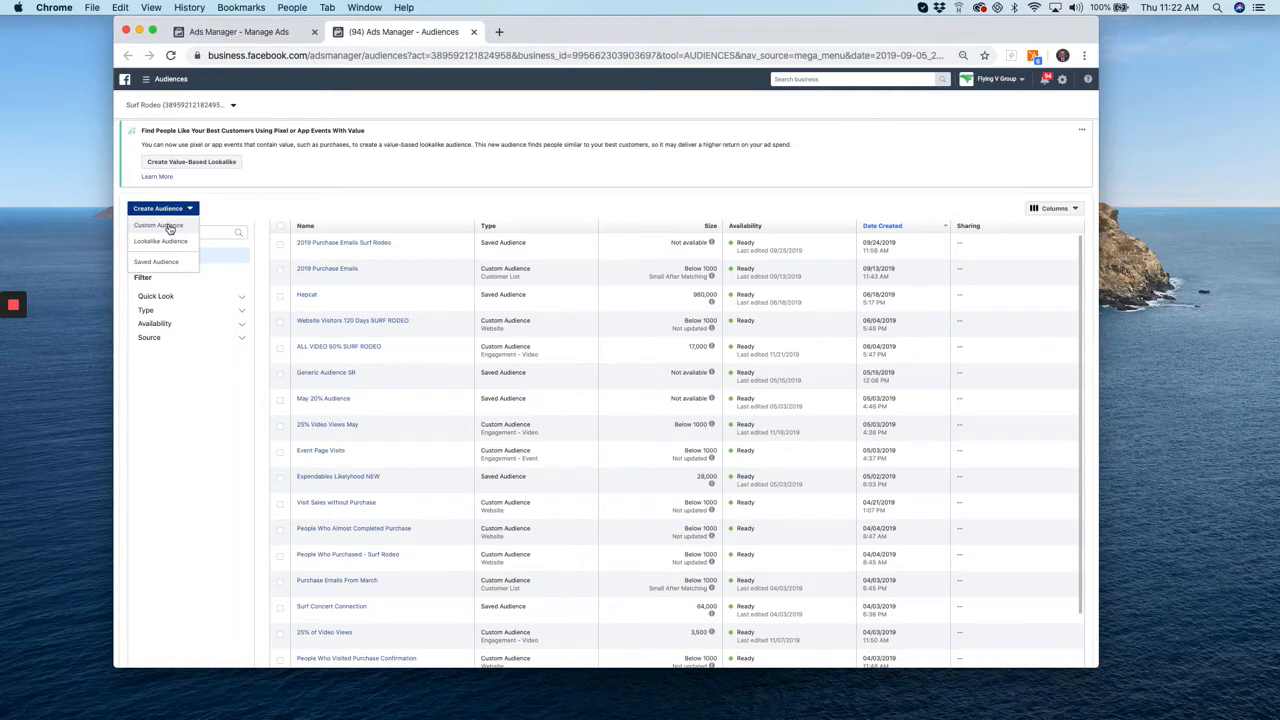
left_click(170, 226)
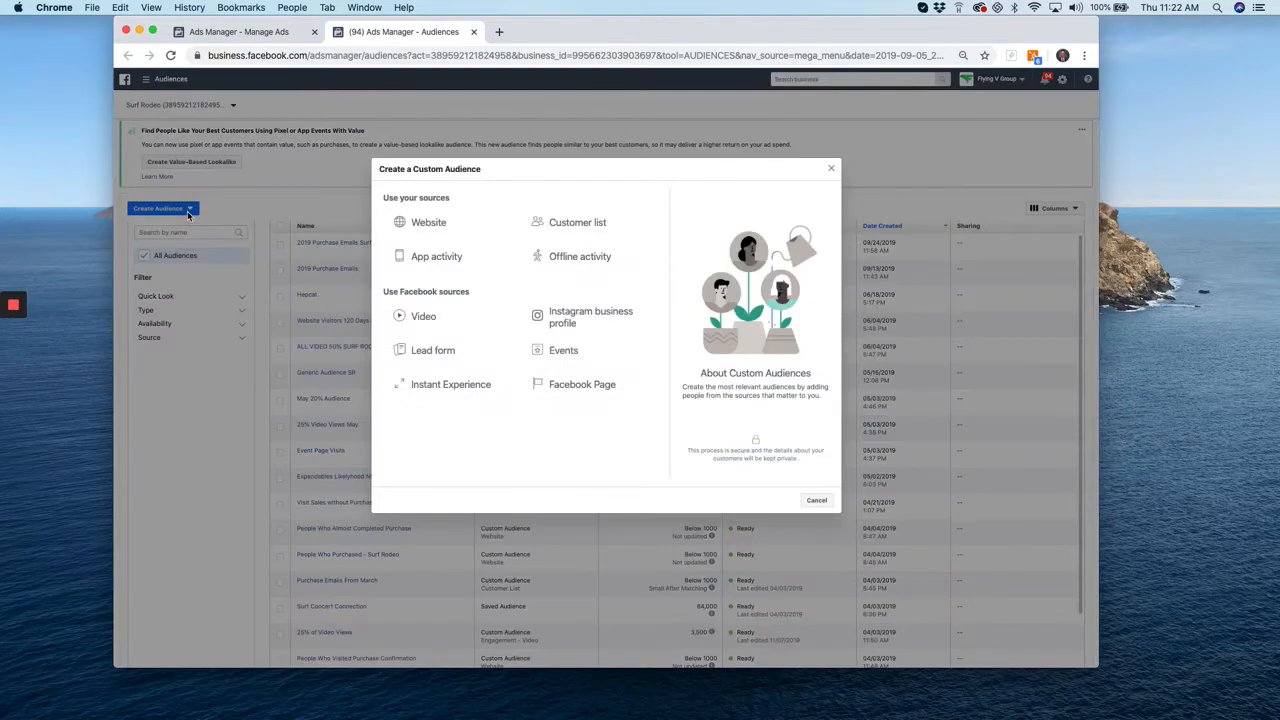
left_click(445, 320)
left_click(497, 271)
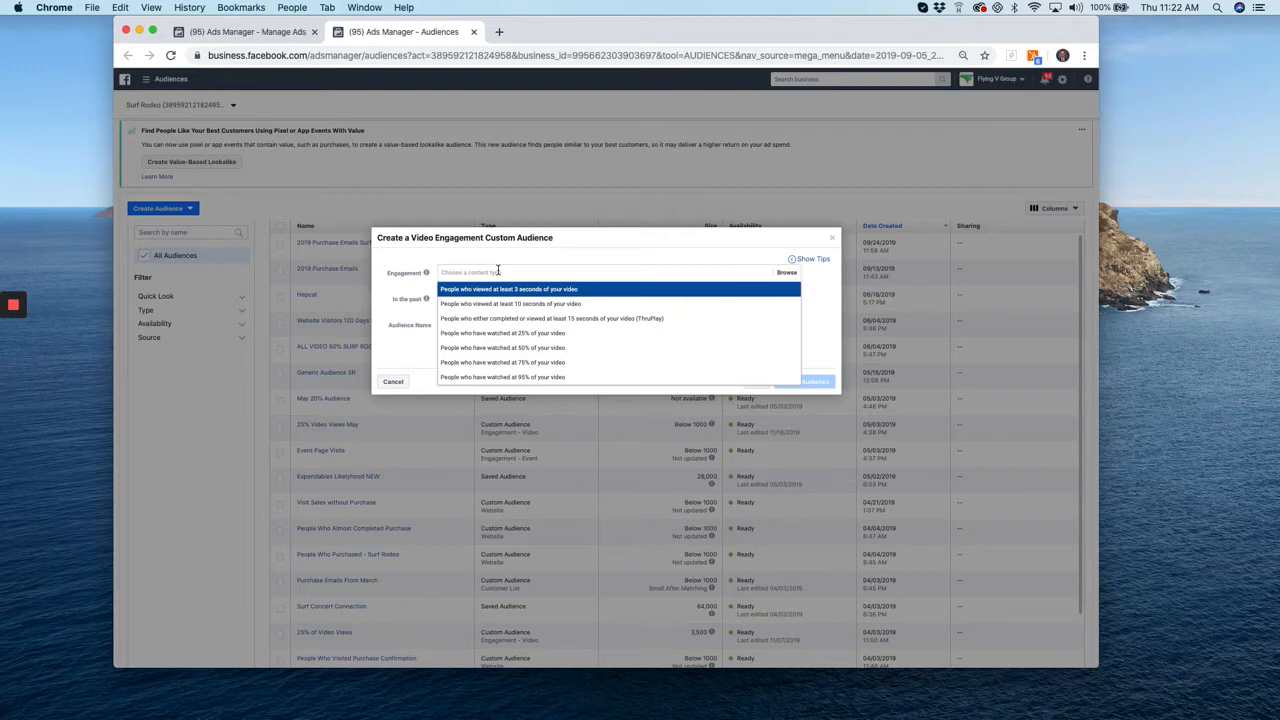
left_click(510, 338)
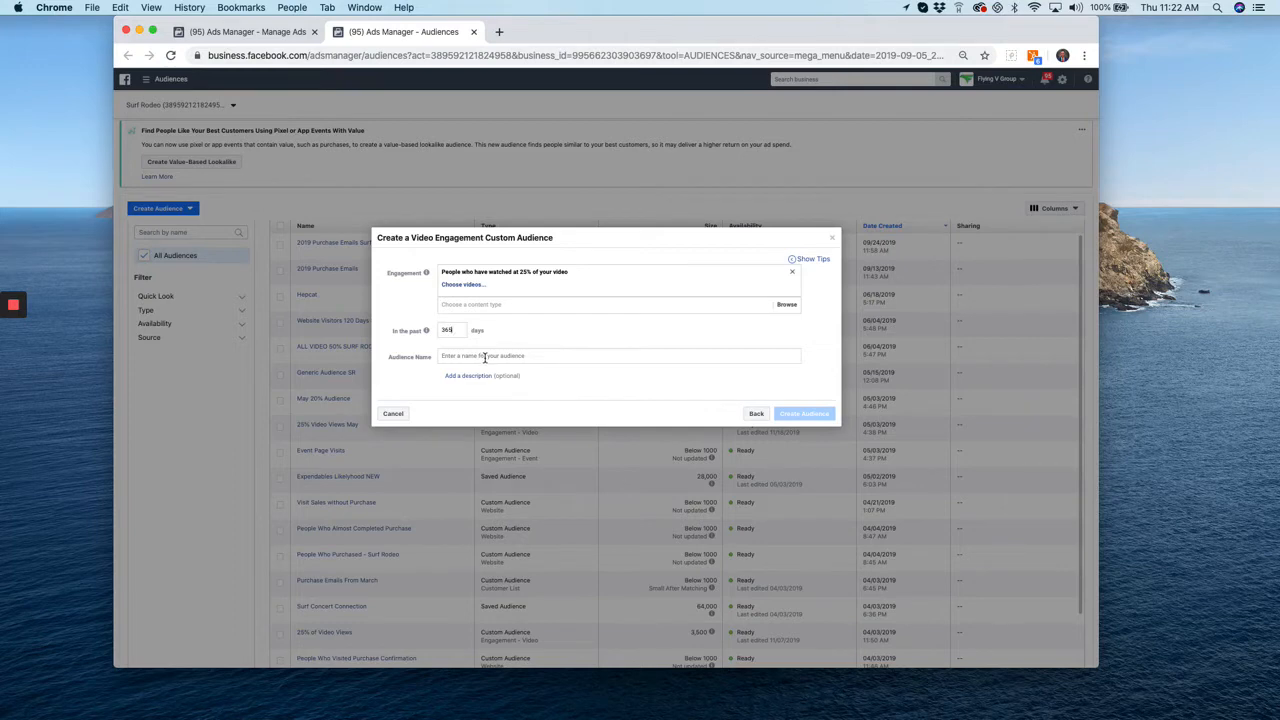
- Name the custom audience "Cydeways Video Views 25%+"
left_click(484, 357)
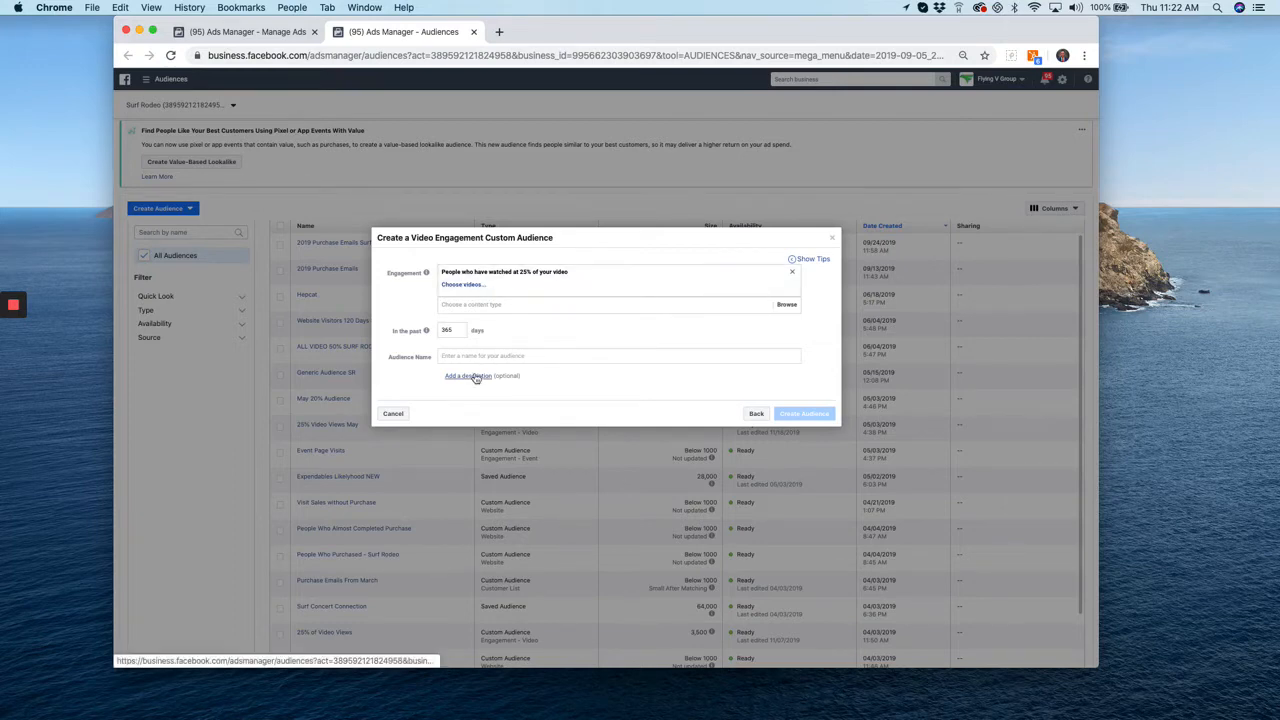
type("cYD")
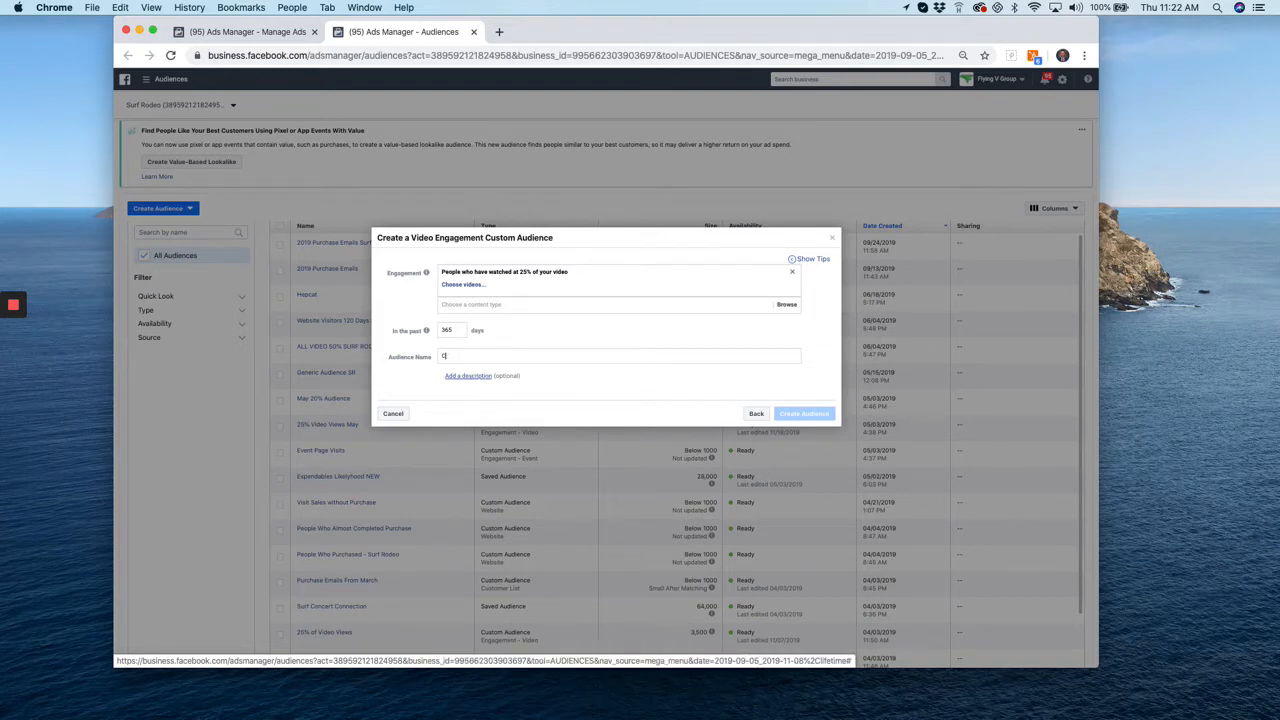
type("ewyas Video Views 25%+")
- Open the video selection for the audience and set the source Facebook page to Surf Rodeo
left_click(463, 284)
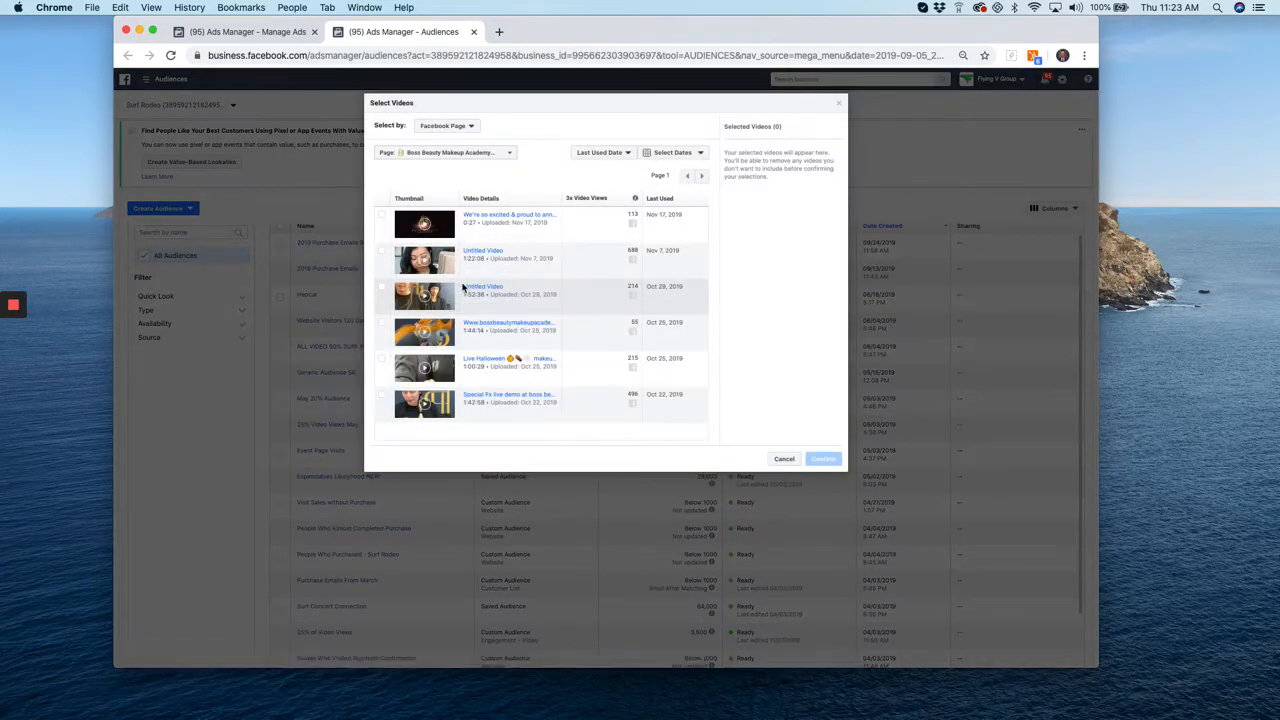
left_click(503, 152)
scroll(435, 365, "down", 5)
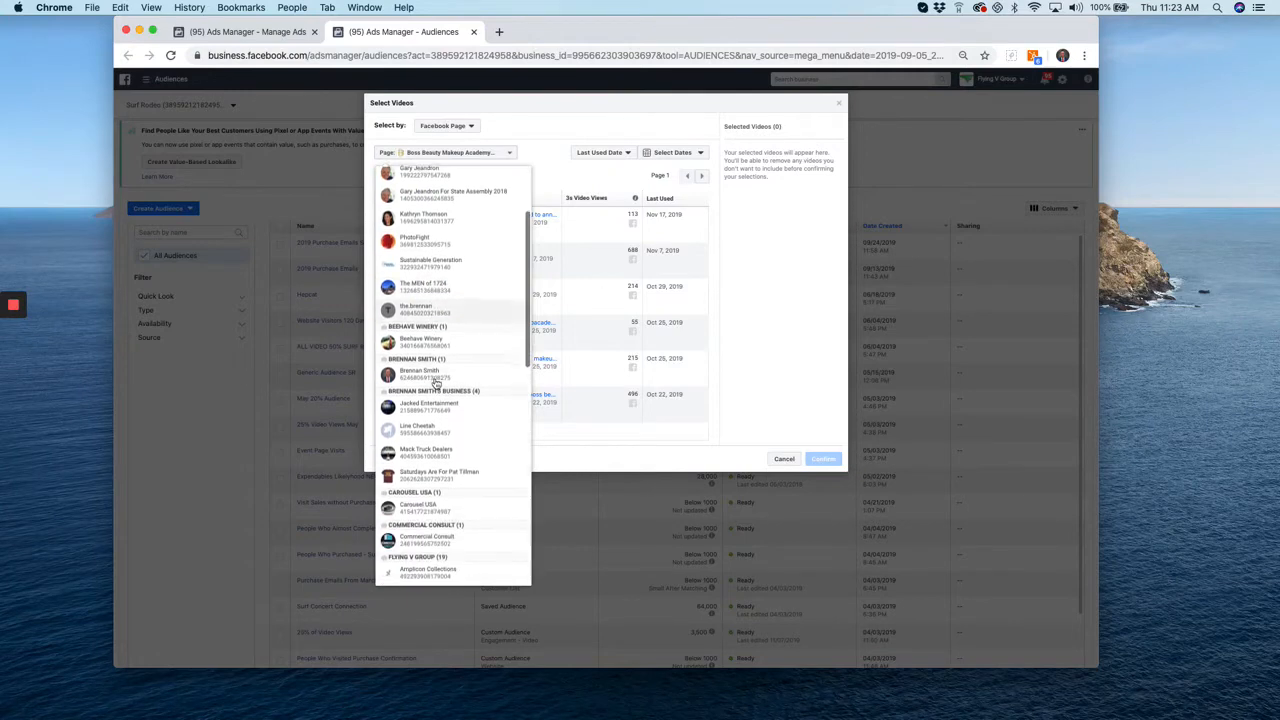
type("s")
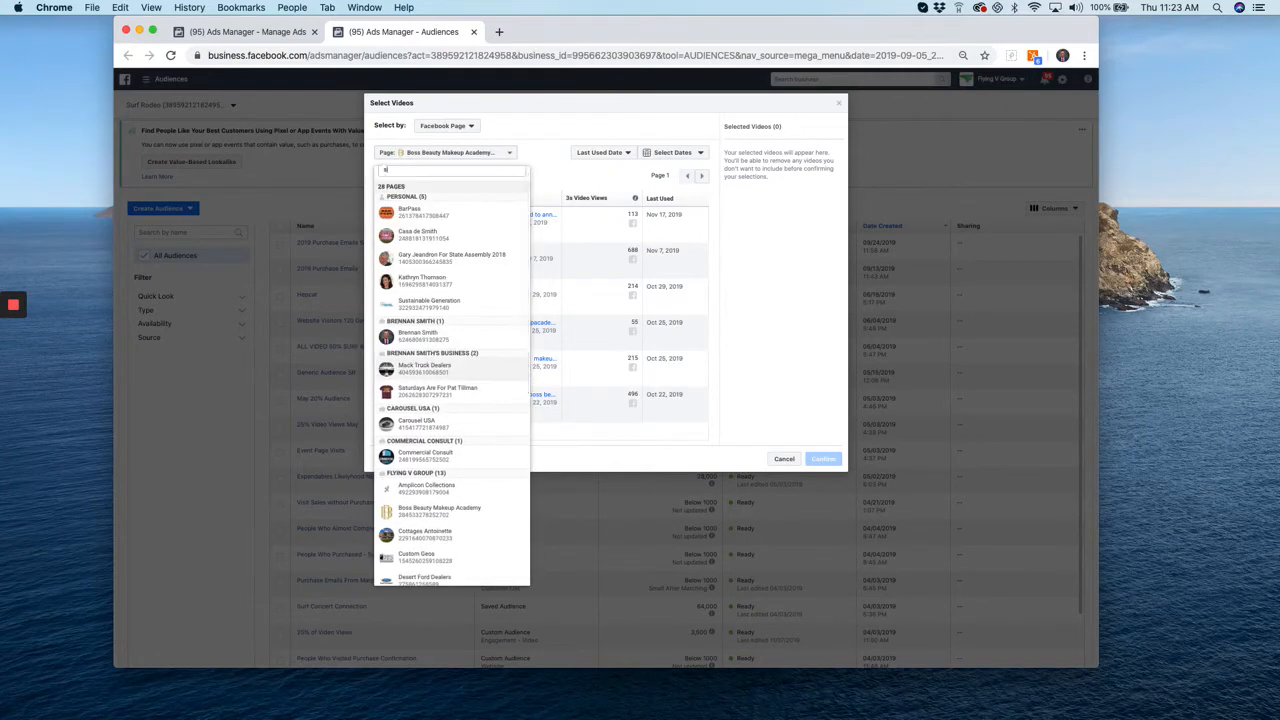
type("urf")
left_click(425, 217)
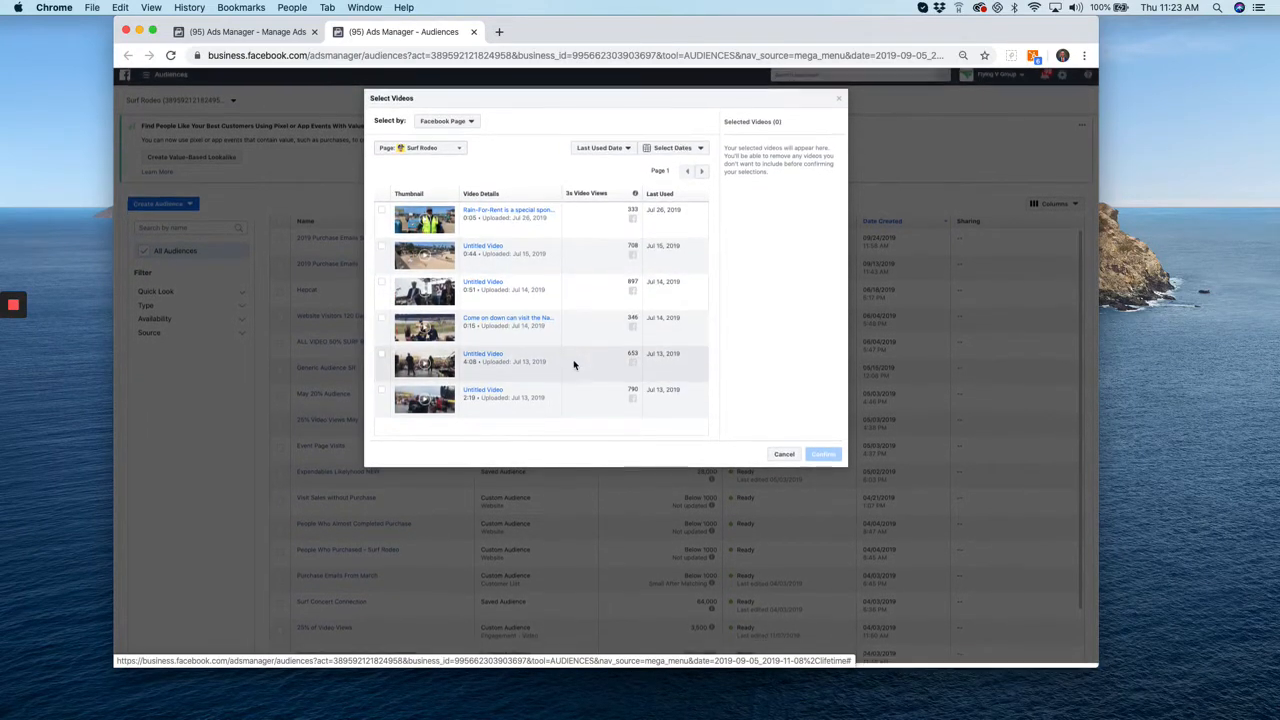
- Browse to page 9 of the Surf Rodeo videos and select the Cydeways artist announcement for the audience
left_click(702, 177)
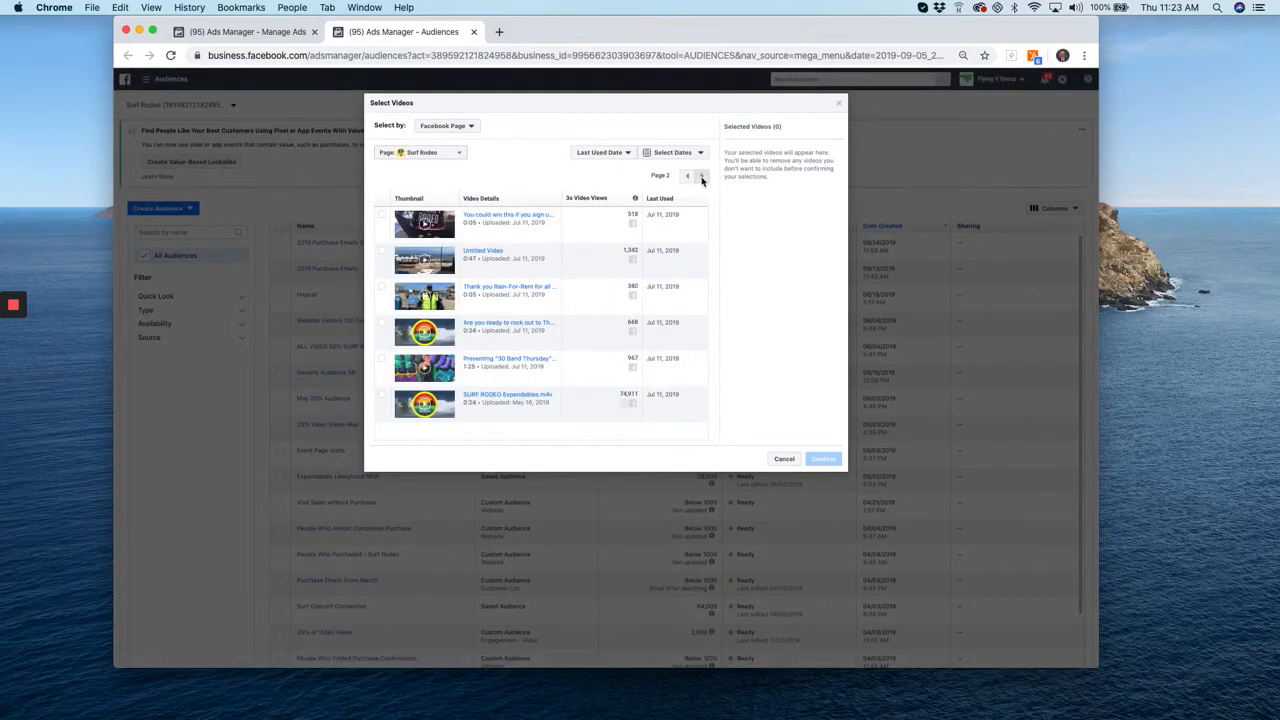
left_click(702, 177)
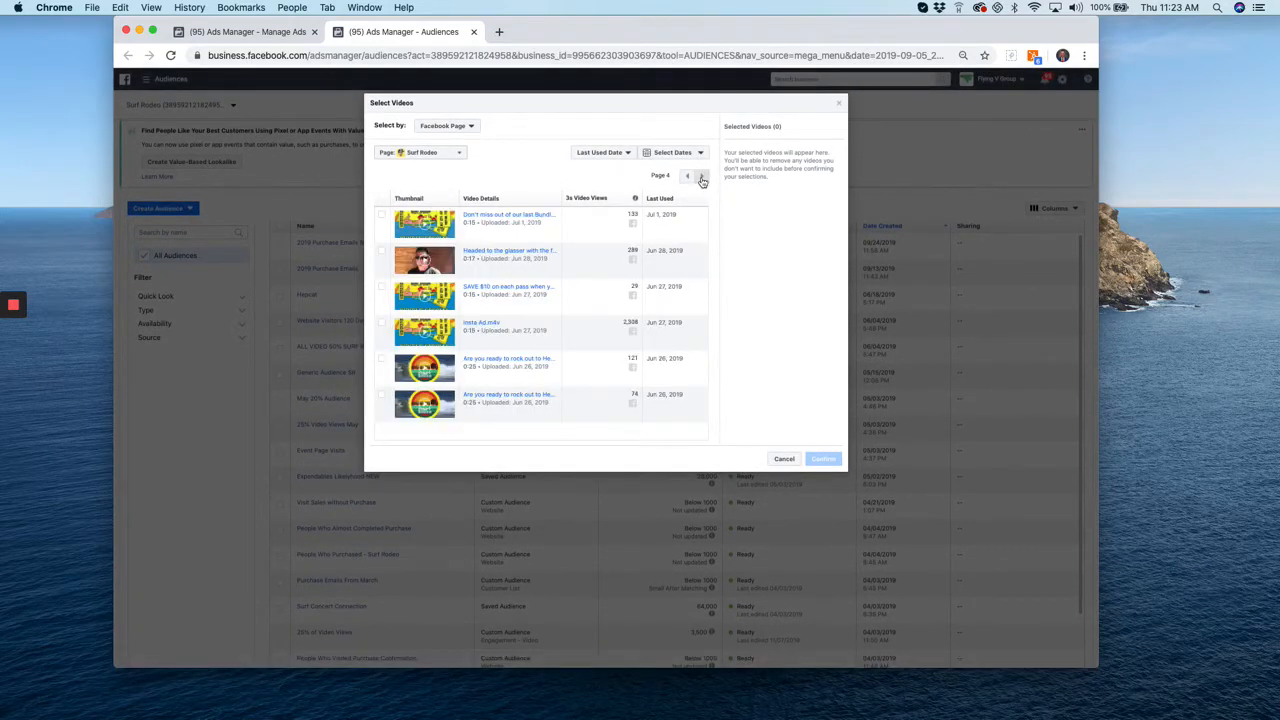
left_click(702, 177)
left_click(702, 177)
left_click(702, 177)
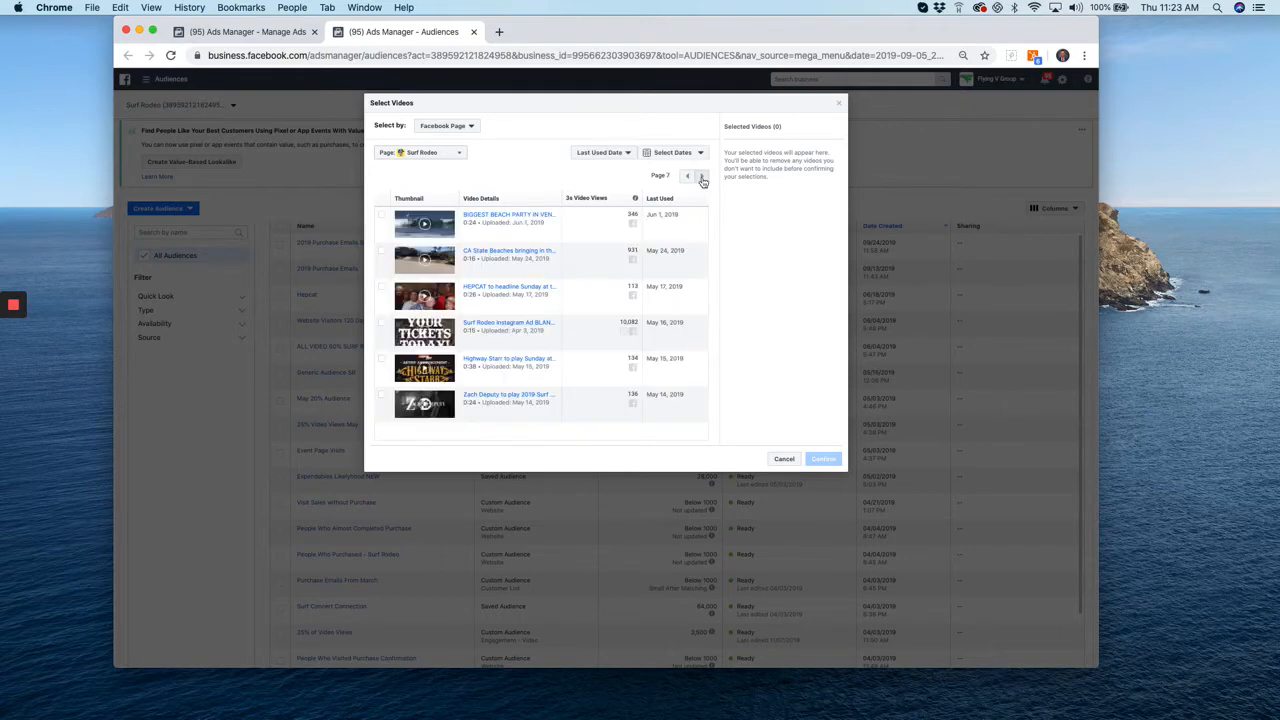
left_click(702, 177)
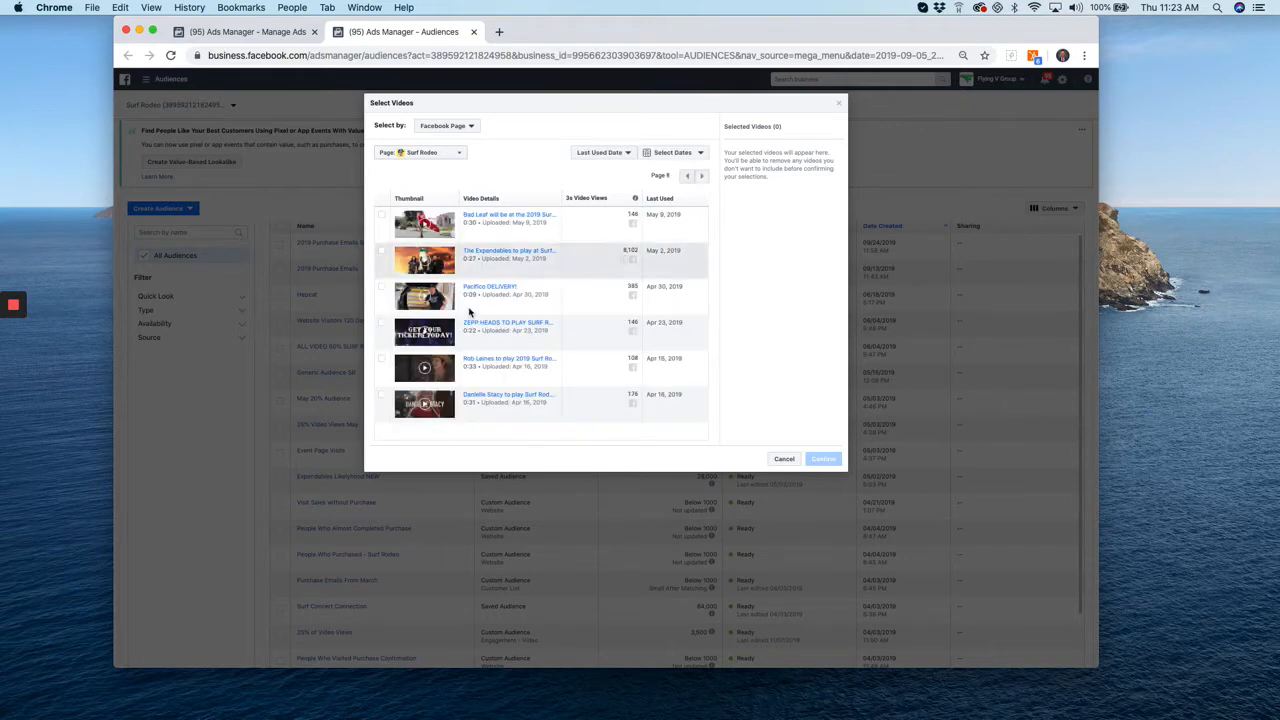
left_click(702, 177)
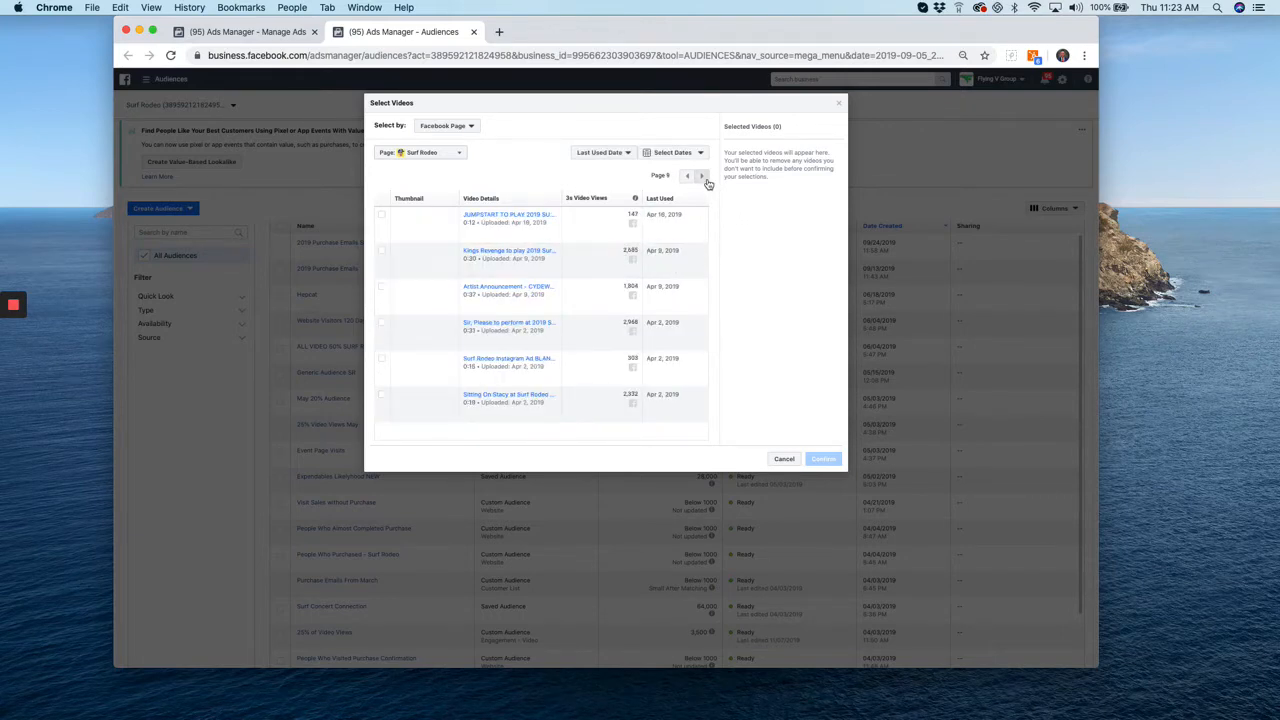
left_click(382, 289)
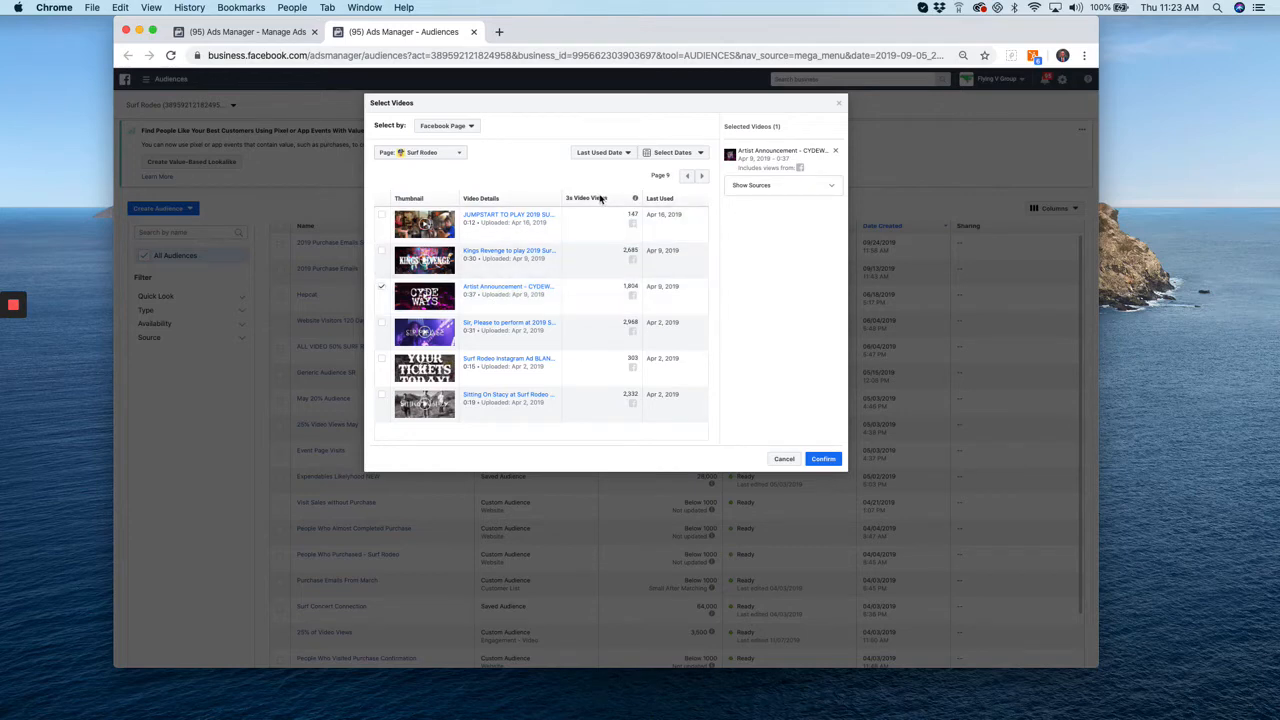
- Add the other five videos on page 9 of the video list to the audience's selection
left_click(382, 252)
left_click(383, 326)
left_click(381, 362)
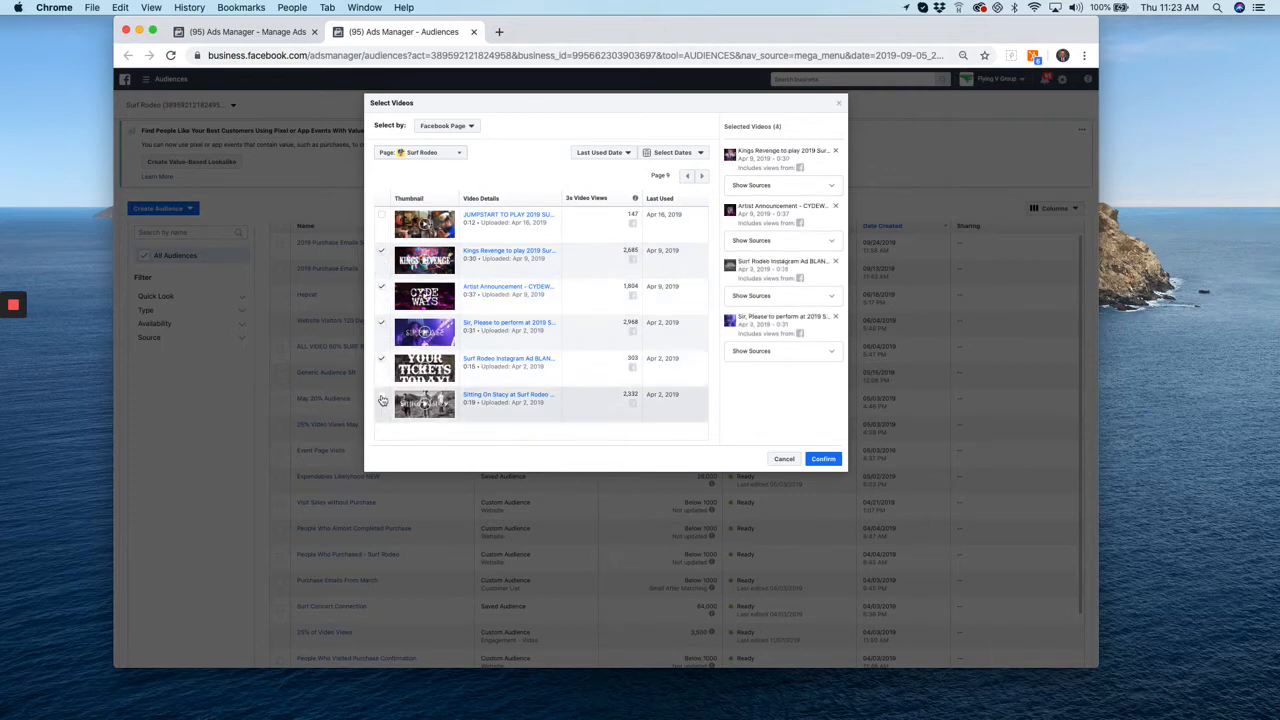
left_click(381, 398)
left_click(382, 219)
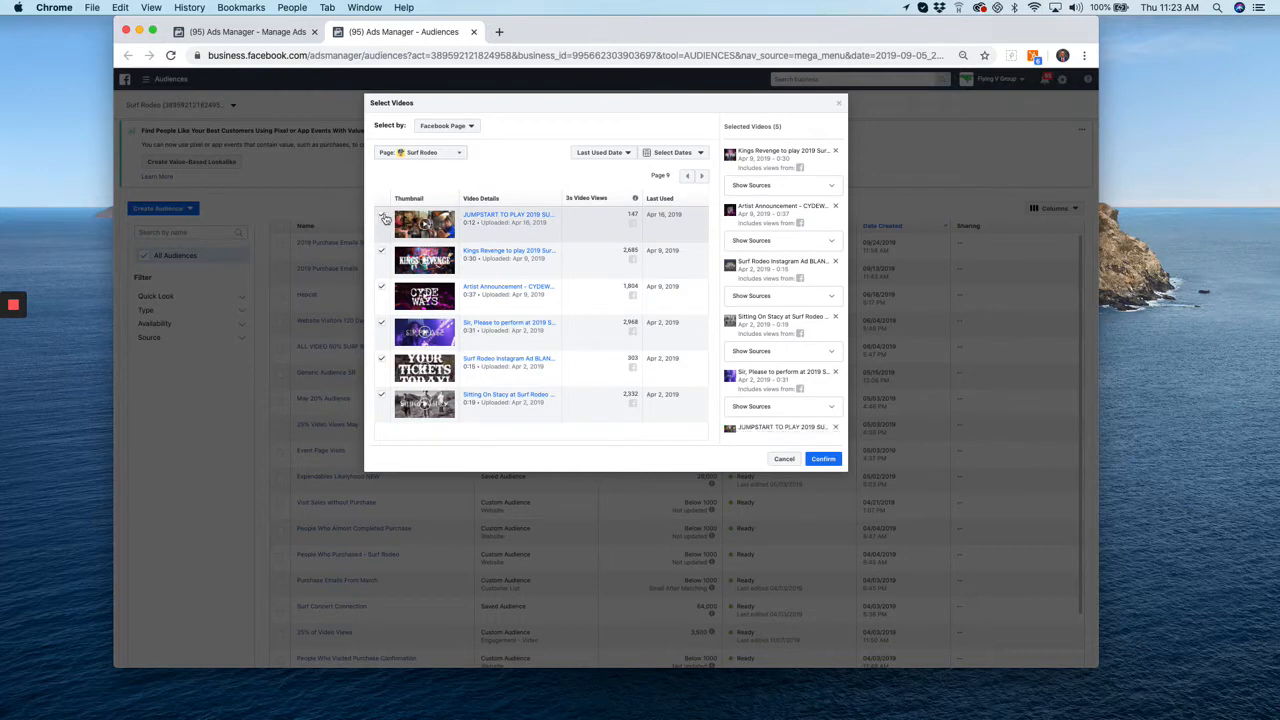
- Add all six videos from page 8 of the video list and confirm the video selection
left_click(689, 177)
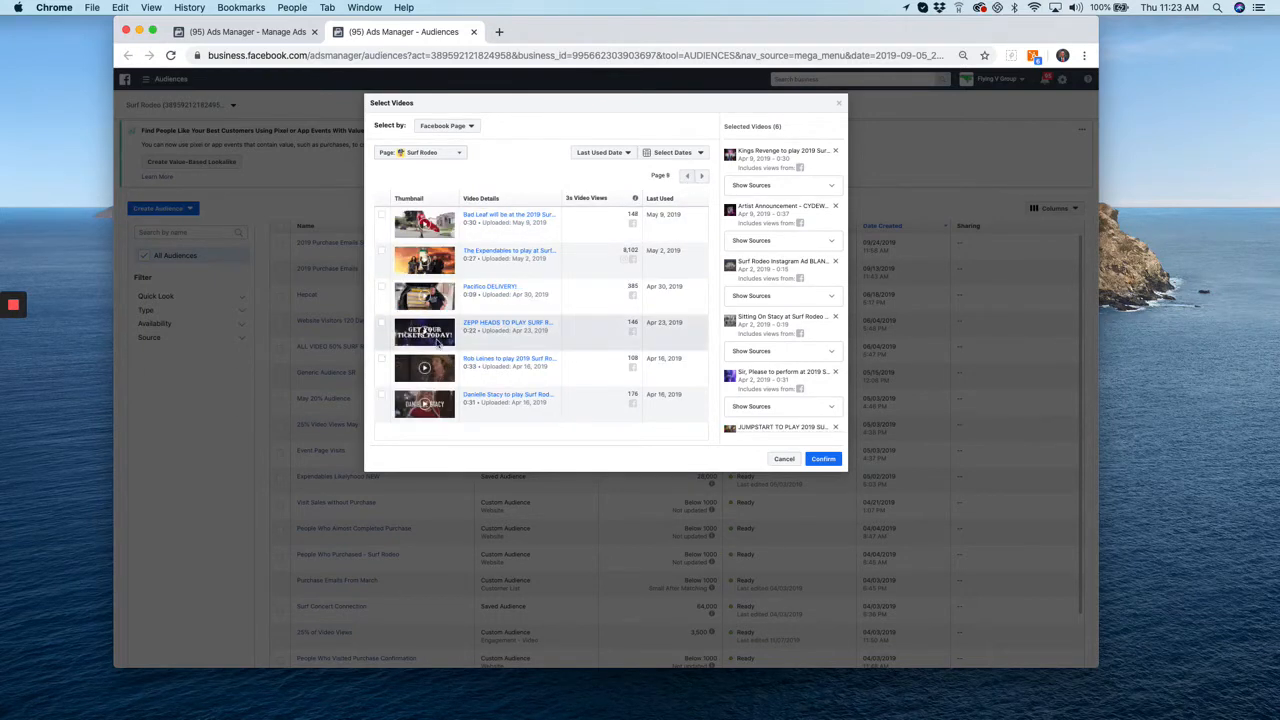
left_click(381, 396)
left_click(381, 360)
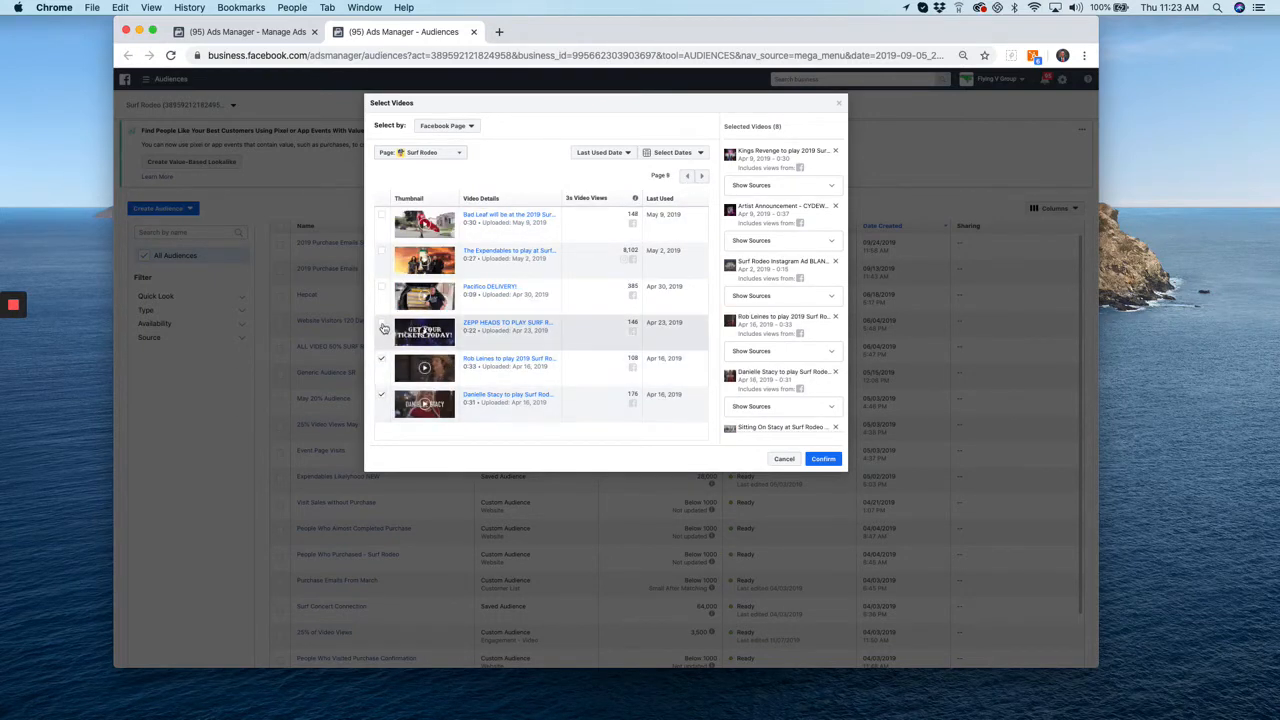
left_click(381, 326)
left_click(384, 290)
left_click(381, 253)
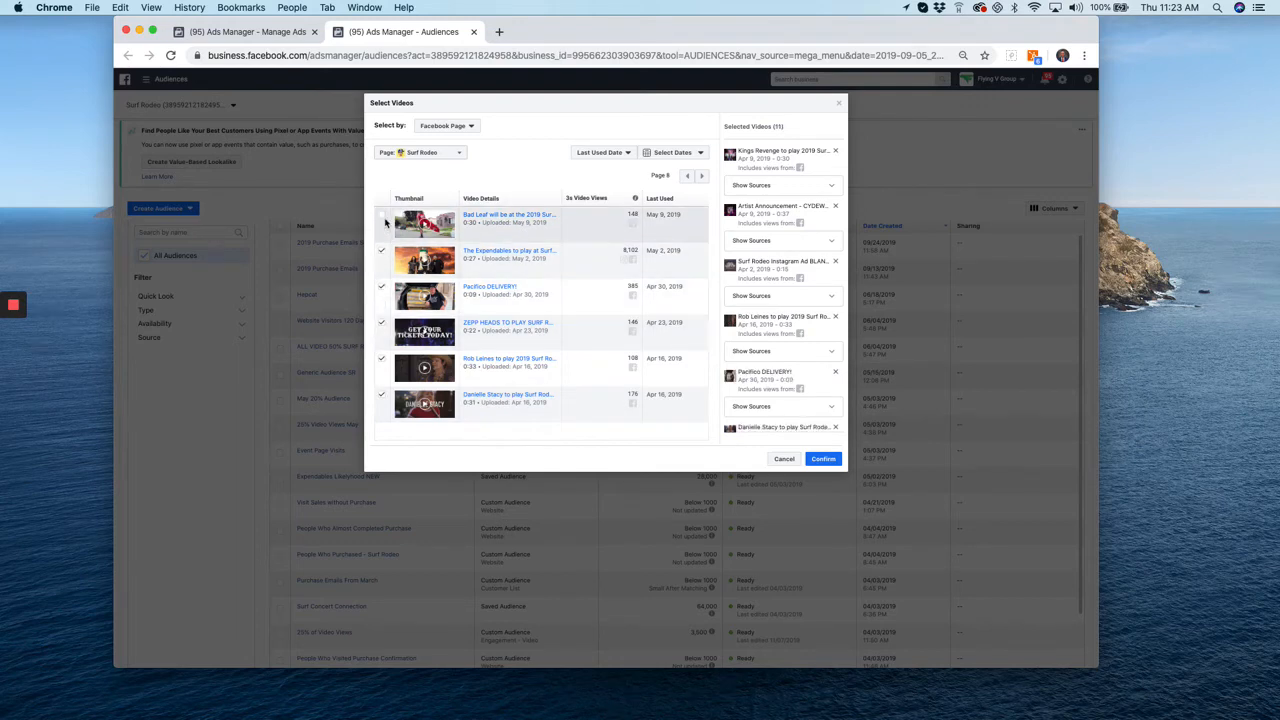
left_click(381, 217)
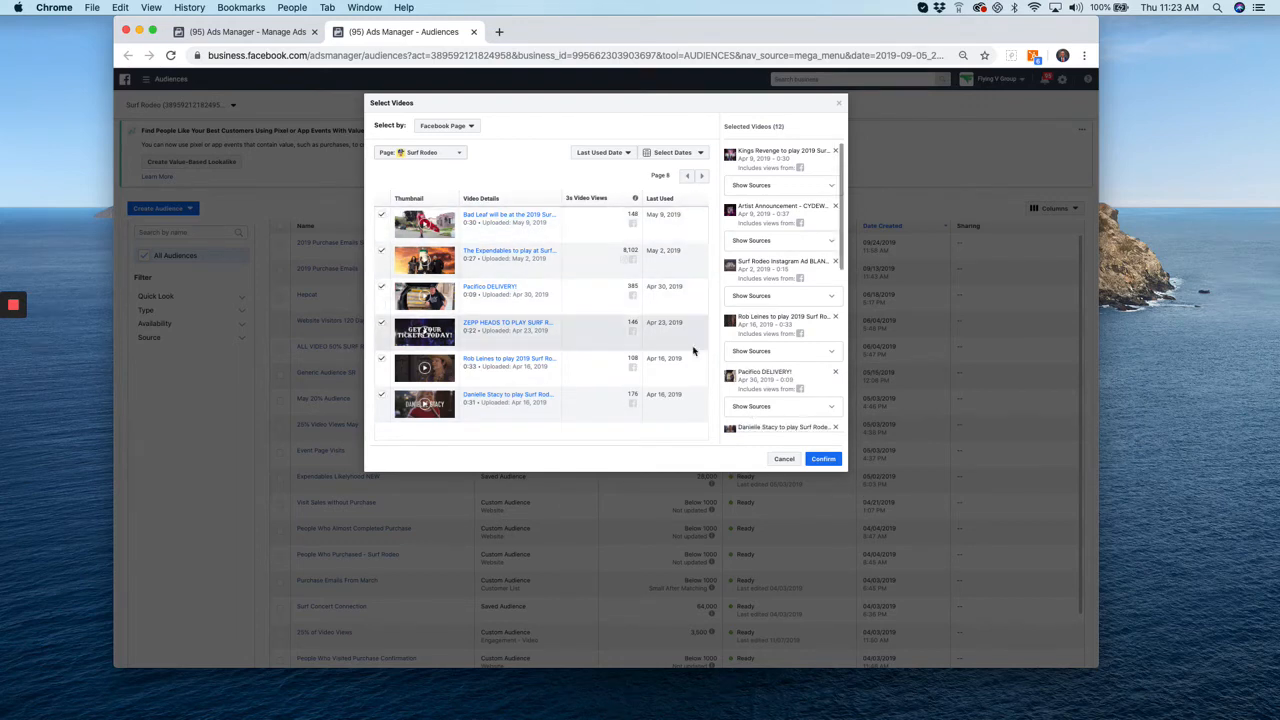
left_click(823, 460)
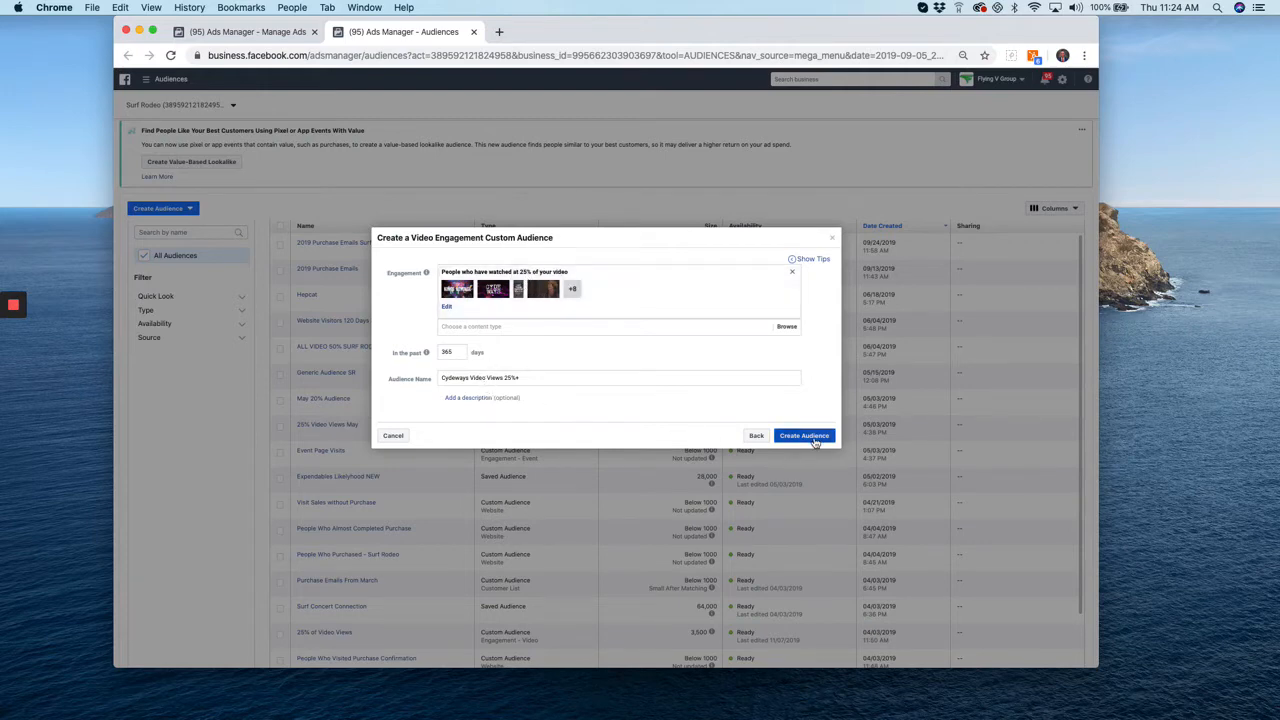
- Shorten the audience name to "Video Views 25%+", create the audience and proceed to its next-step options
left_click_drag(469, 378, 423, 378)
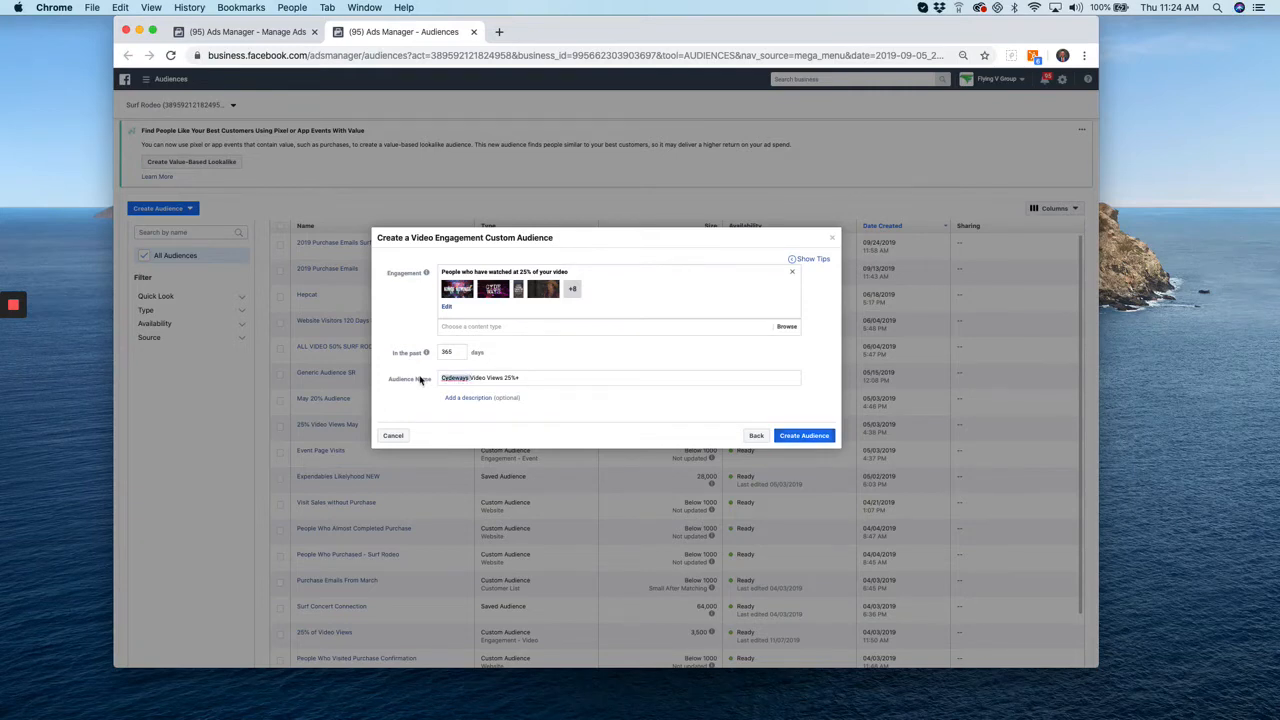
key("BackSpace")
left_click(816, 440)
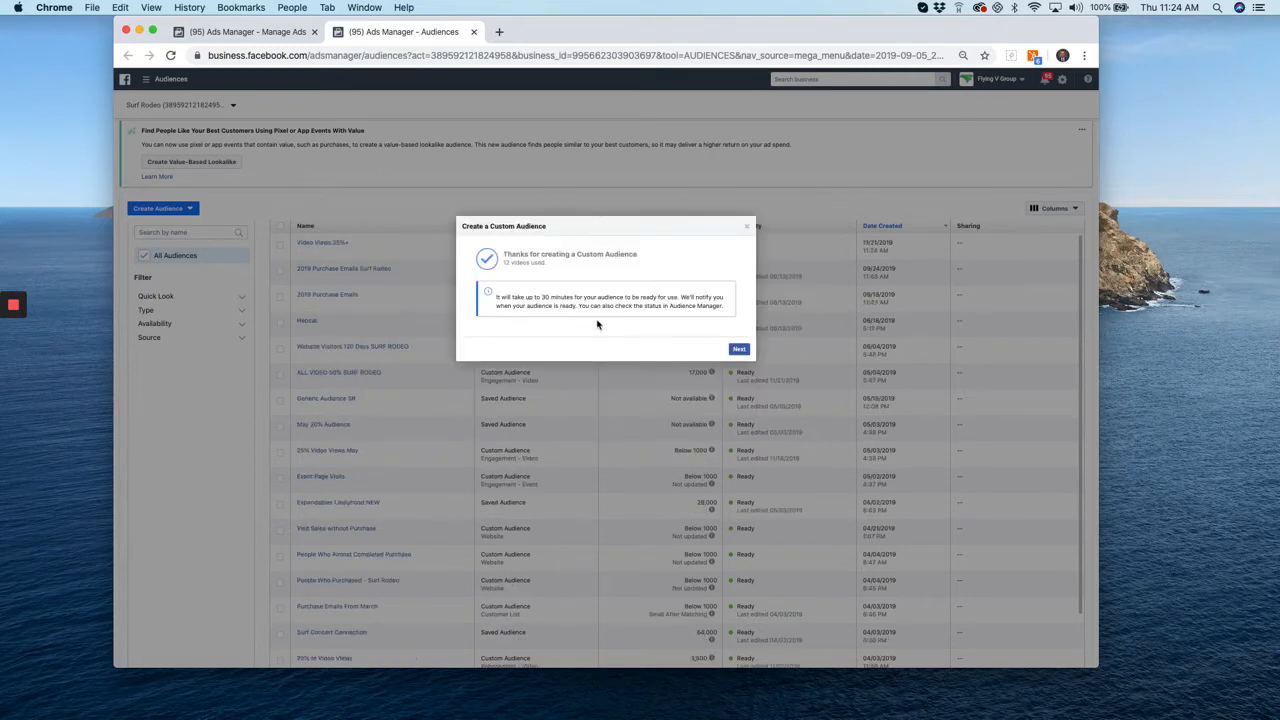
left_click(740, 351)
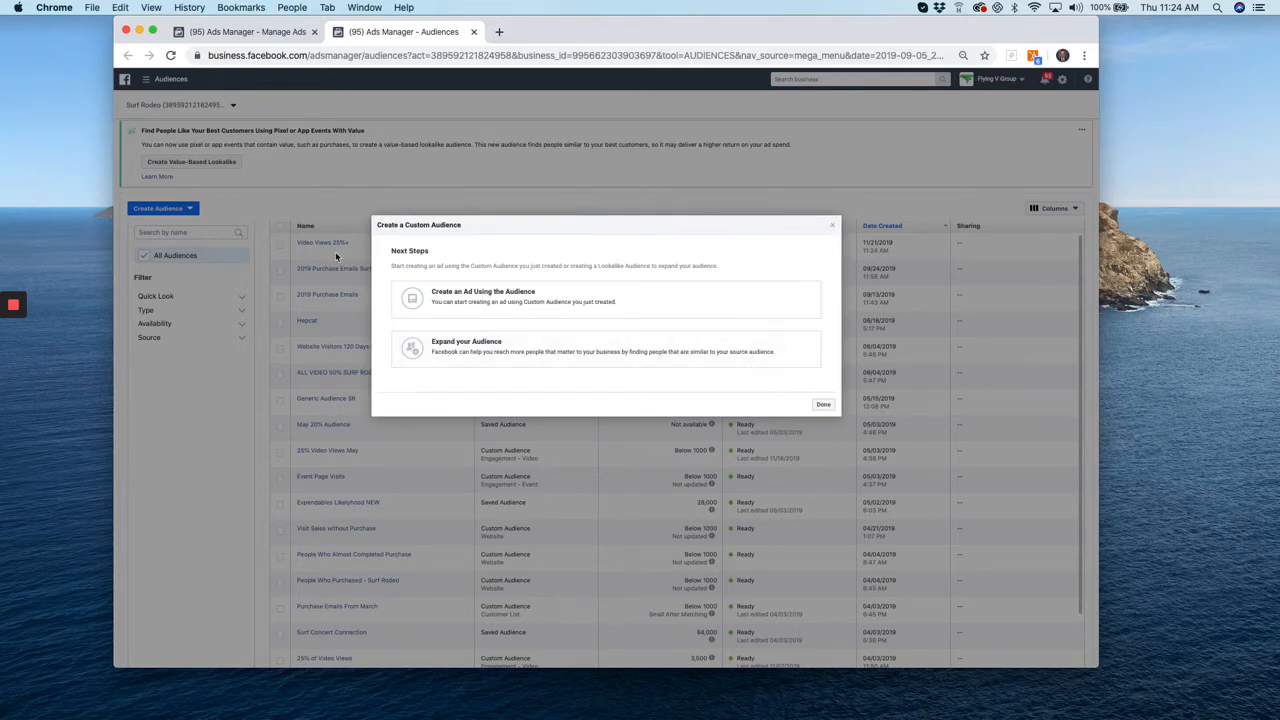
- Start an ad using the new audience in a Traffic campaign named "Ticket Traffic" and continue to the ad set
left_click(500, 303)
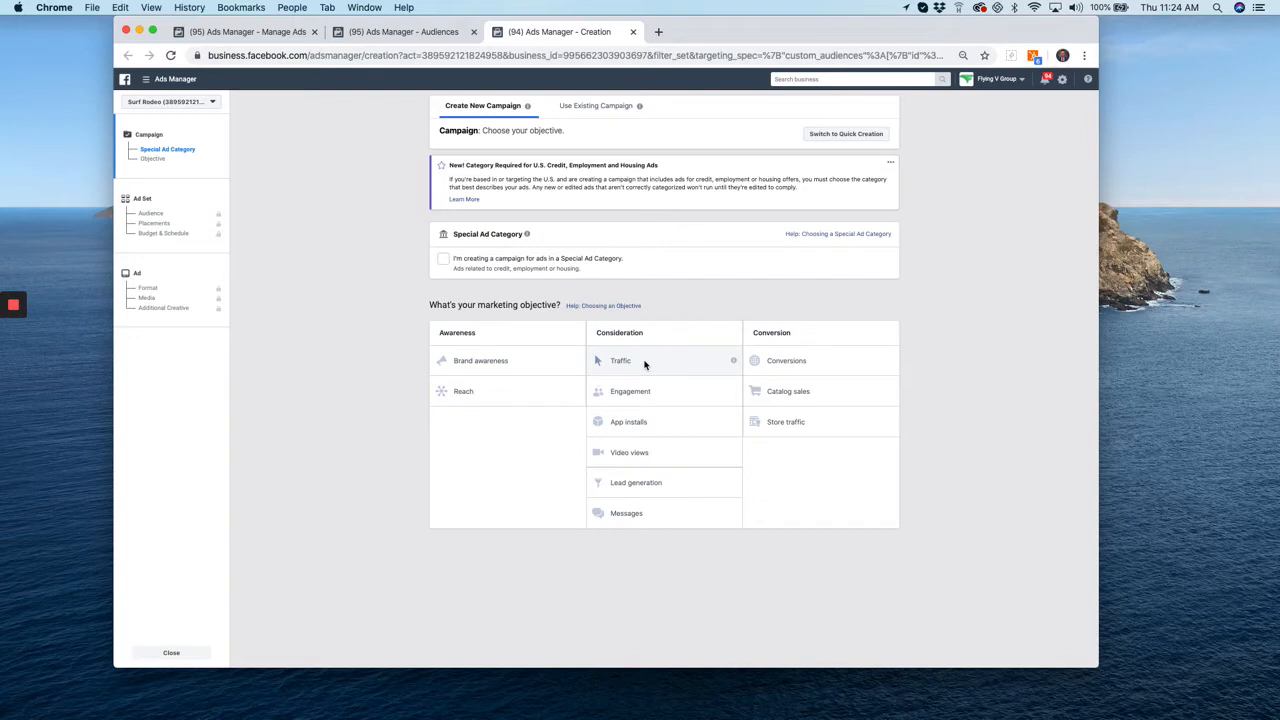
left_click(644, 364)
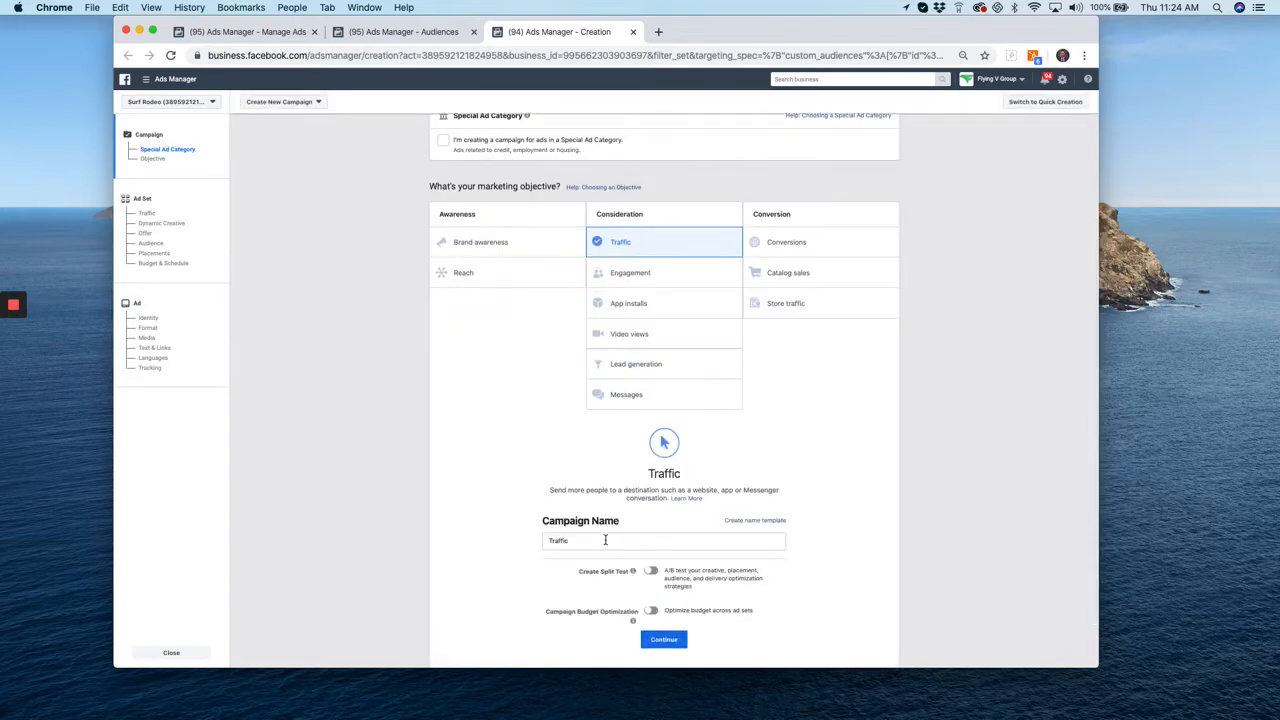
left_click(596, 540)
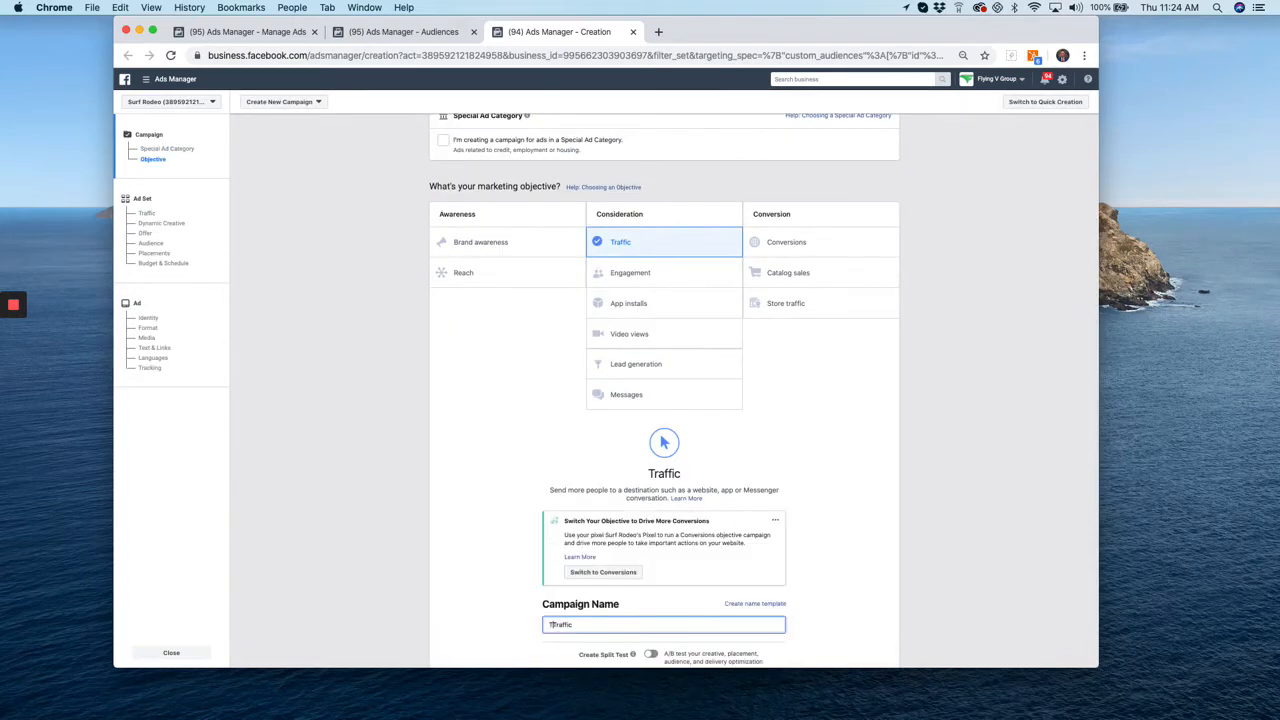
type("Ticket")
scroll(789, 491, "down", 4)
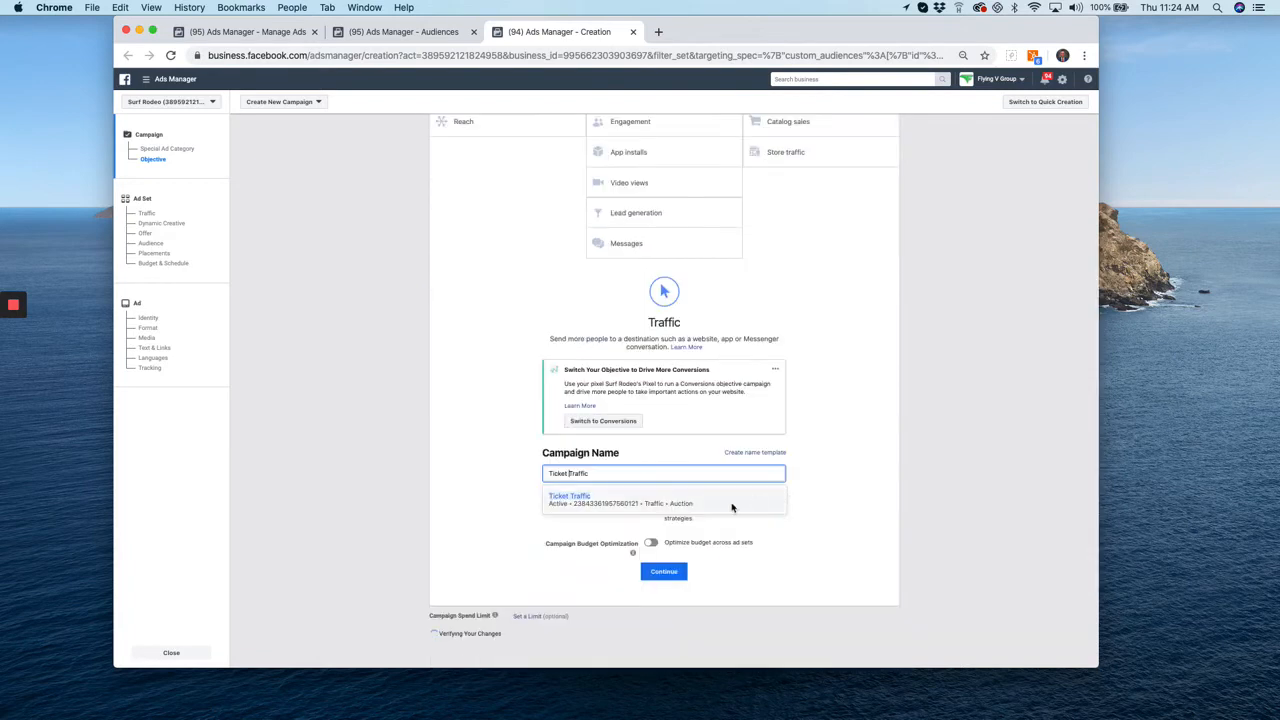
left_click(680, 574)
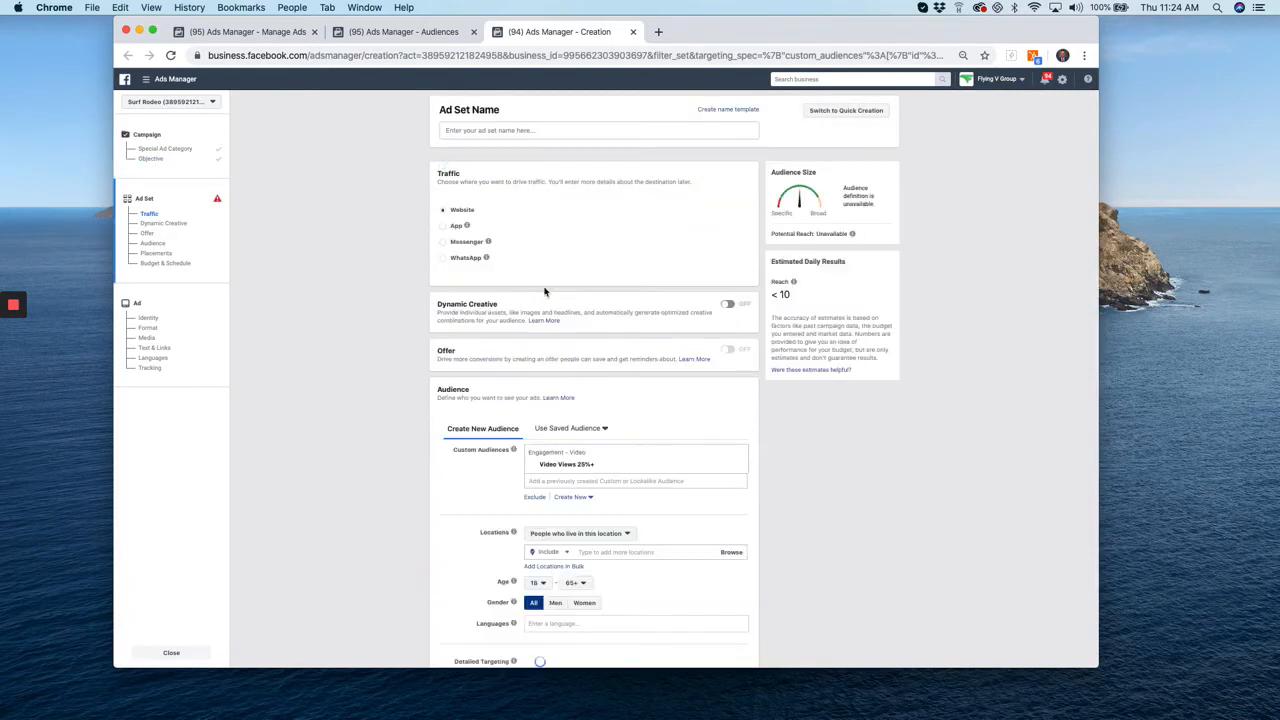
- Switch the ad set from automatic to manually edited placements and continue to the ad setup
scroll(488, 291, "down", 4)
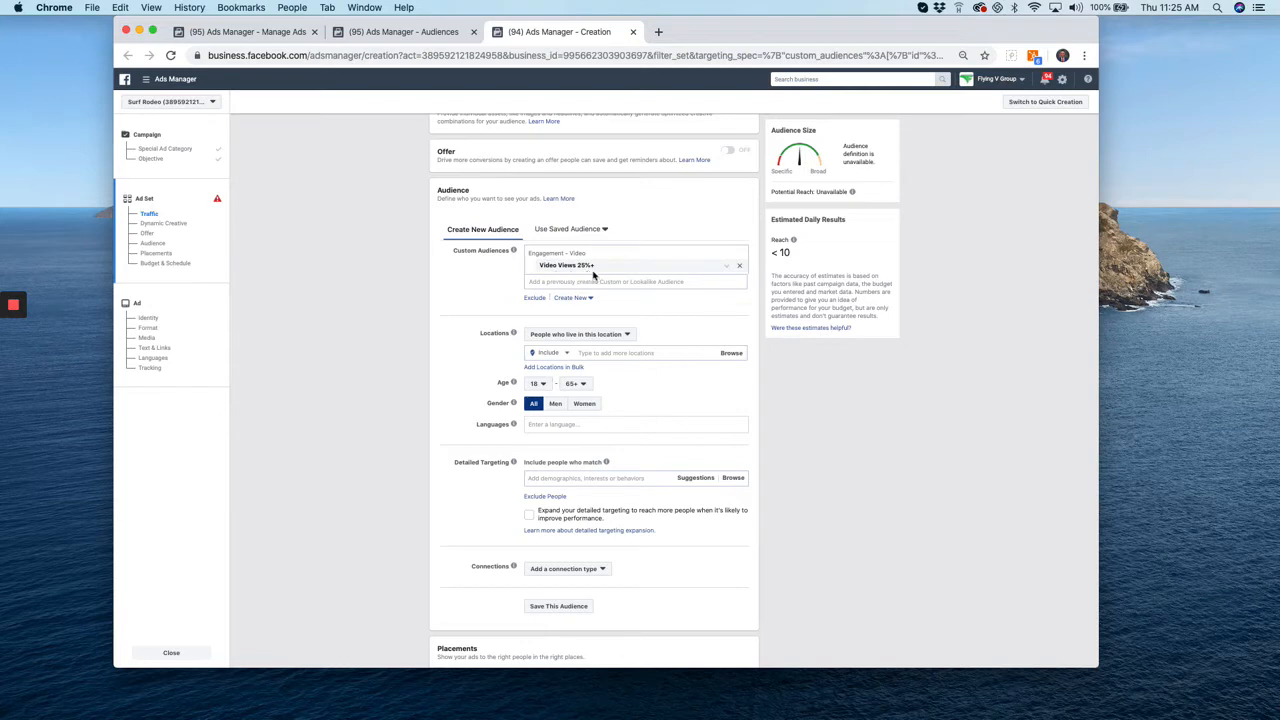
scroll(592, 308, "down", 1)
scroll(592, 311, "down", 8)
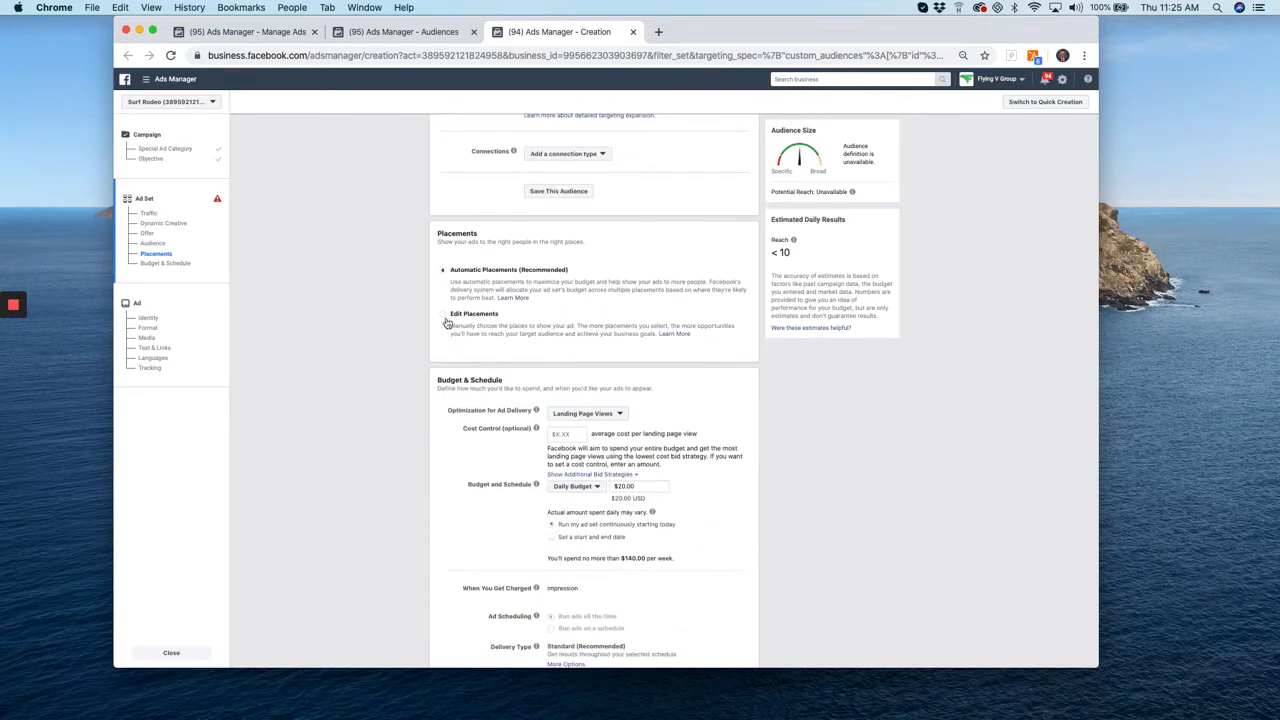
left_click(444, 316)
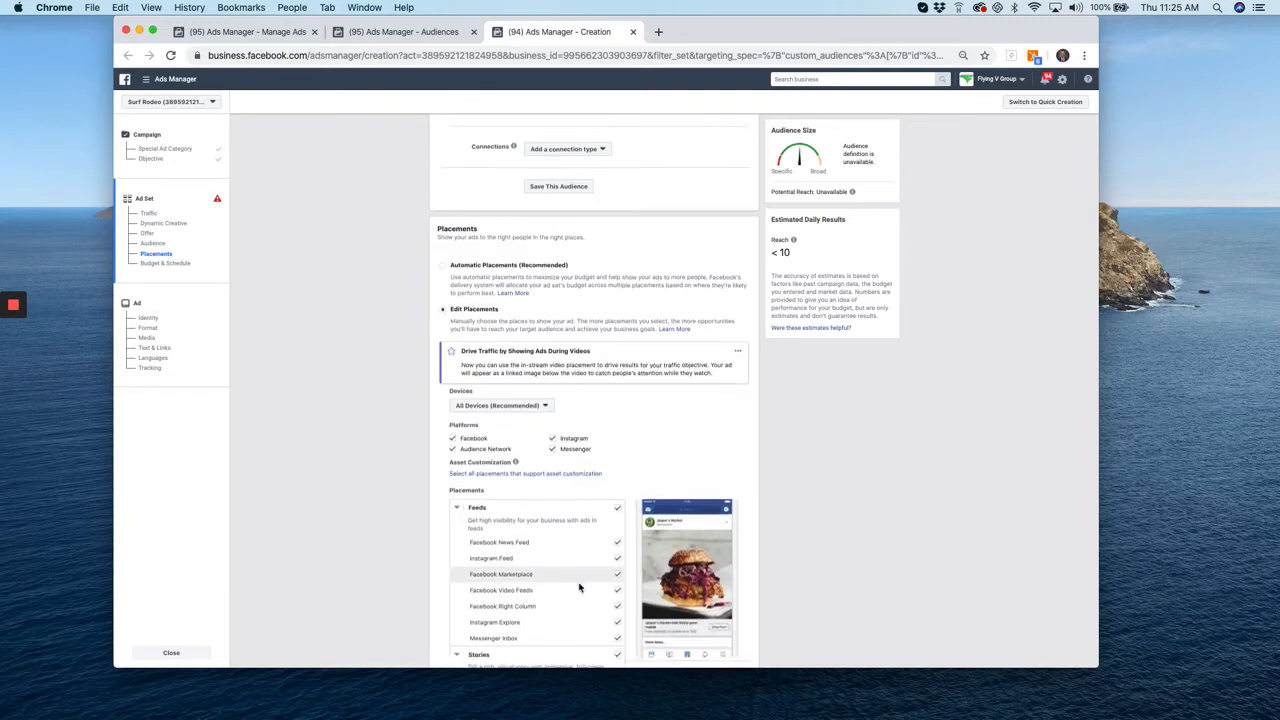
scroll(579, 588, "down", 3)
scroll(579, 588, "down", 5)
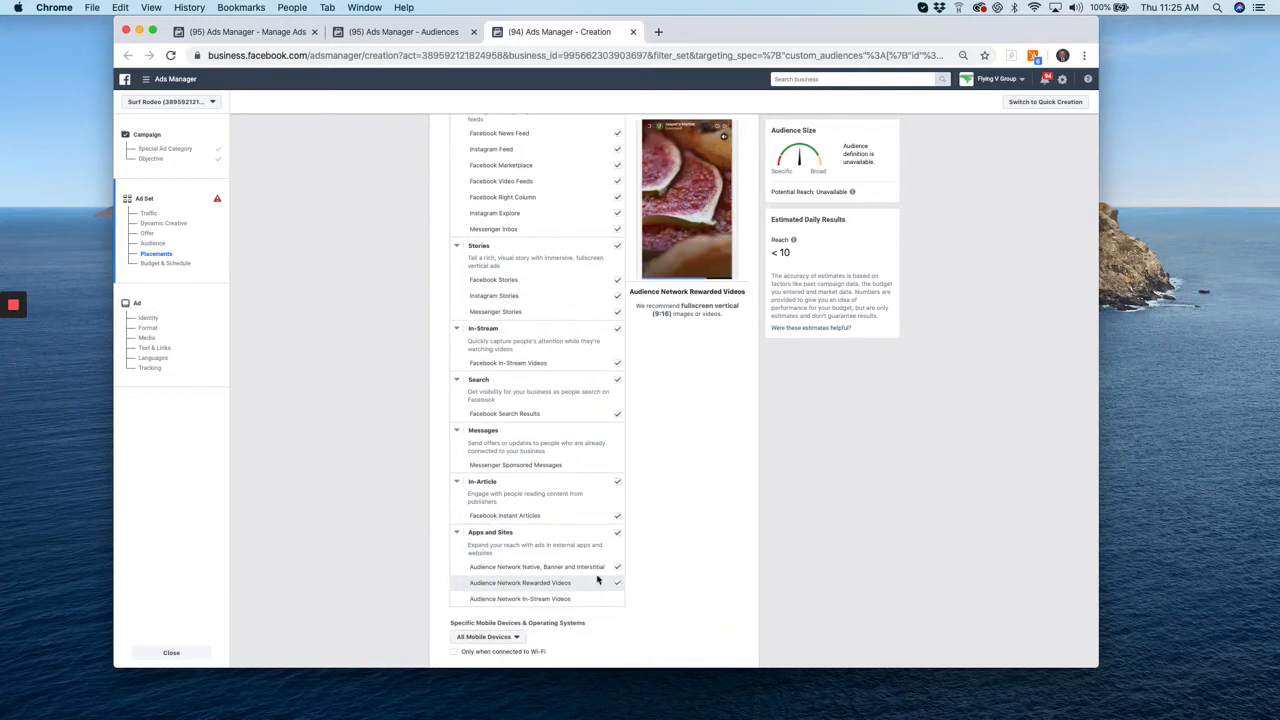
scroll(717, 620, "down", 8)
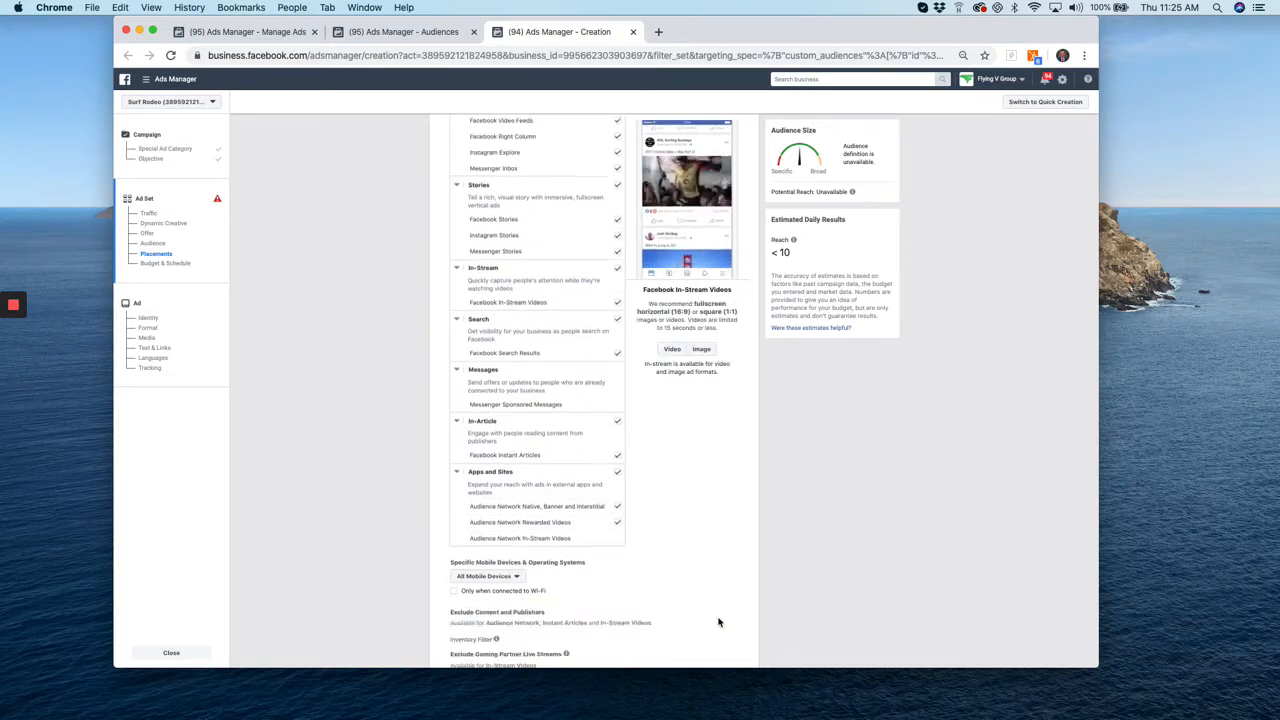
scroll(717, 620, "down", 1)
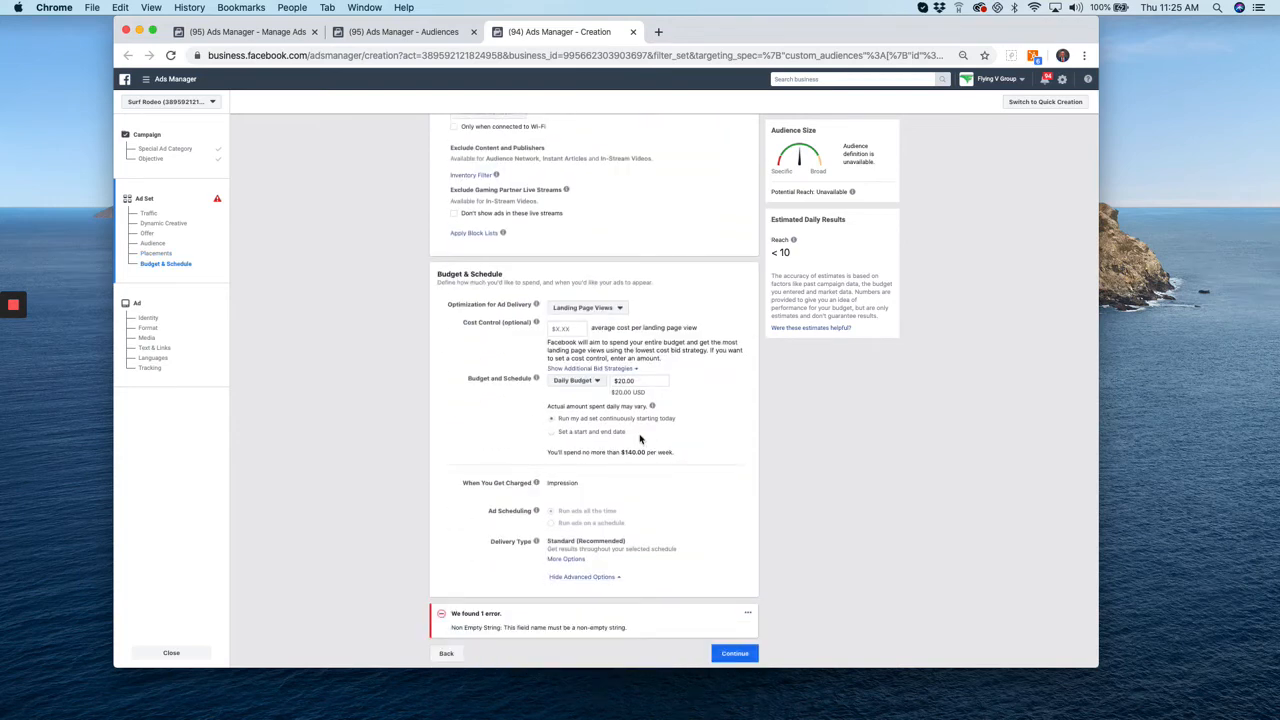
left_click(734, 655)
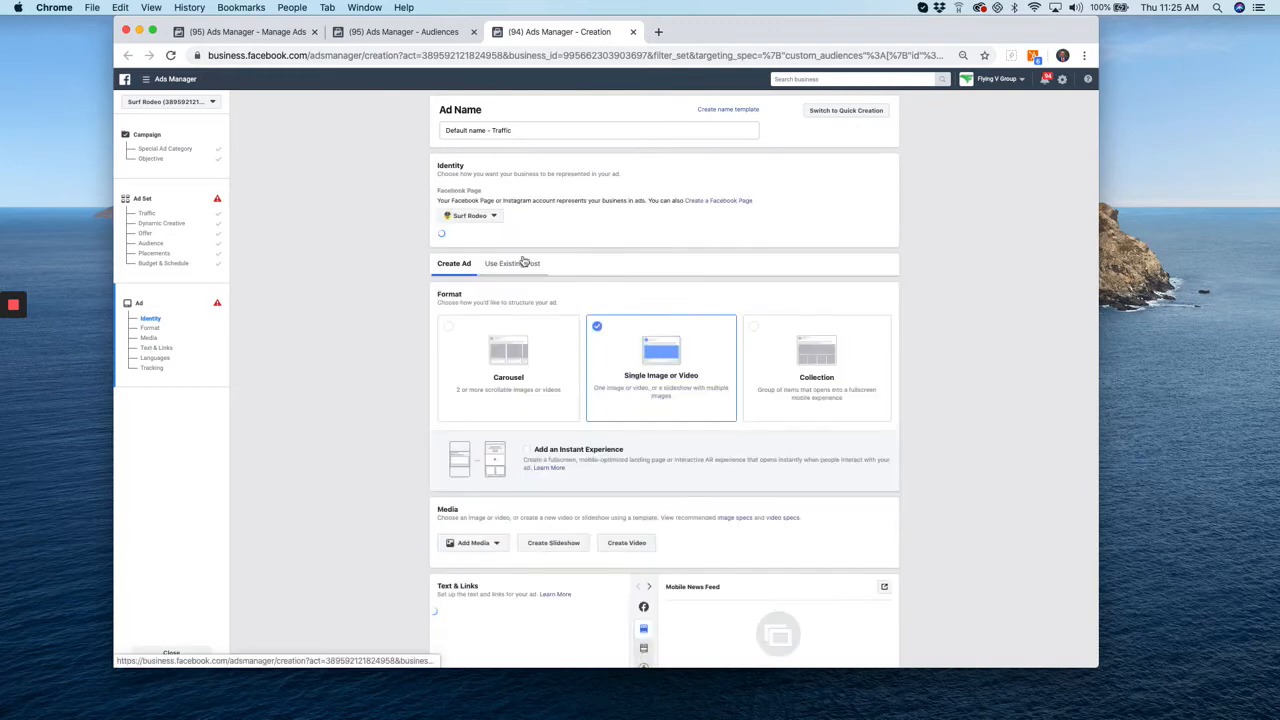
- Review the ad's identity, format, media, text and links, language and tracking settings
scroll(523, 261, "down", 3)
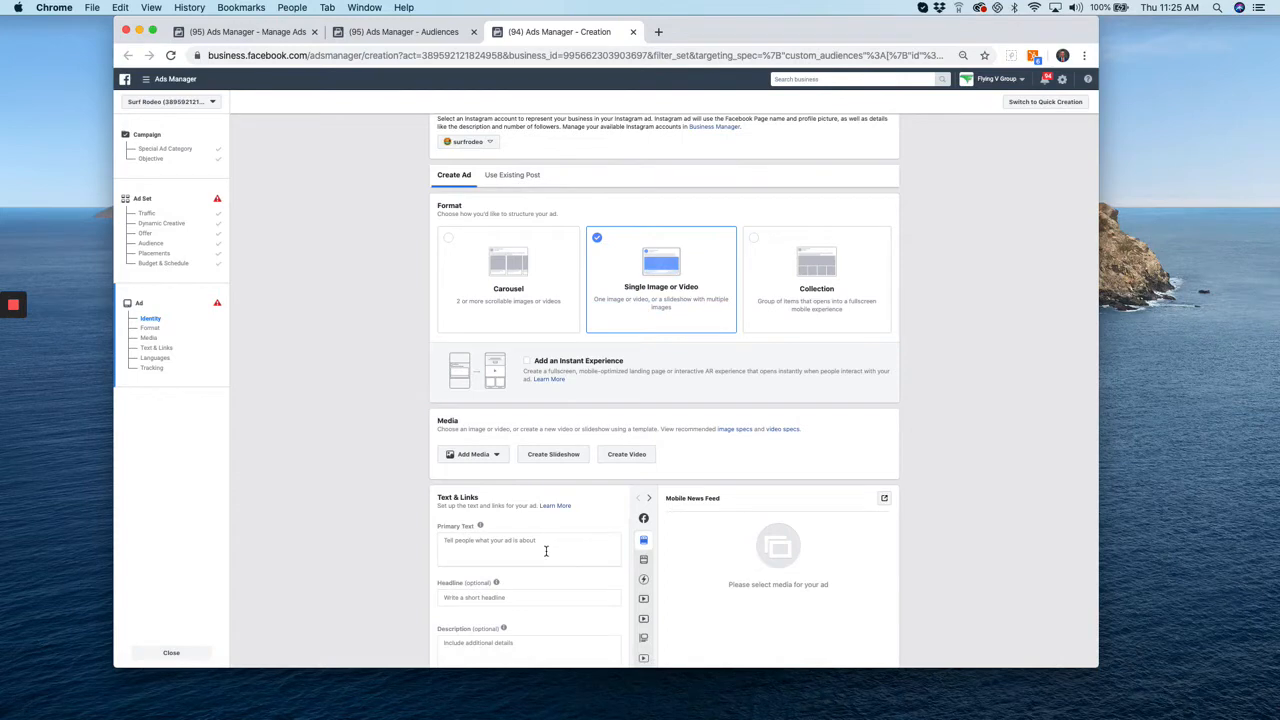
scroll(546, 550, "down", 4)
scroll(546, 550, "down", 4)
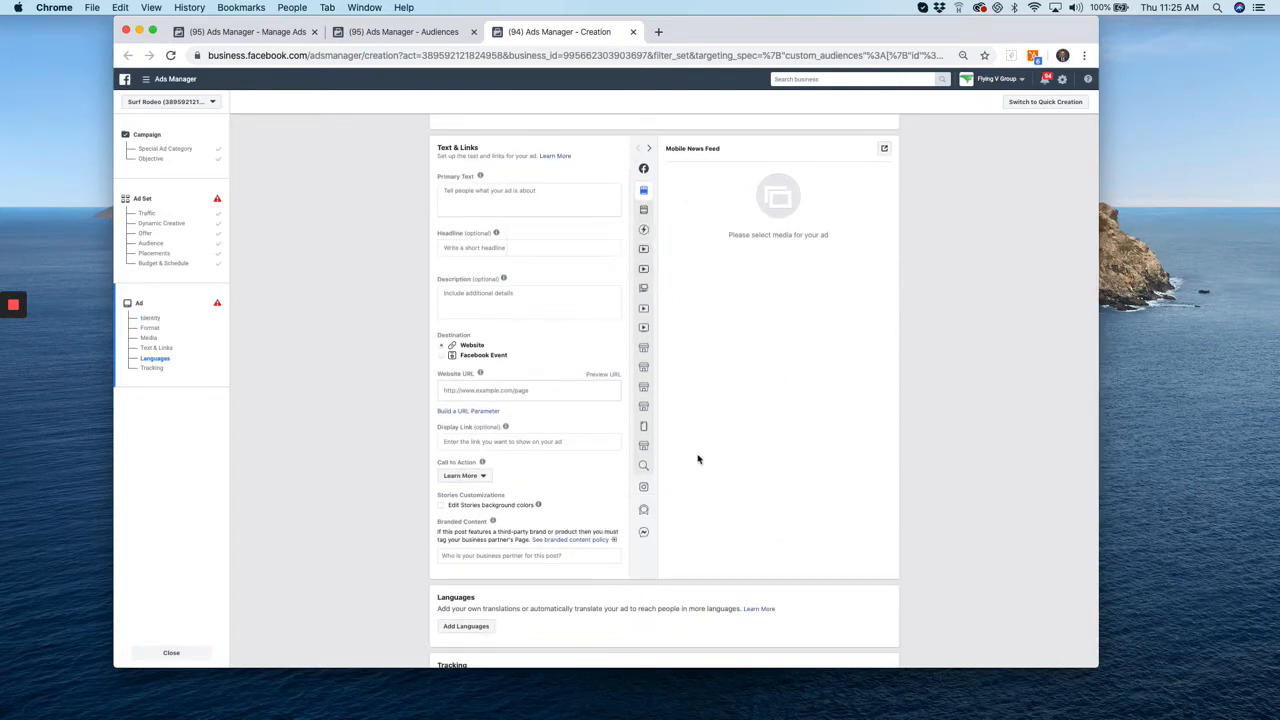
scroll(698, 459, "down", 8)
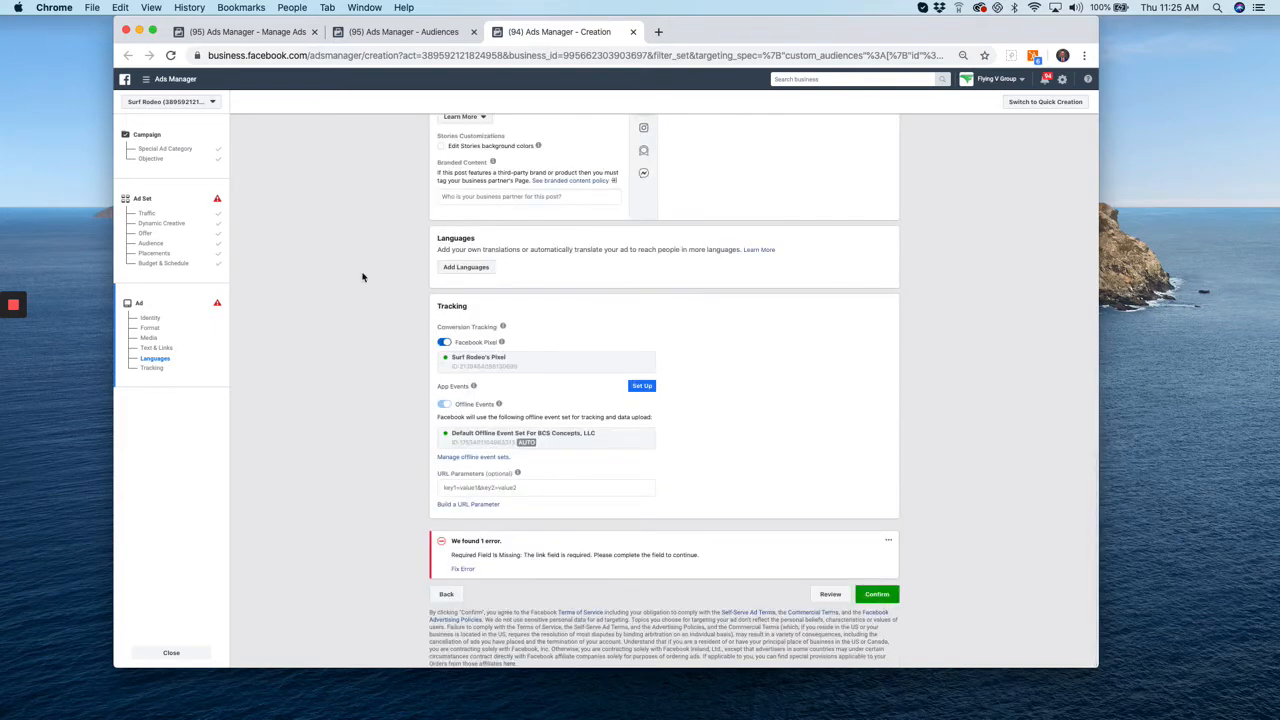
scroll(398, 364, "up", 8)
scroll(398, 364, "up", 5)
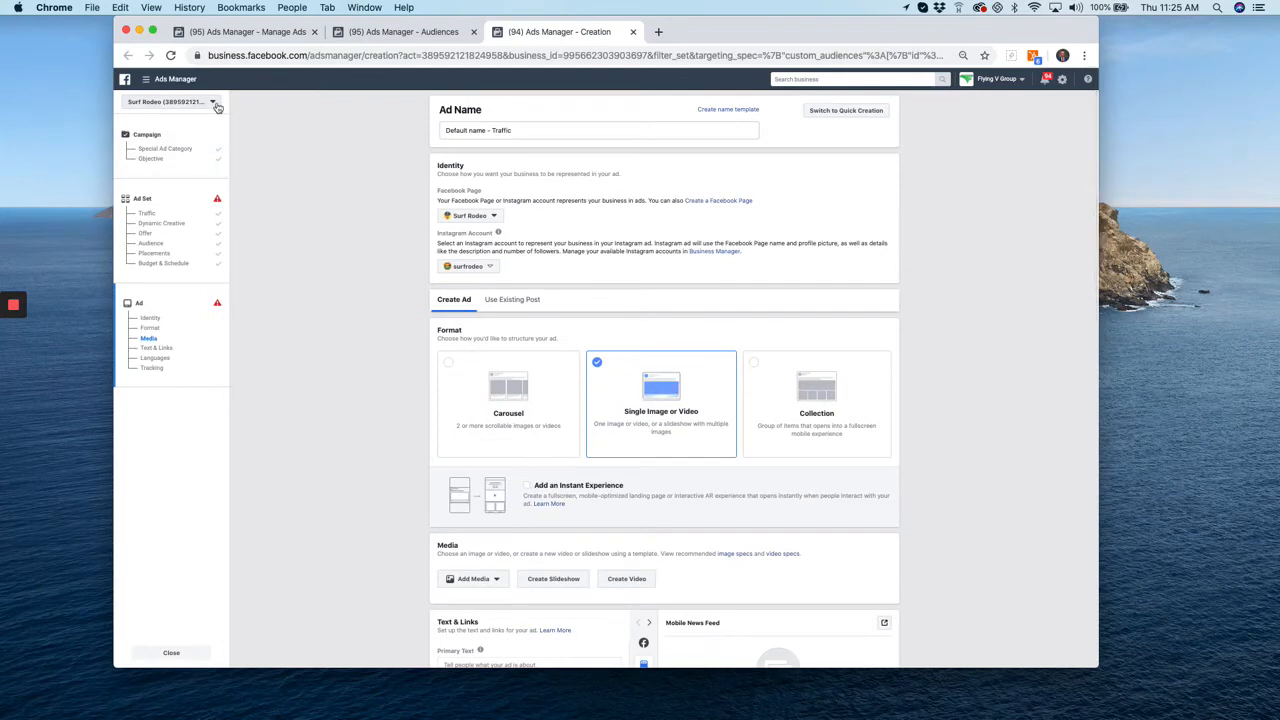
left_click(270, 36)
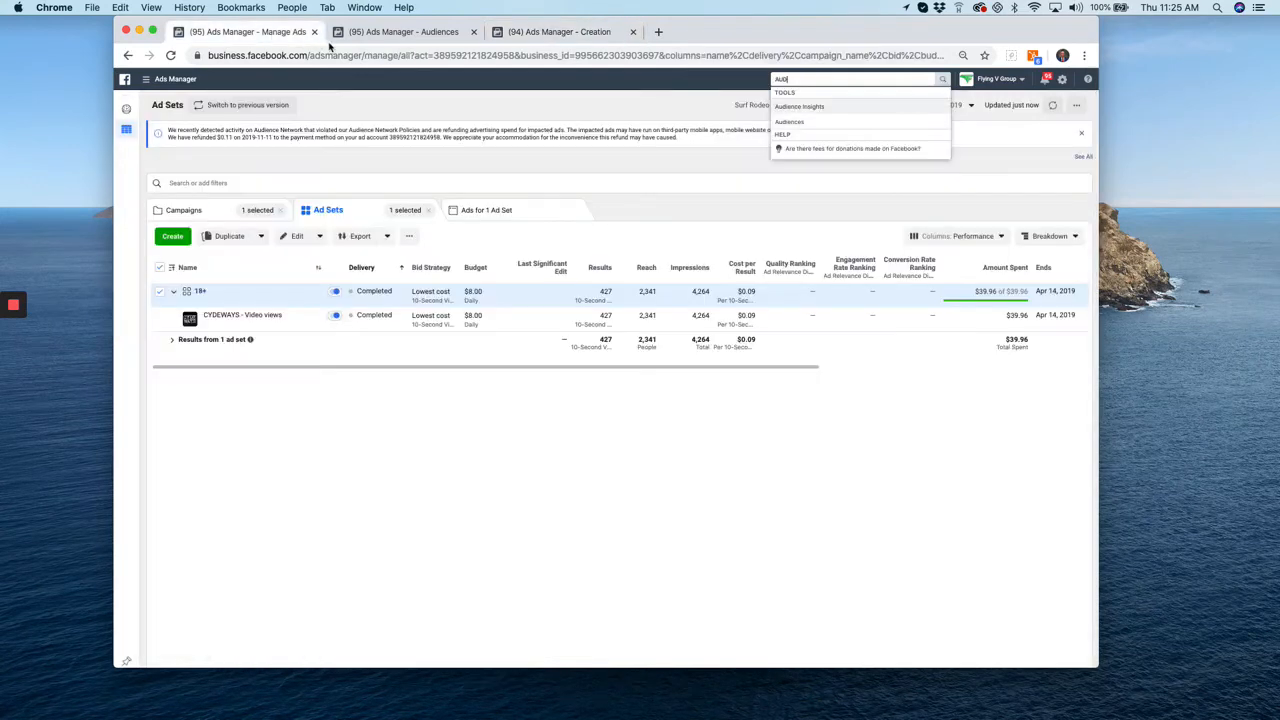
left_click(172, 237)
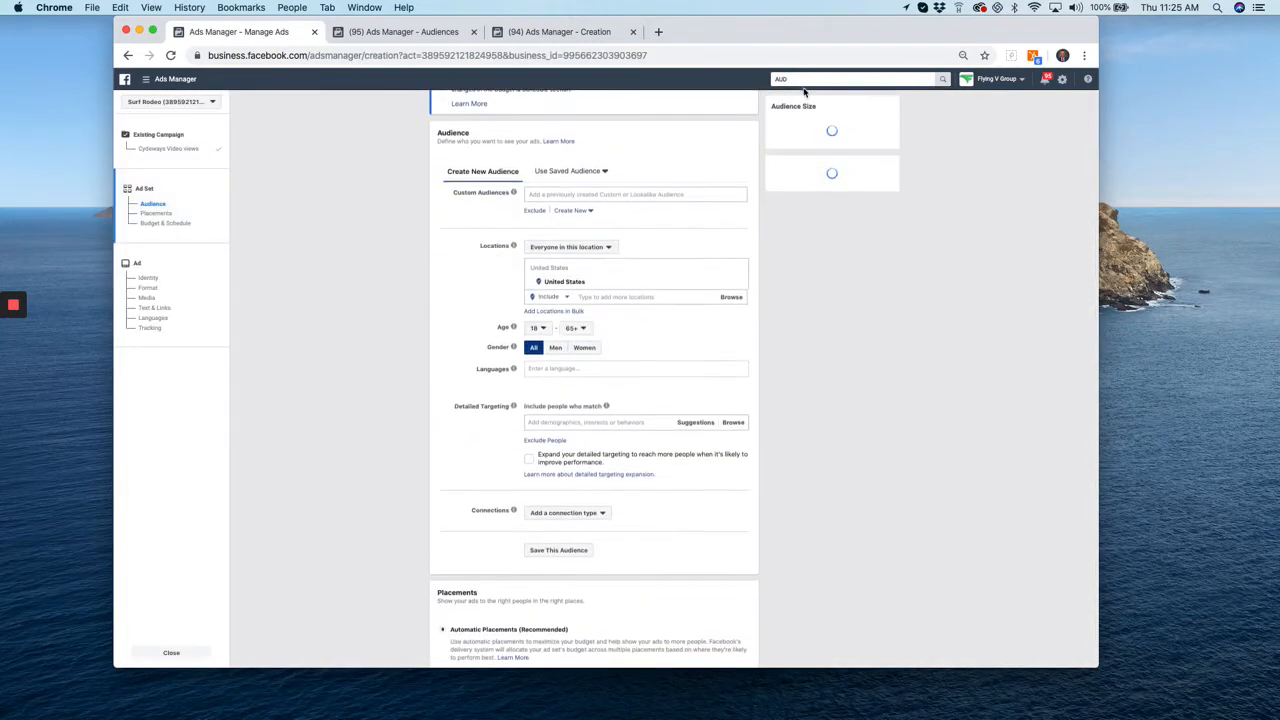
left_click(795, 80)
key("BackSpace")
key("BackSpace")
key("BackSpace")
type("pi")
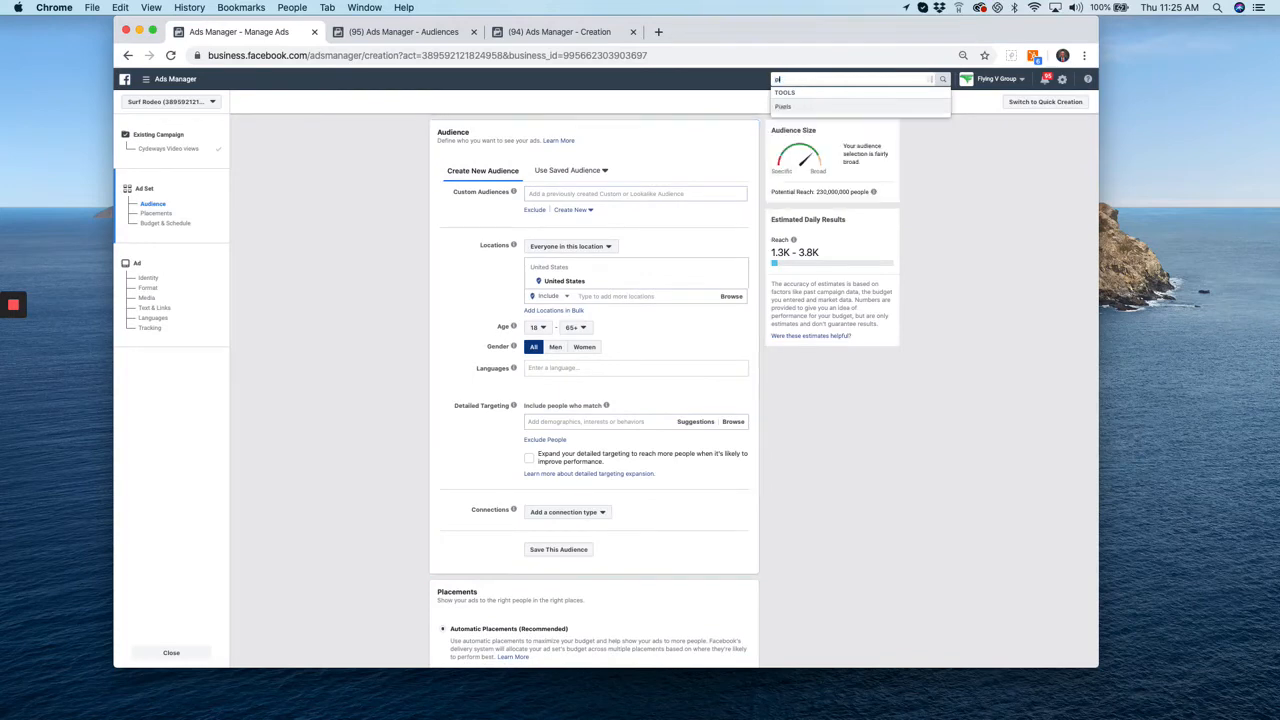
type("xel")
left_click(785, 108)
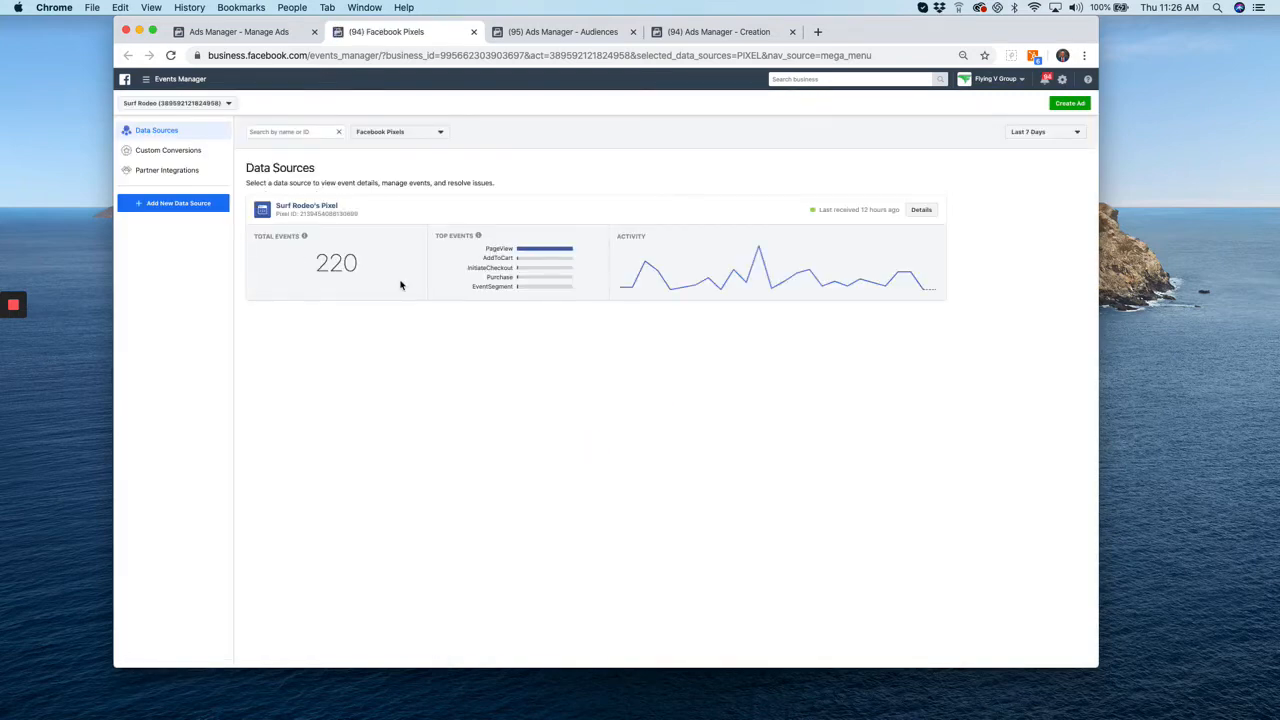
left_click(314, 208)
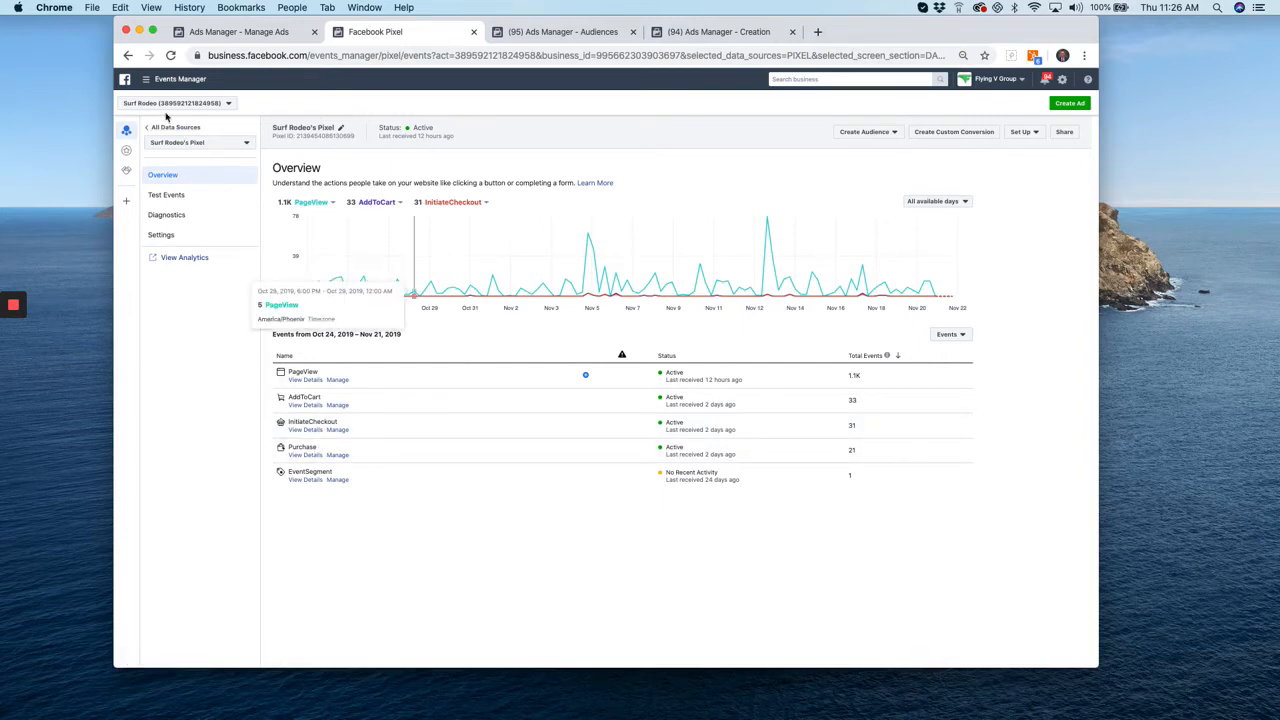
mouse_move(13, 308)
left_click(12, 338)
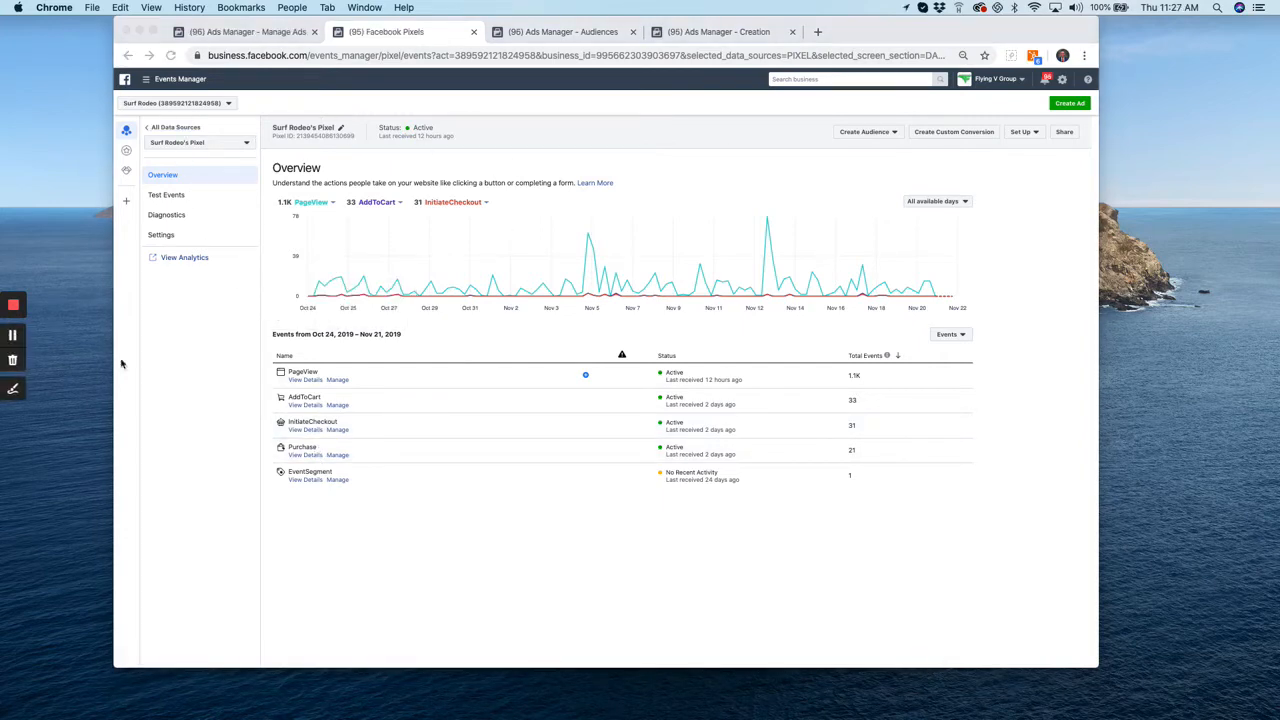
left_click(228, 390)
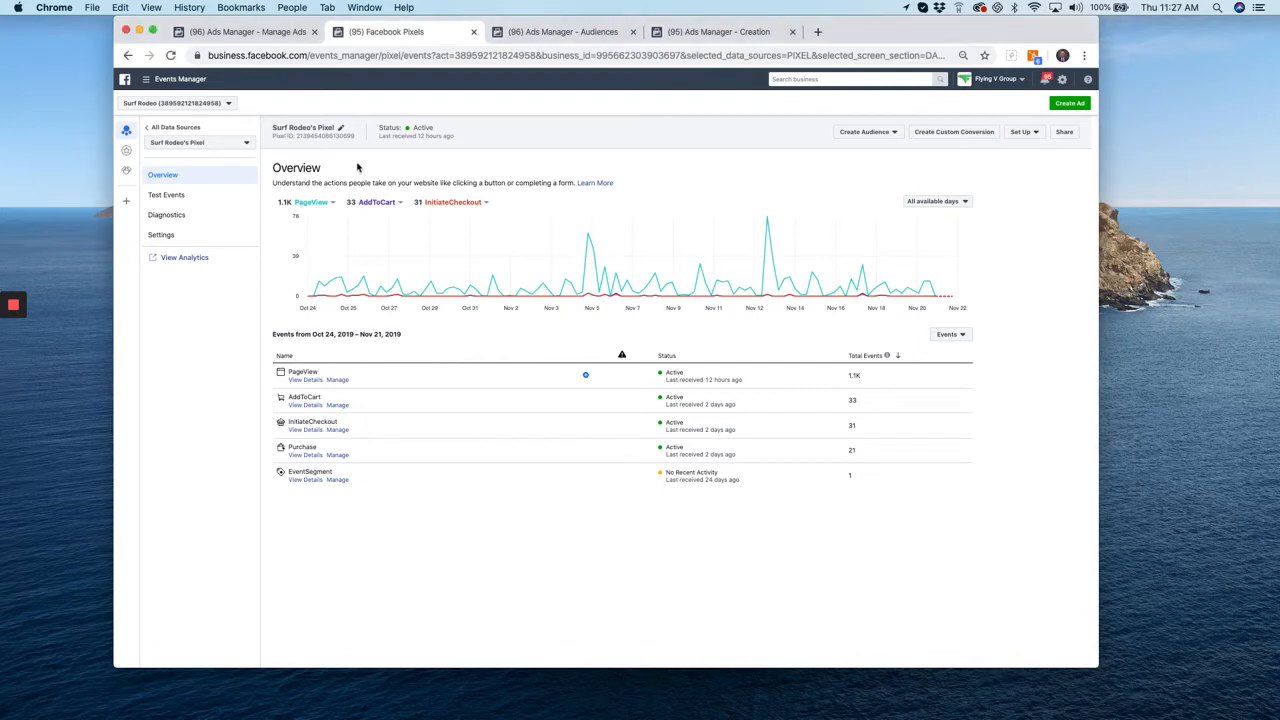
- Return to the campaign draft, choose the Traffic objective, add "Last Call" before "Traffic" in the campaign name and continue to the ad set
left_click(543, 36)
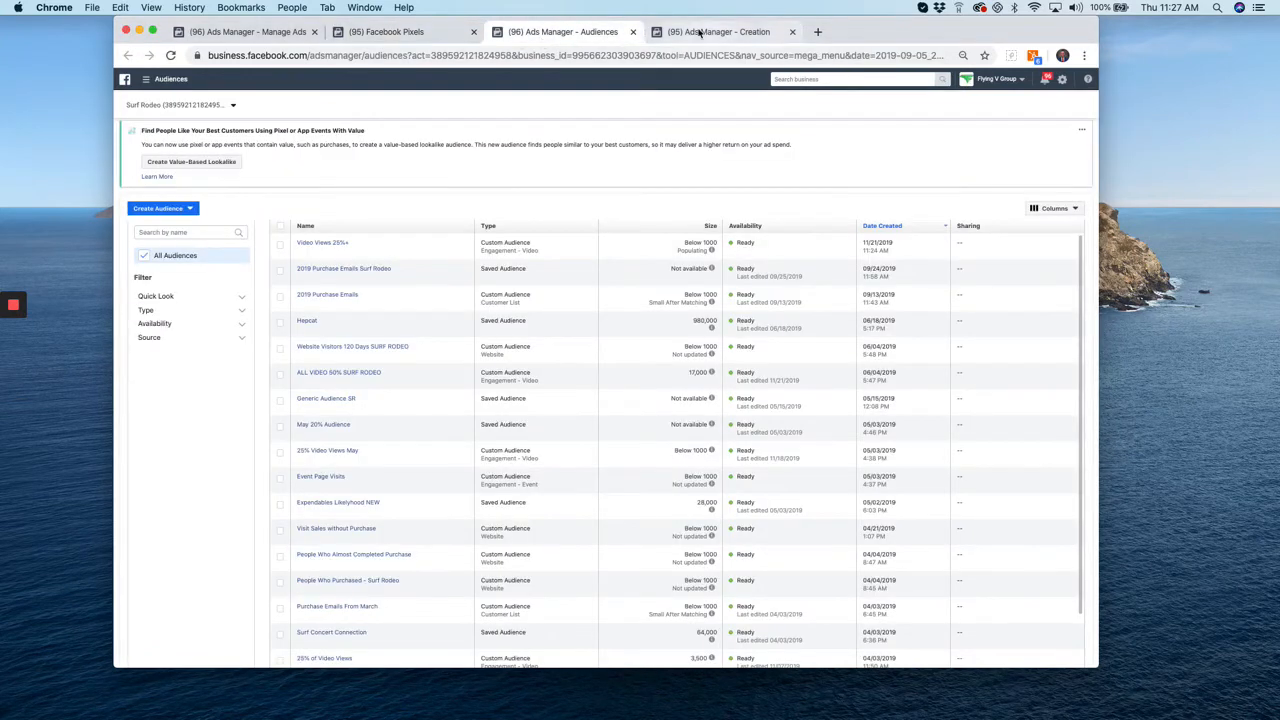
left_click(688, 32)
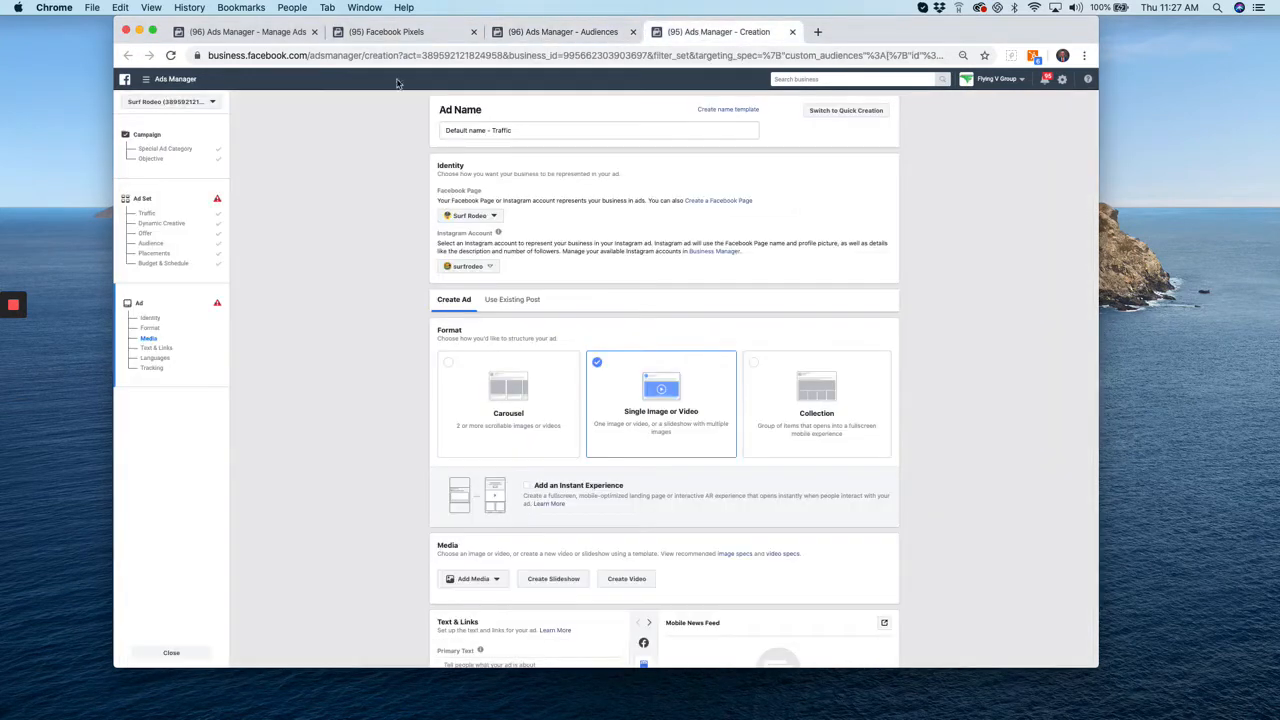
left_click(192, 147)
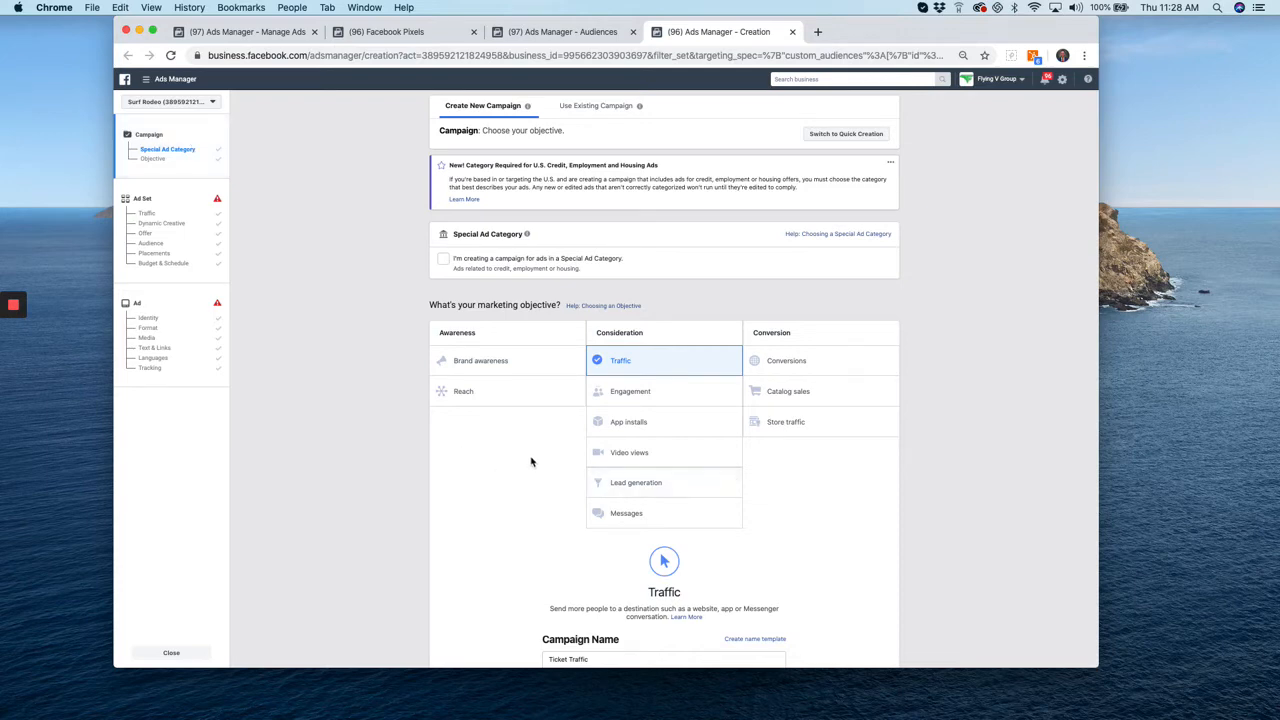
left_click(660, 366)
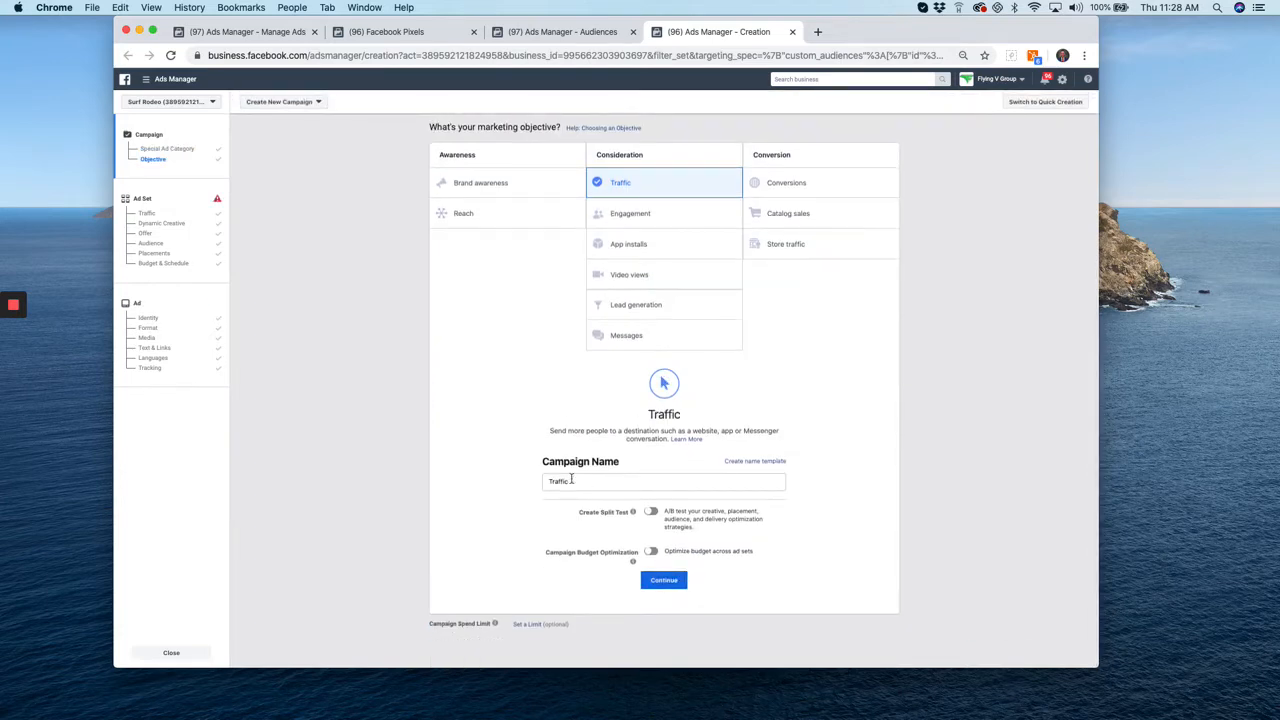
left_click(548, 481)
type("Last Cal")
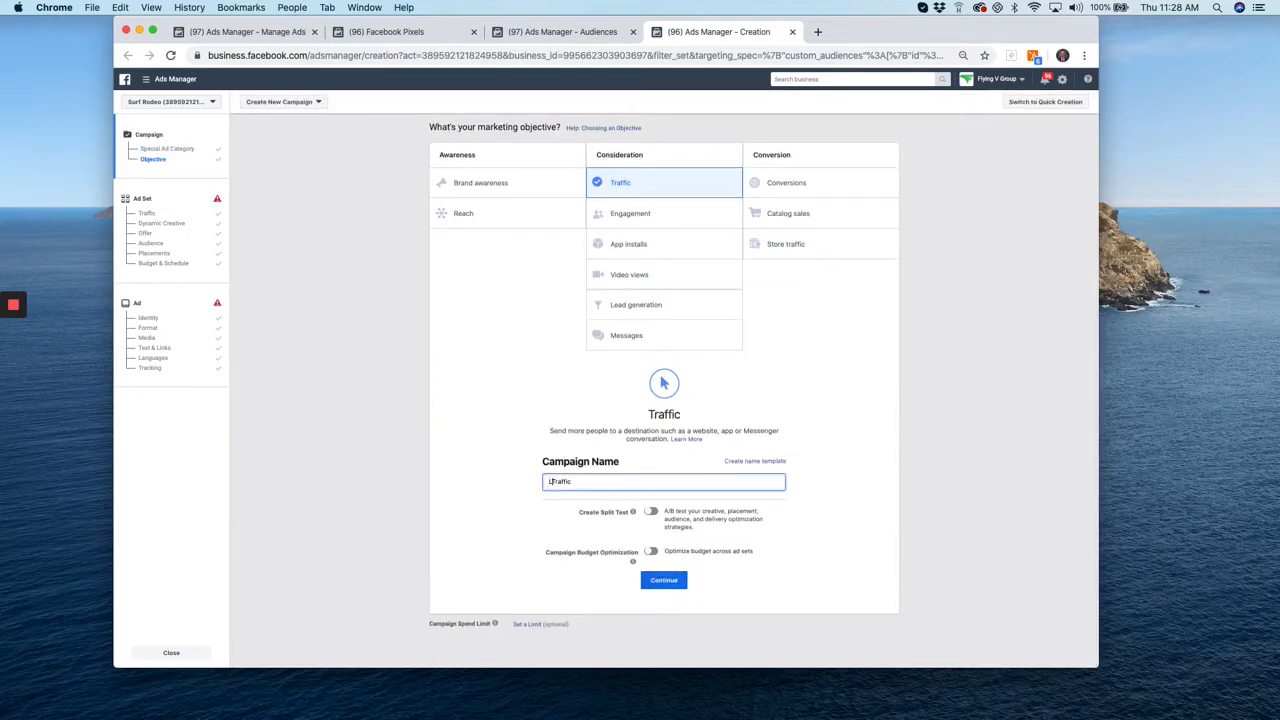
type("l")
left_click(664, 580)
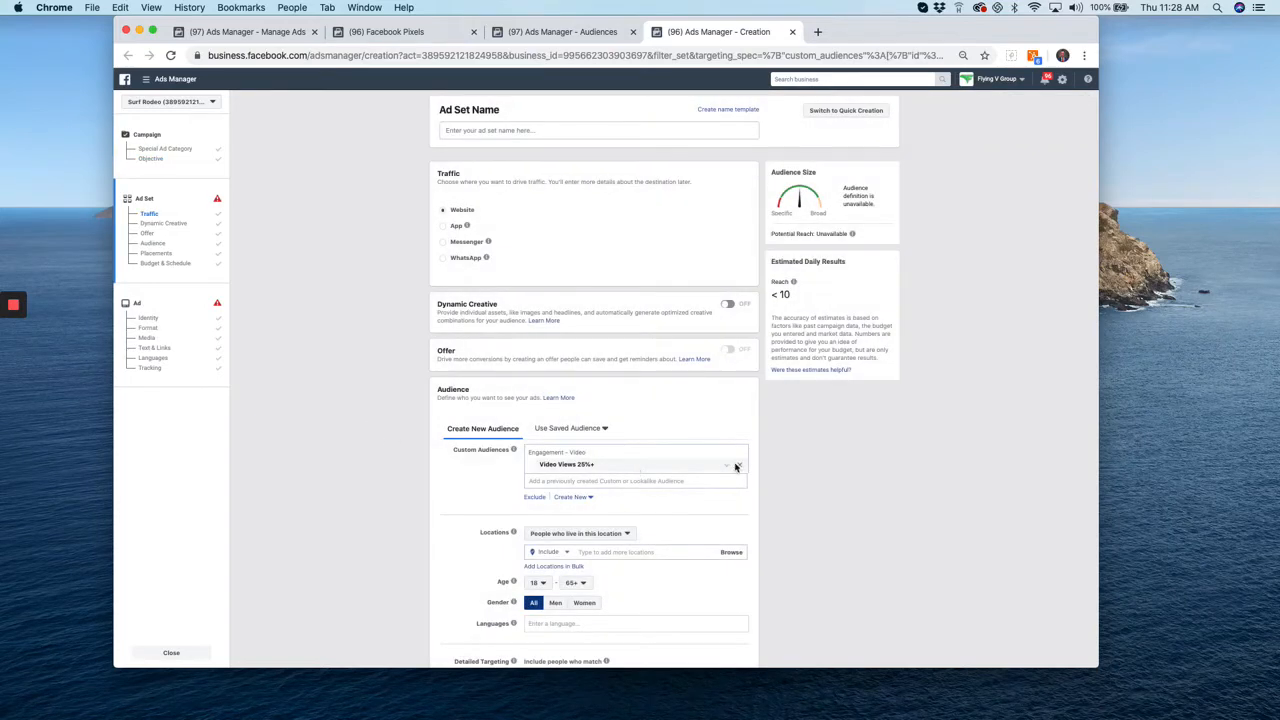
- Remove the "Video Views 25%+" audience from the ad set and look through the available custom audiences
left_click(740, 465)
left_click(644, 451)
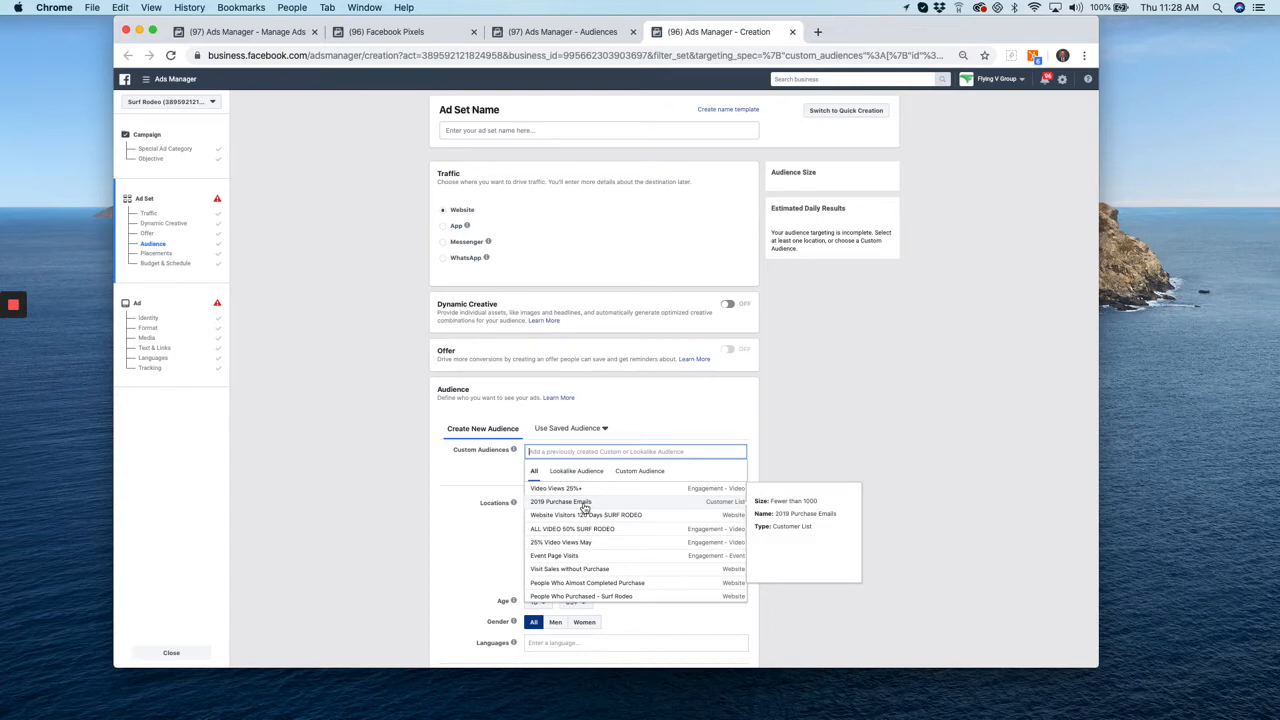
left_click(500, 479)
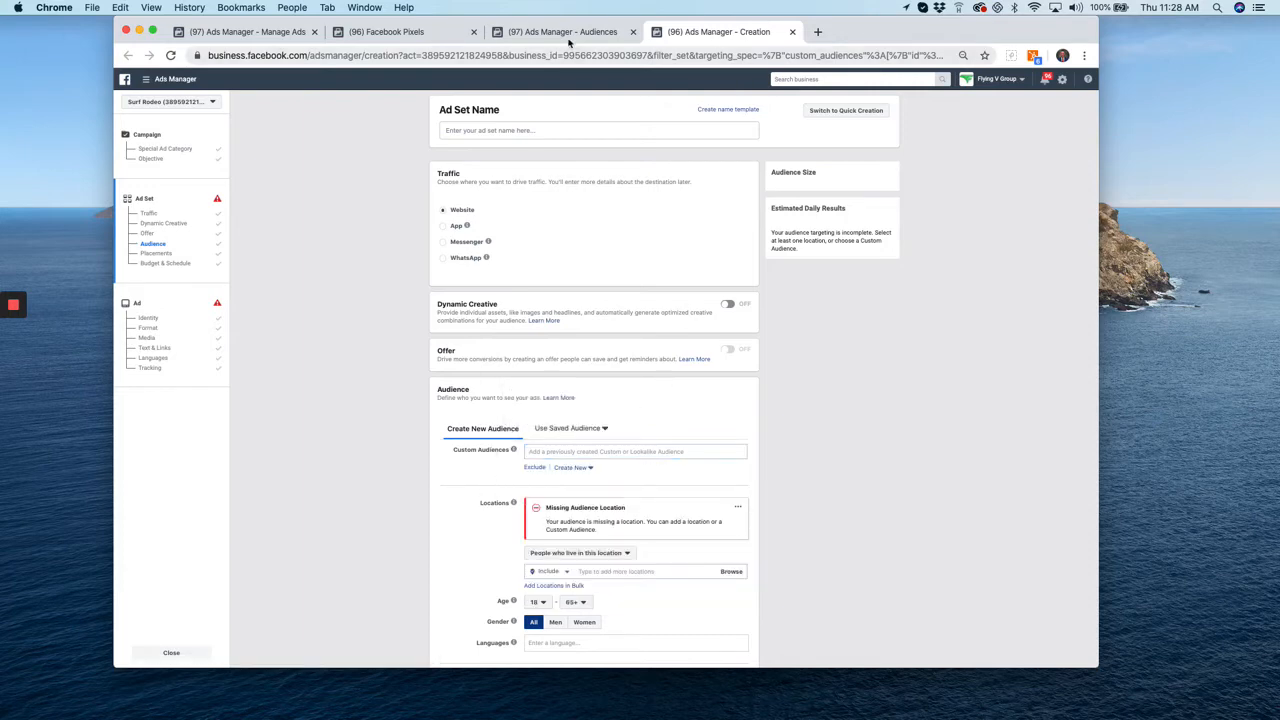
- Search for the Audiences tool, open it and start a new custom audience with Website as its source
left_click(805, 79)
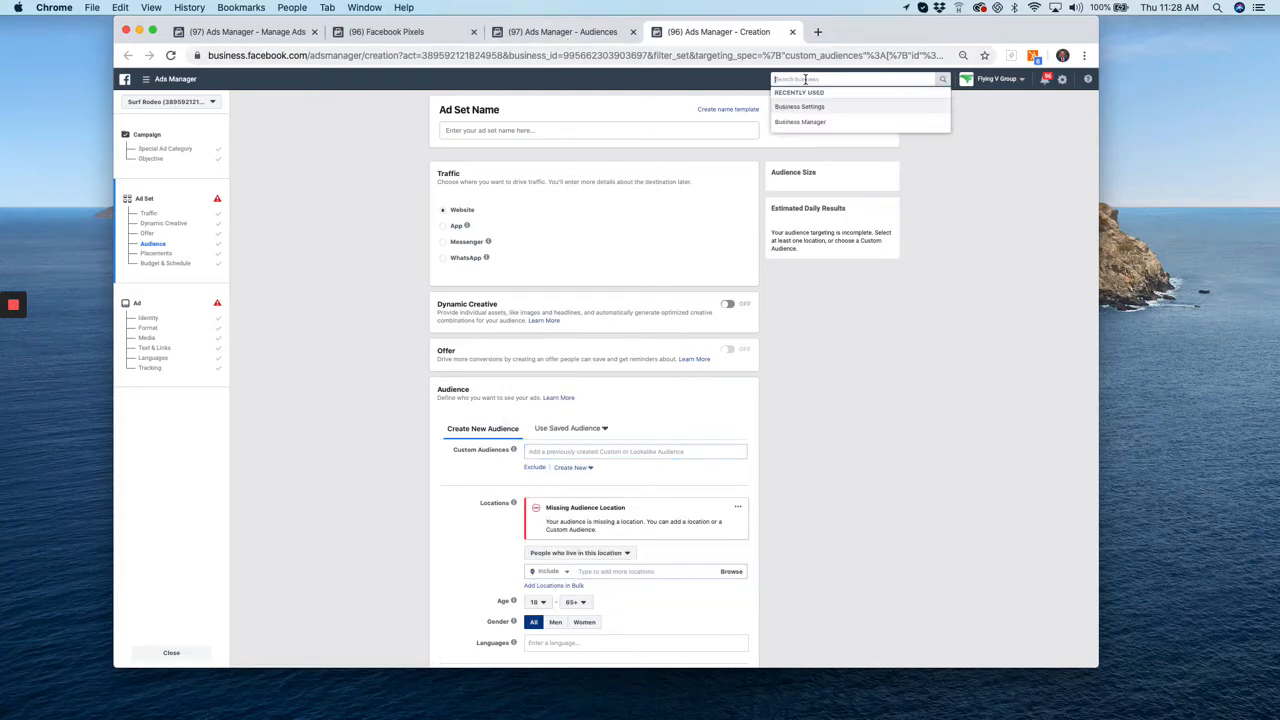
type("audience")
left_click(799, 123)
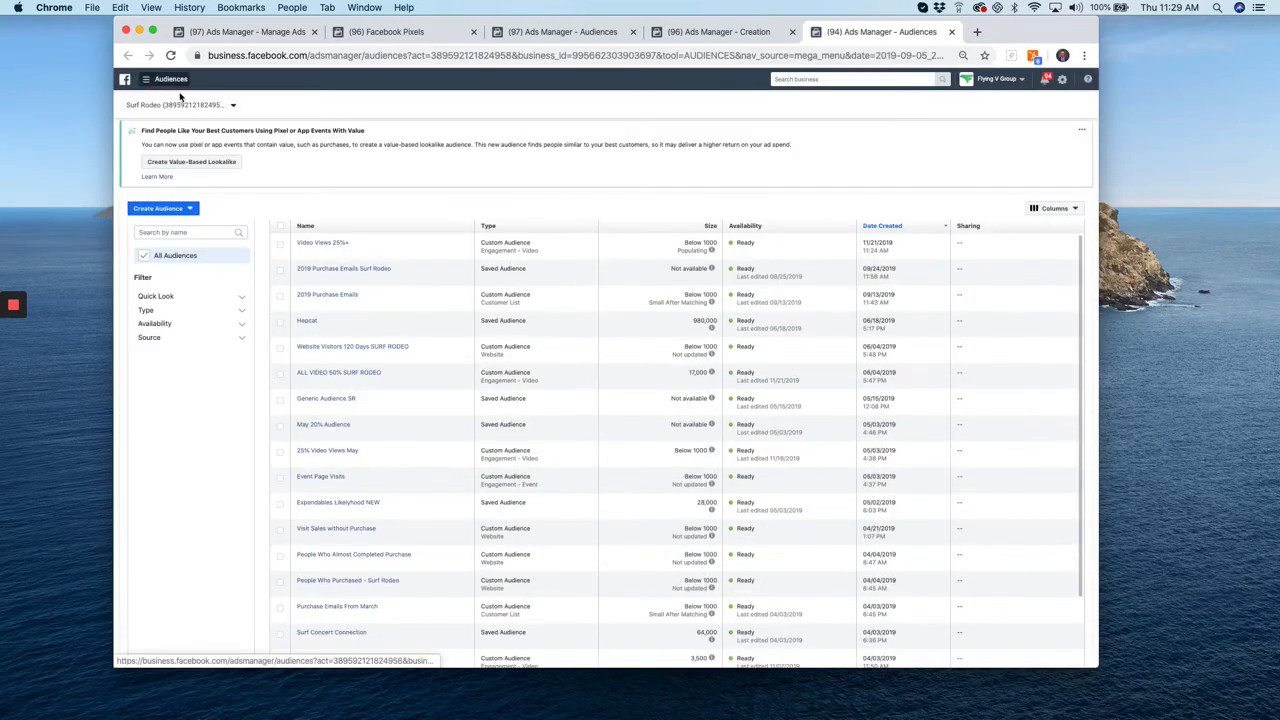
left_click(175, 210)
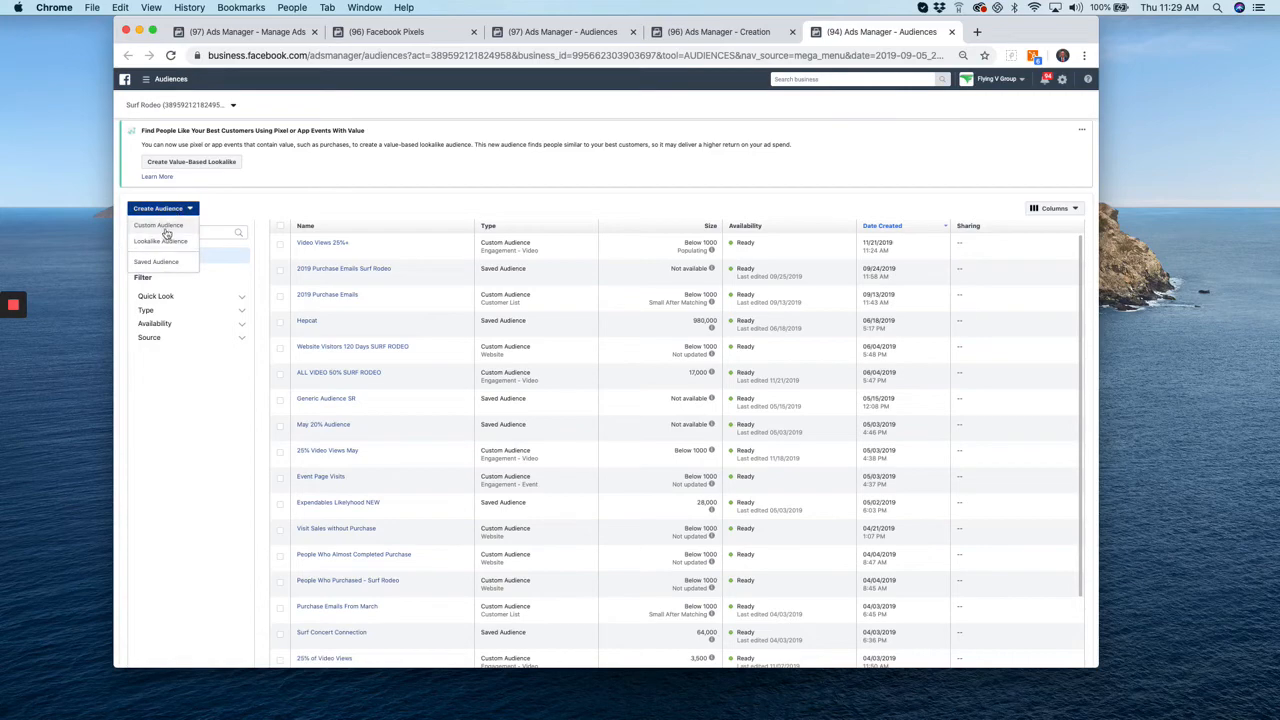
left_click(163, 228)
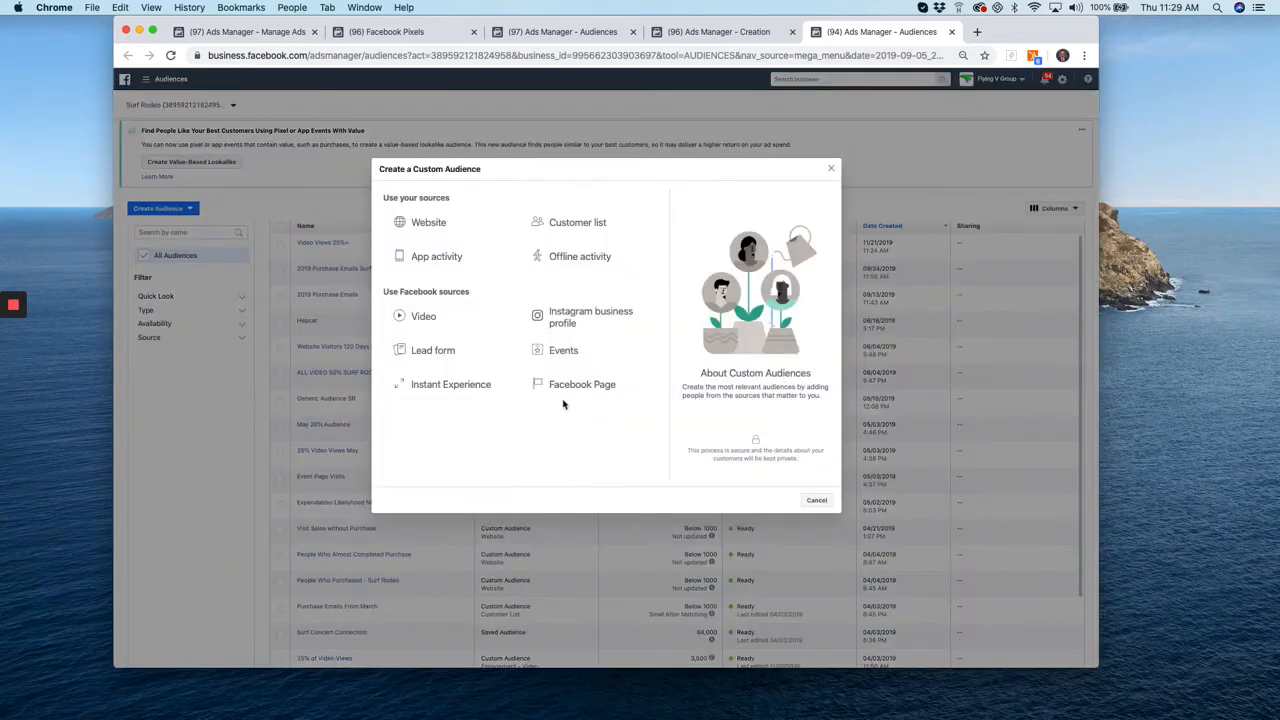
left_click(437, 222)
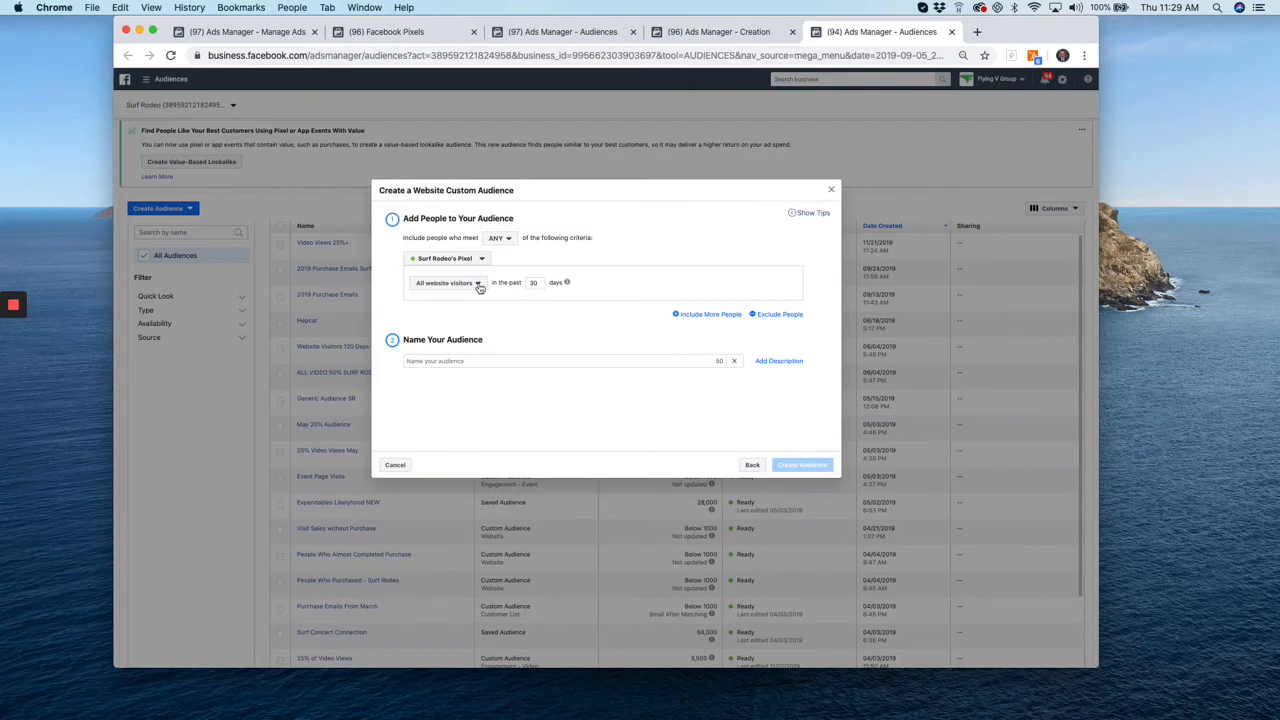
left_click(467, 260)
left_click(468, 260)
type("365")
key("BackSpace")
key("BackSpace")
key("BackSpace")
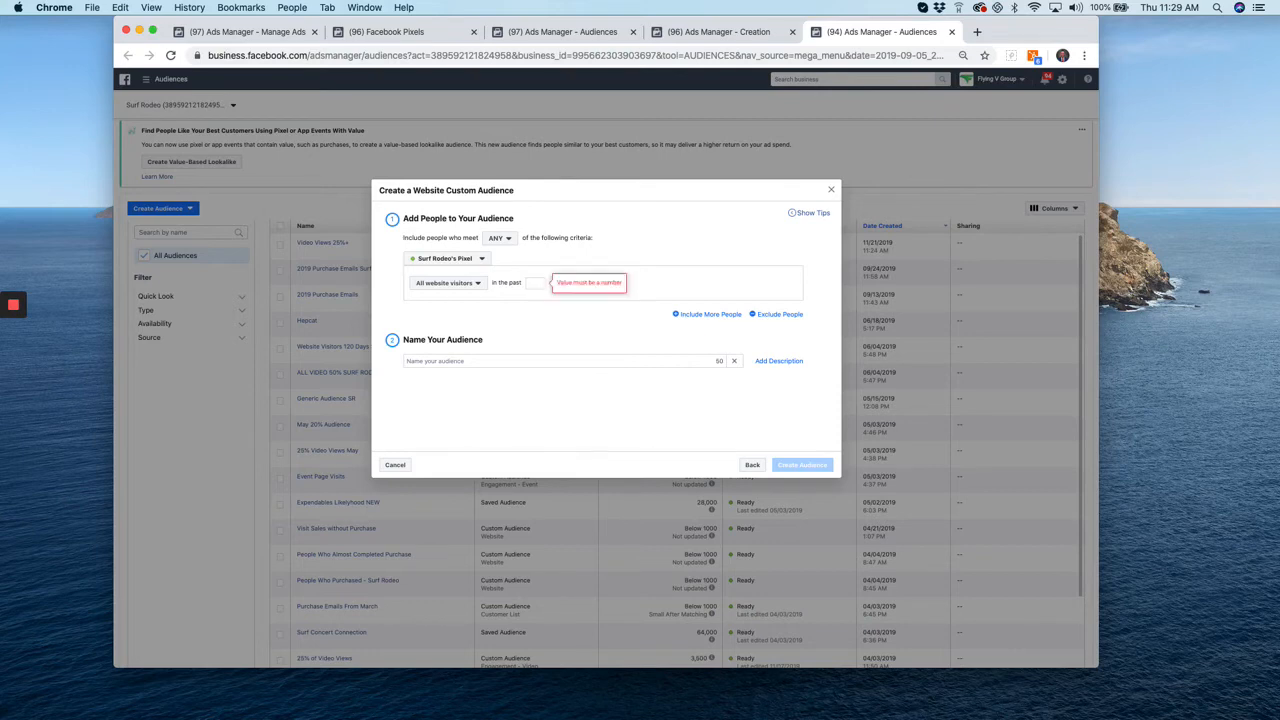
type("180")
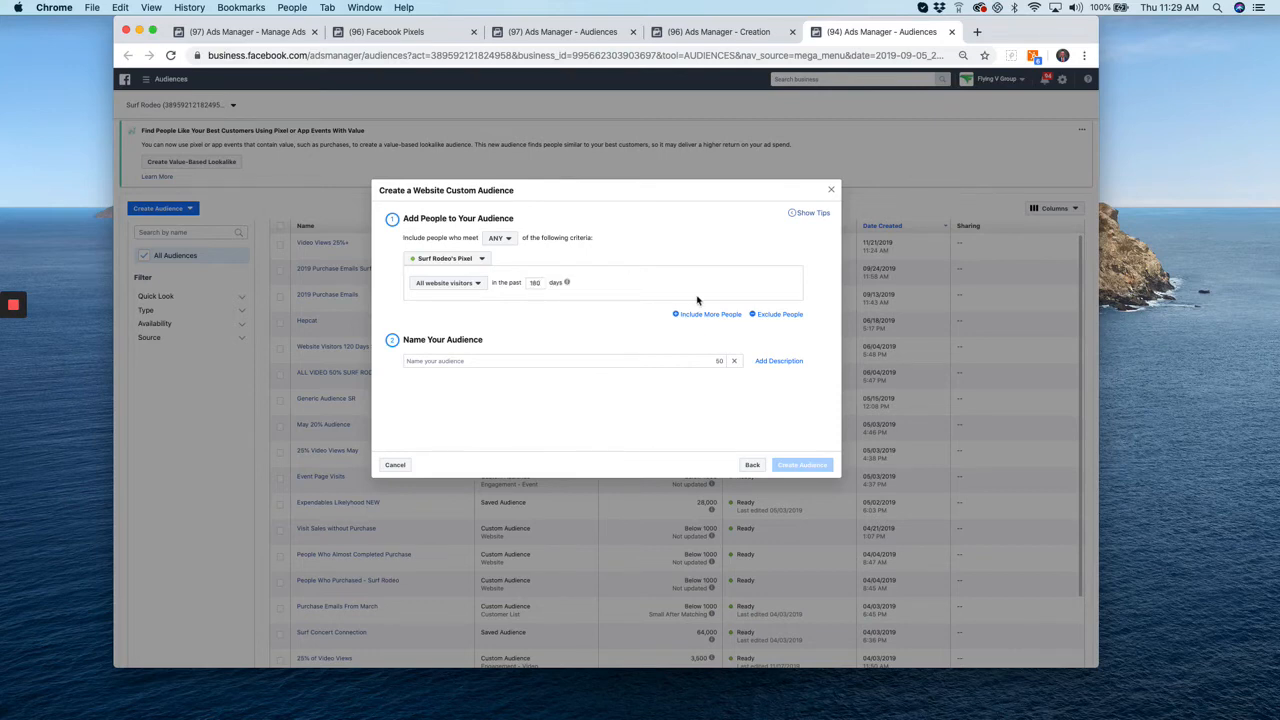
- Name the website audience "Surf Rodeo Visitors", create it and dismiss the next-step options
left_click(642, 359)
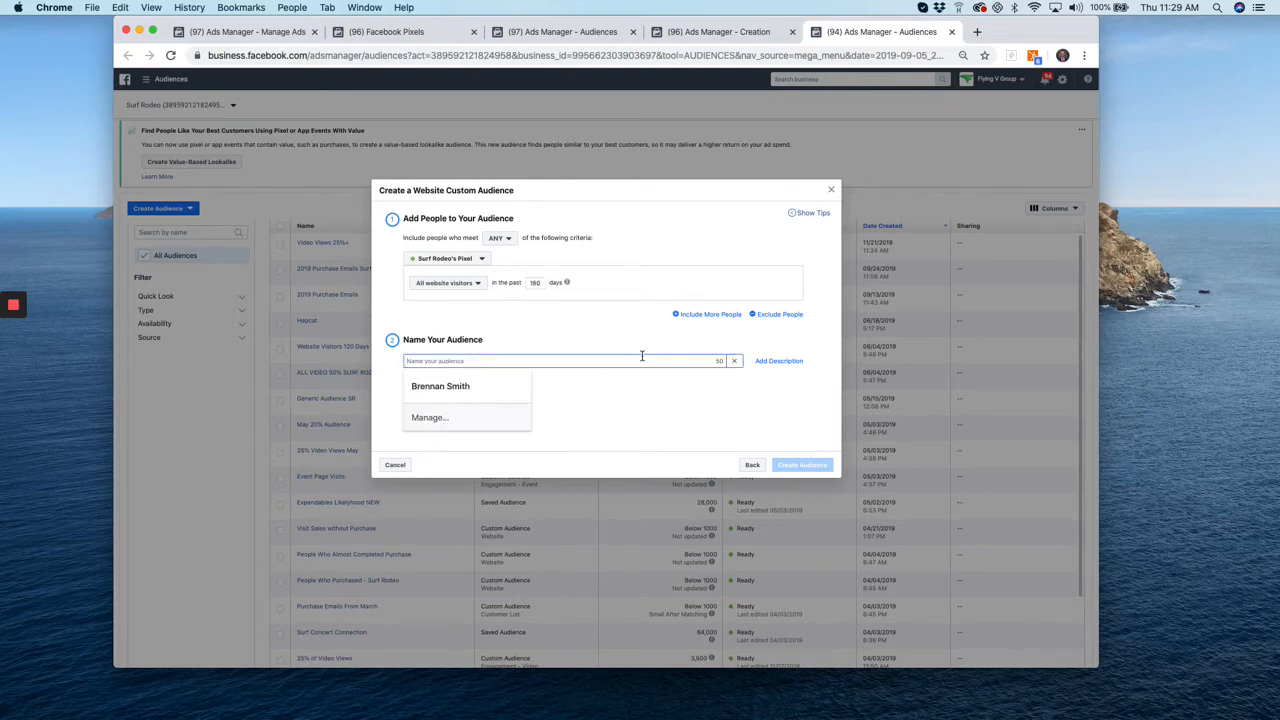
type("Surf Rodeo Visitors")
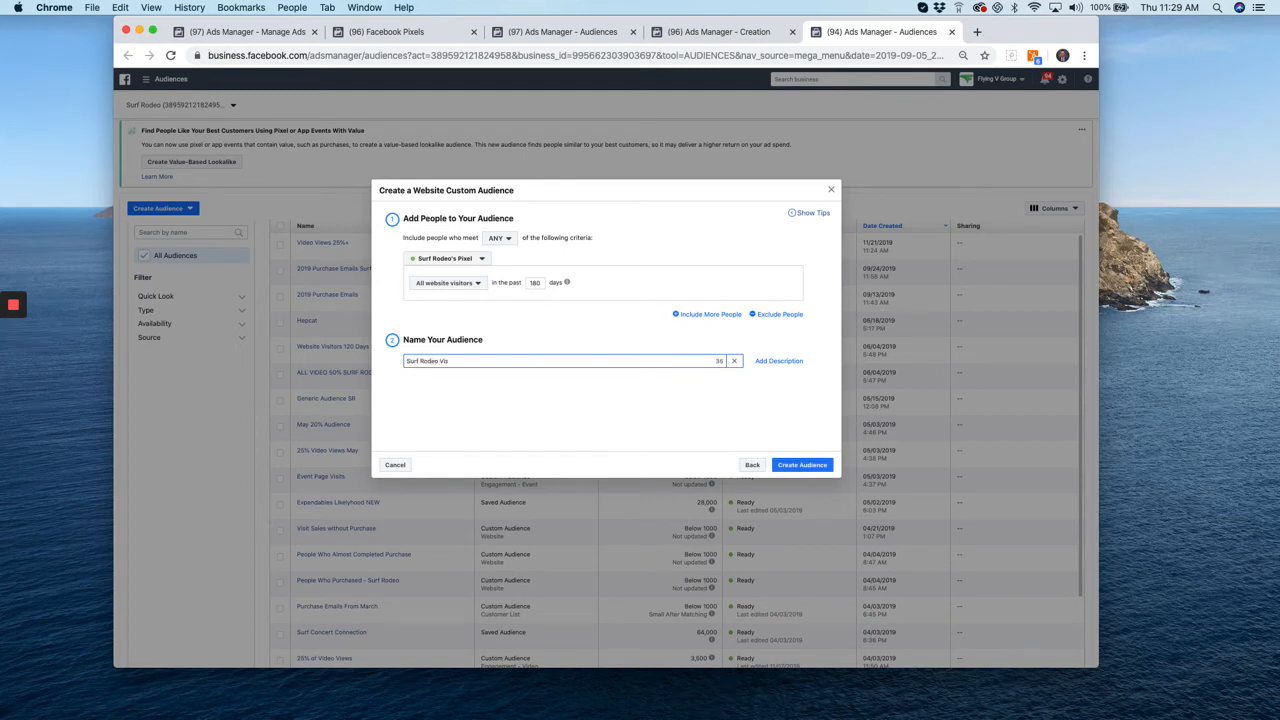
left_click(806, 467)
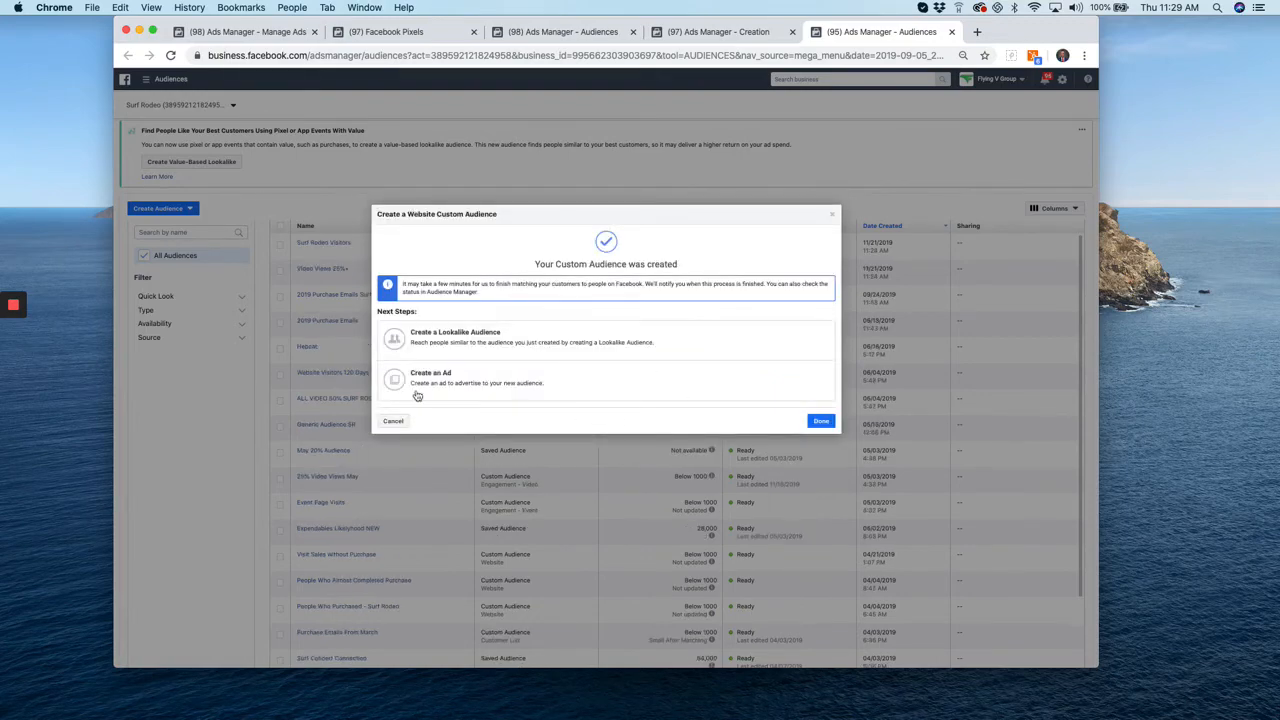
left_click(391, 420)
- Start a new custom audience with Events as its source and choose Surf Rodeo as its page
left_click(167, 208)
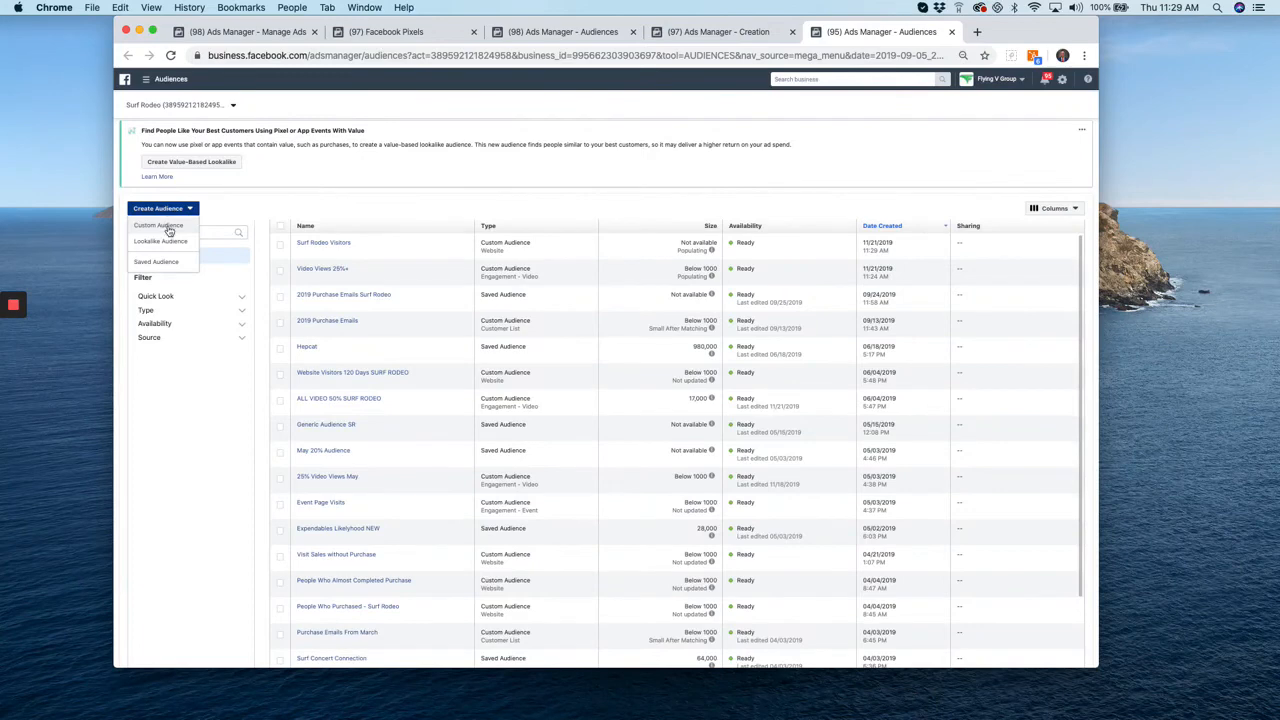
left_click(168, 231)
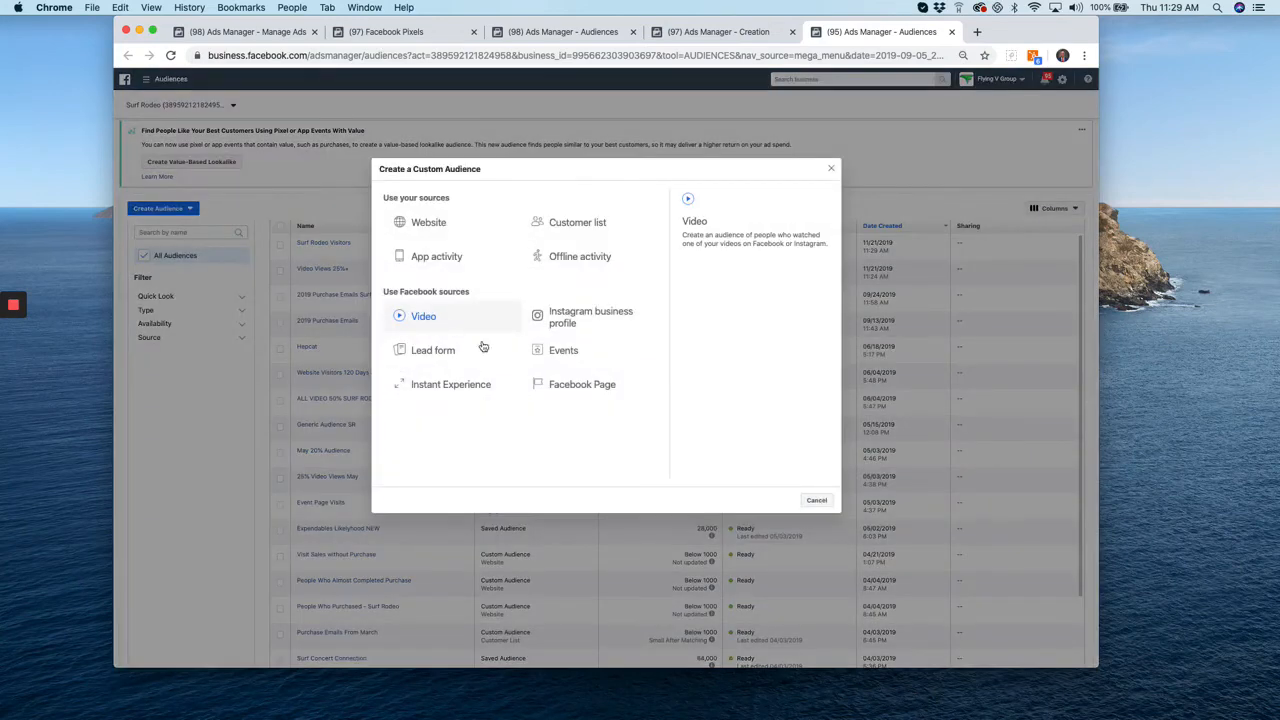
left_click(565, 351)
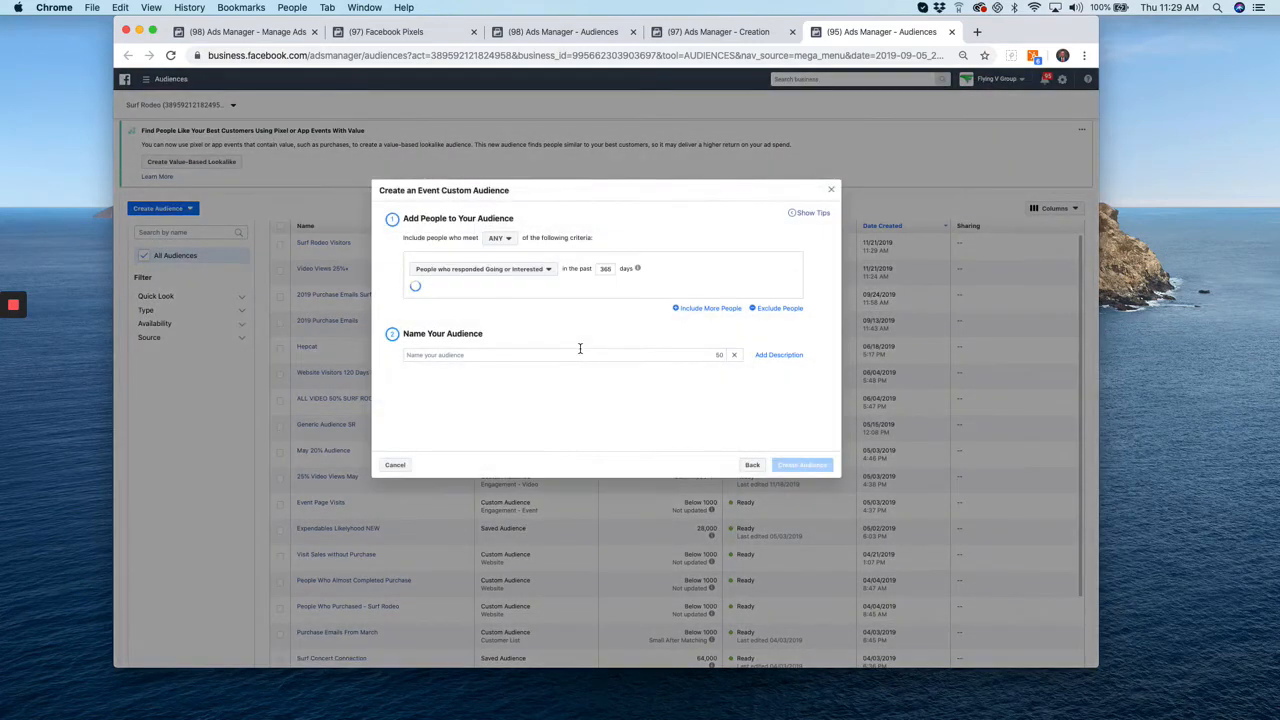
left_click(514, 290)
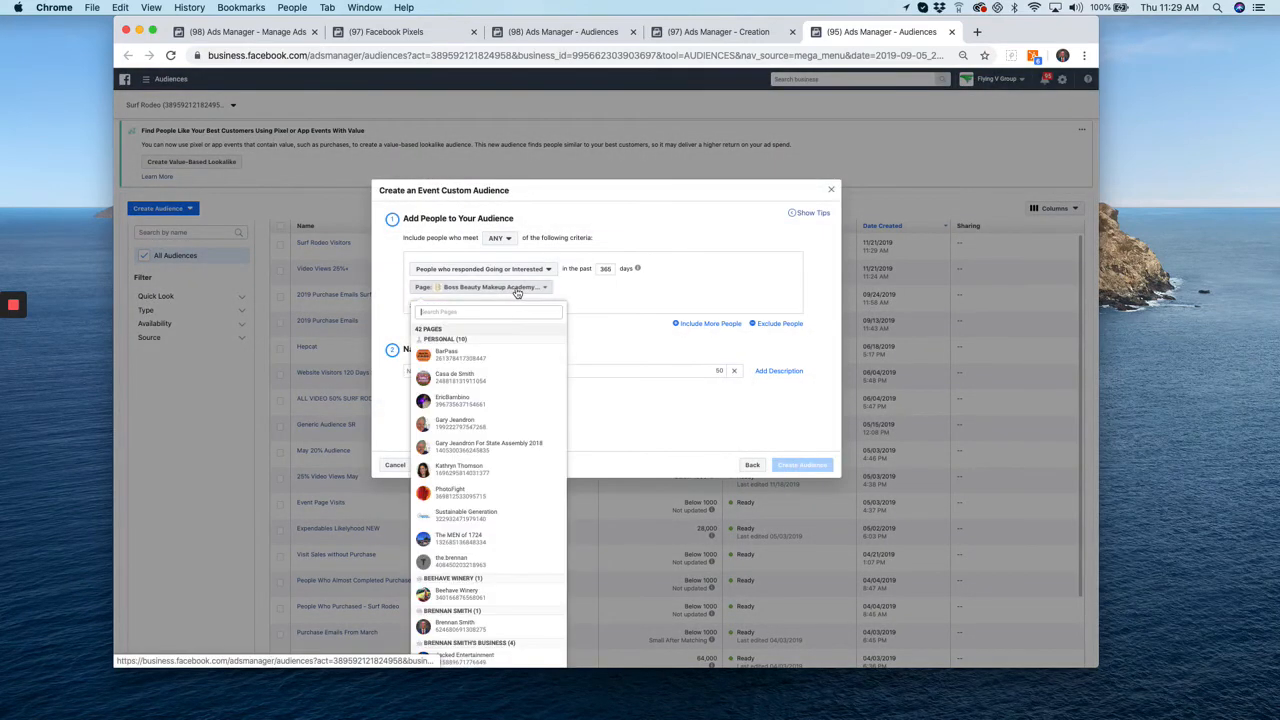
type("surf")
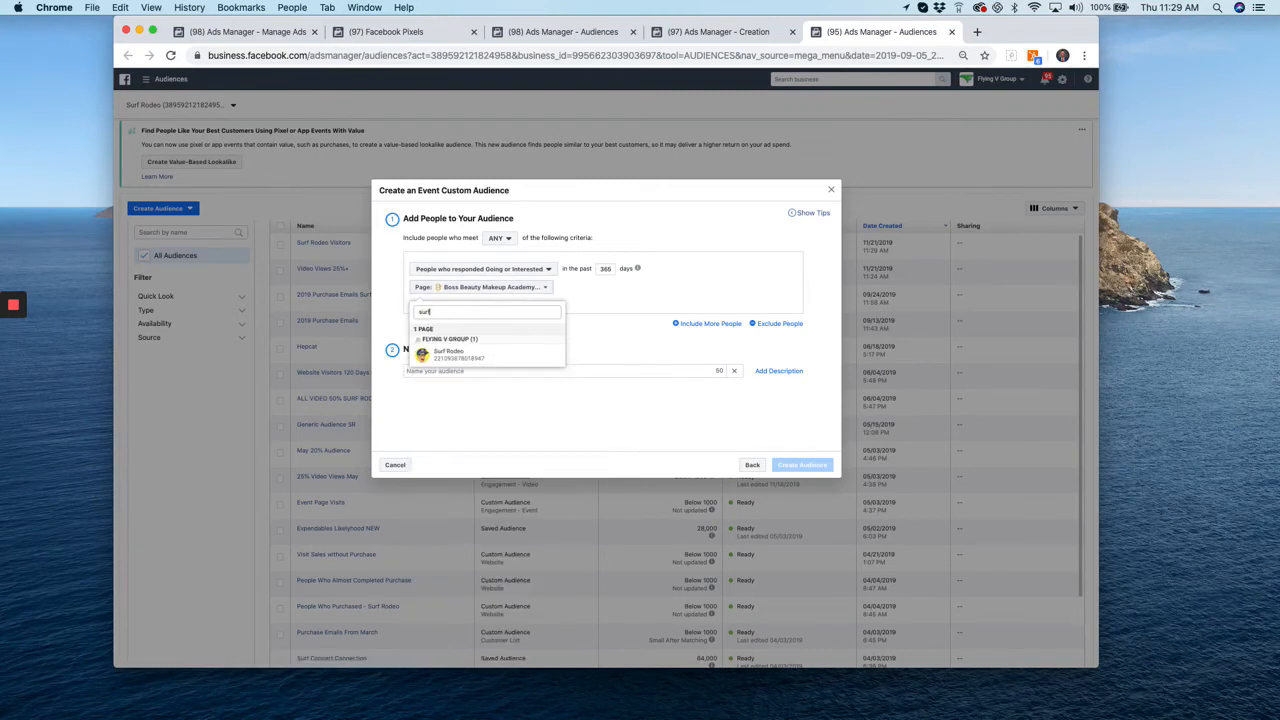
left_click(452, 356)
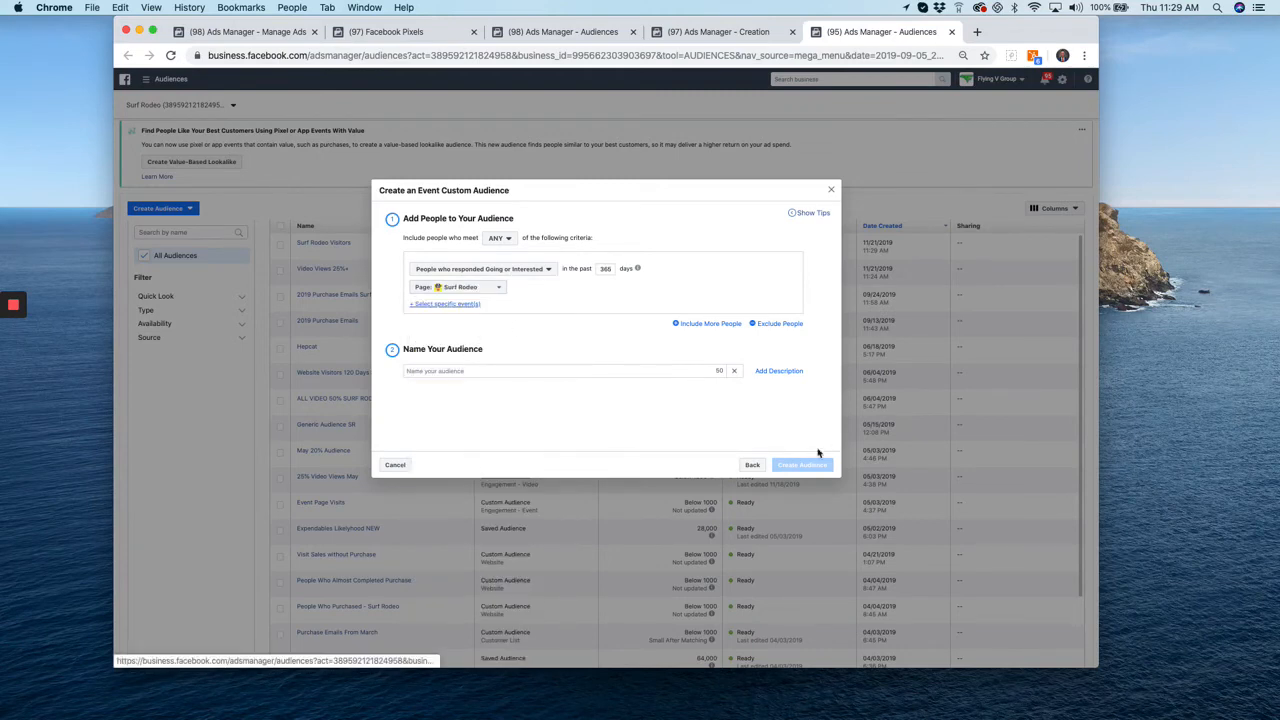
- Limit the event audience to people who responded to the specific event "Surf Rodeo 2019"
left_click(436, 303)
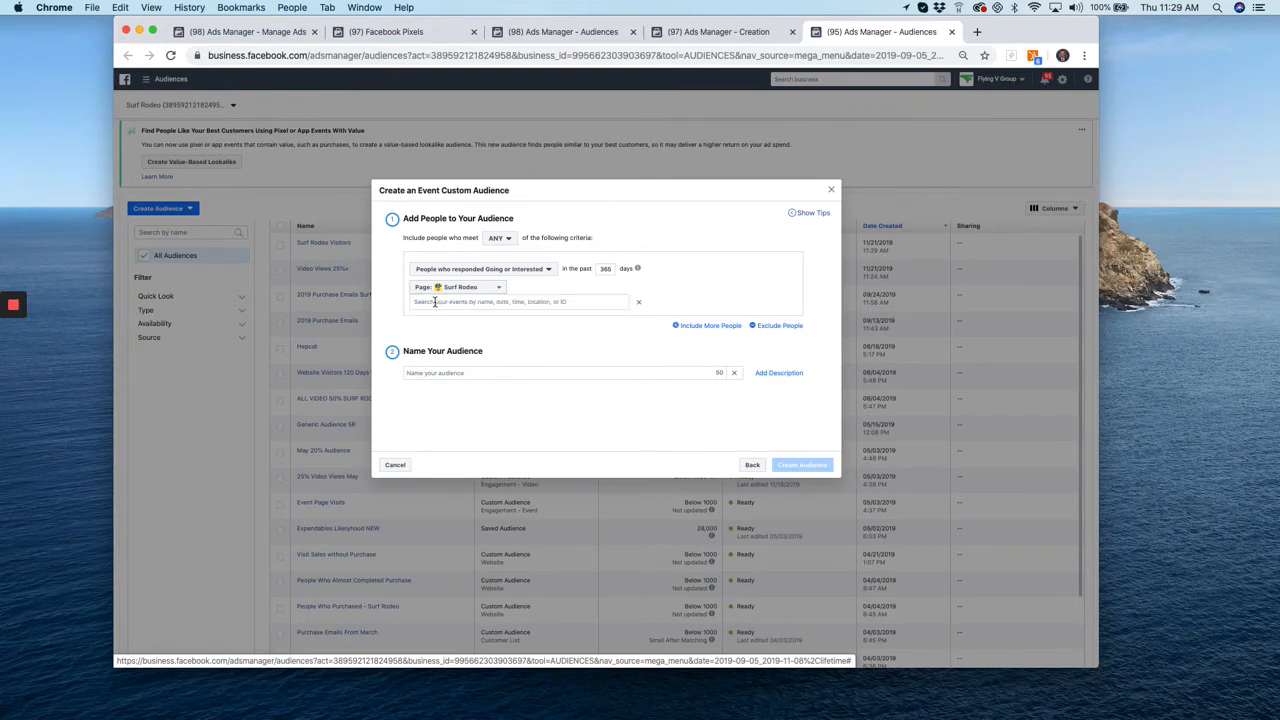
type("surf")
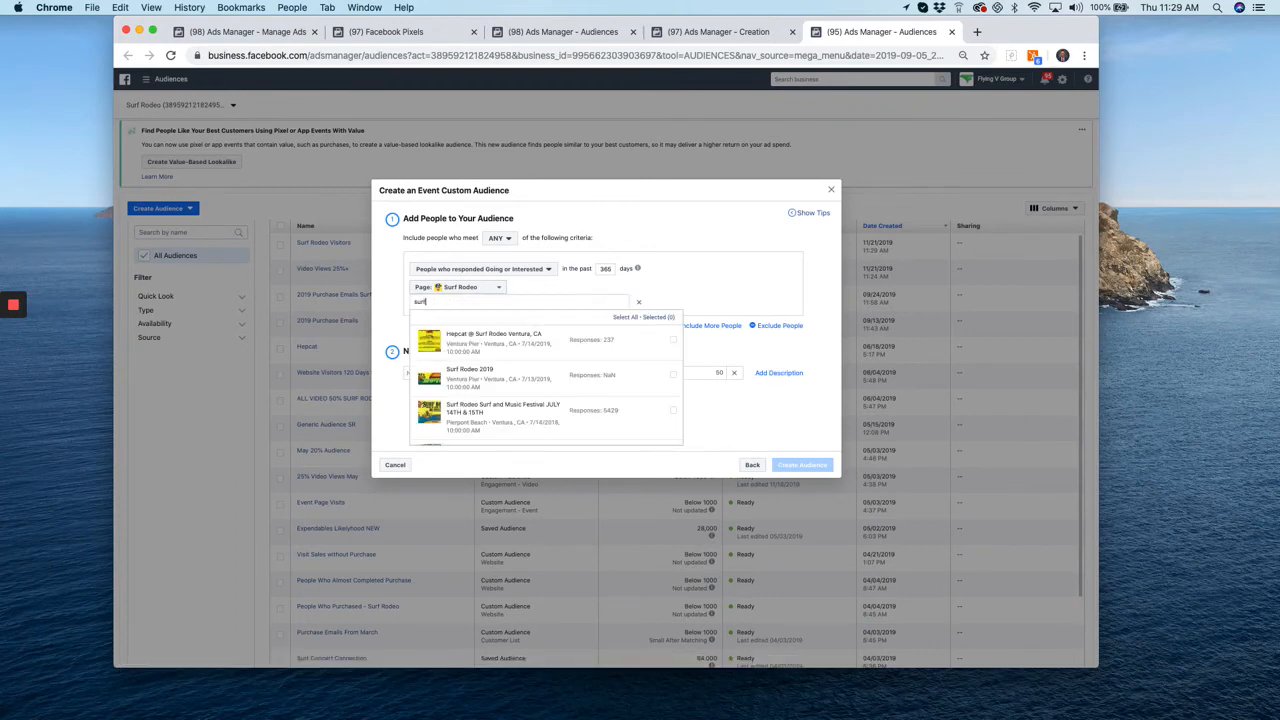
left_click(459, 384)
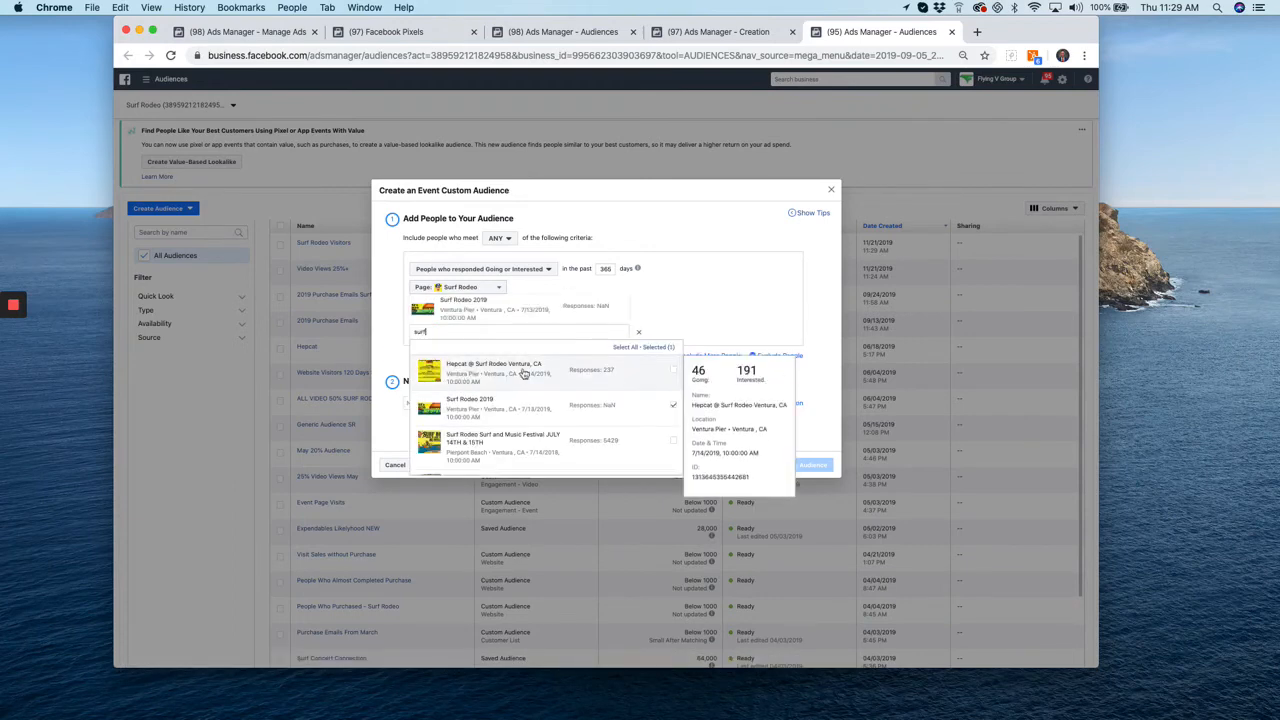
left_click(762, 318)
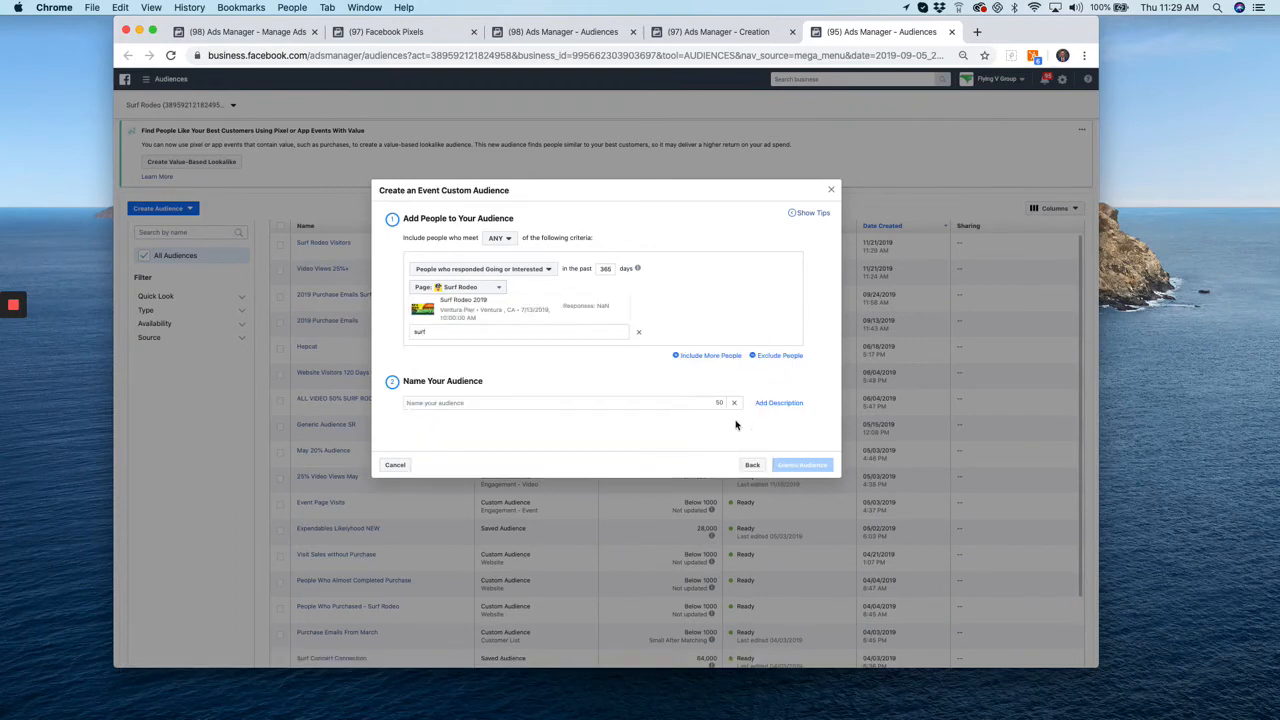
- Clear the event search text, name the event audience "event interest", create it and dismiss the next-step options
double_click(573, 332)
key("BackSpace")
left_click(748, 323)
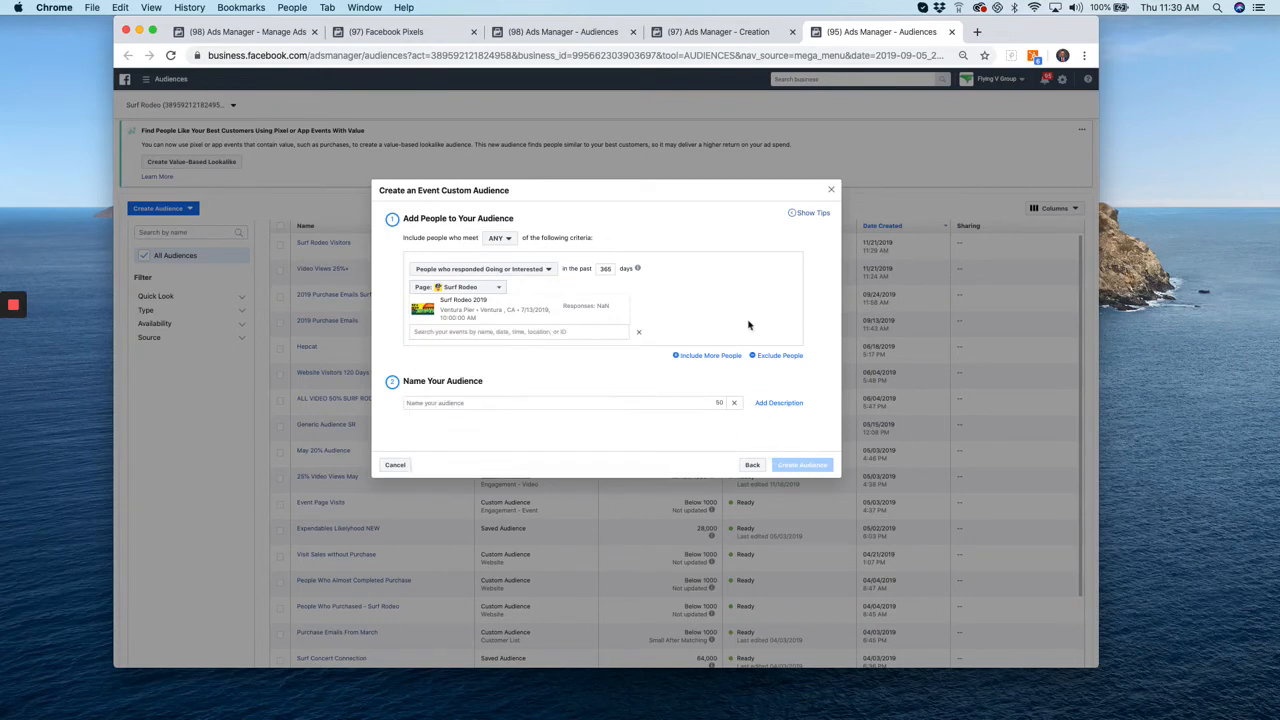
left_click(518, 405)
type("event interest")
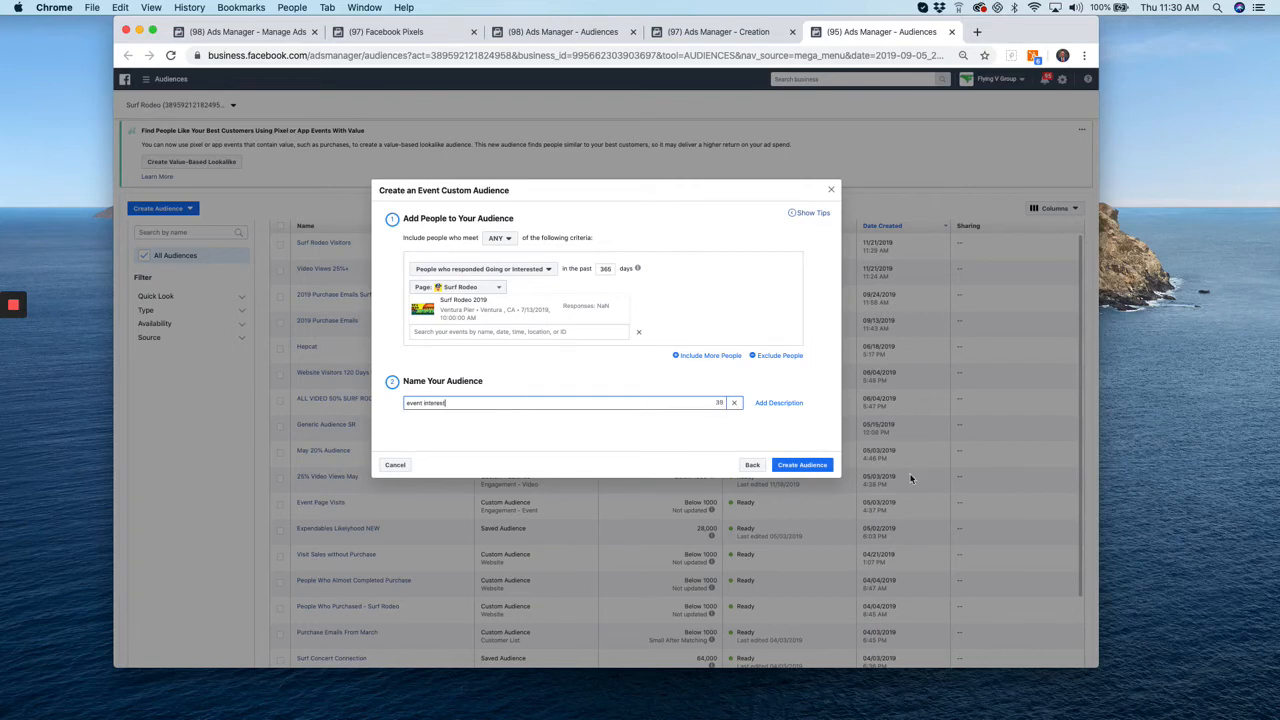
left_click(810, 466)
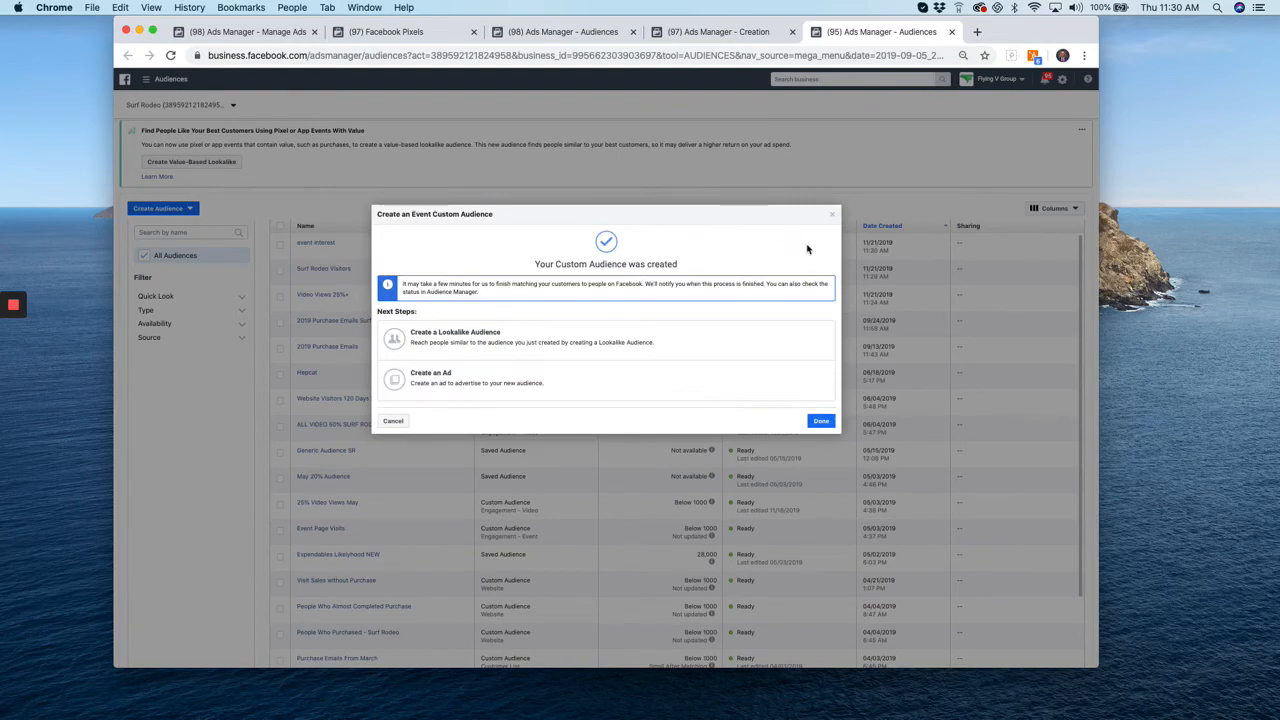
left_click(833, 214)
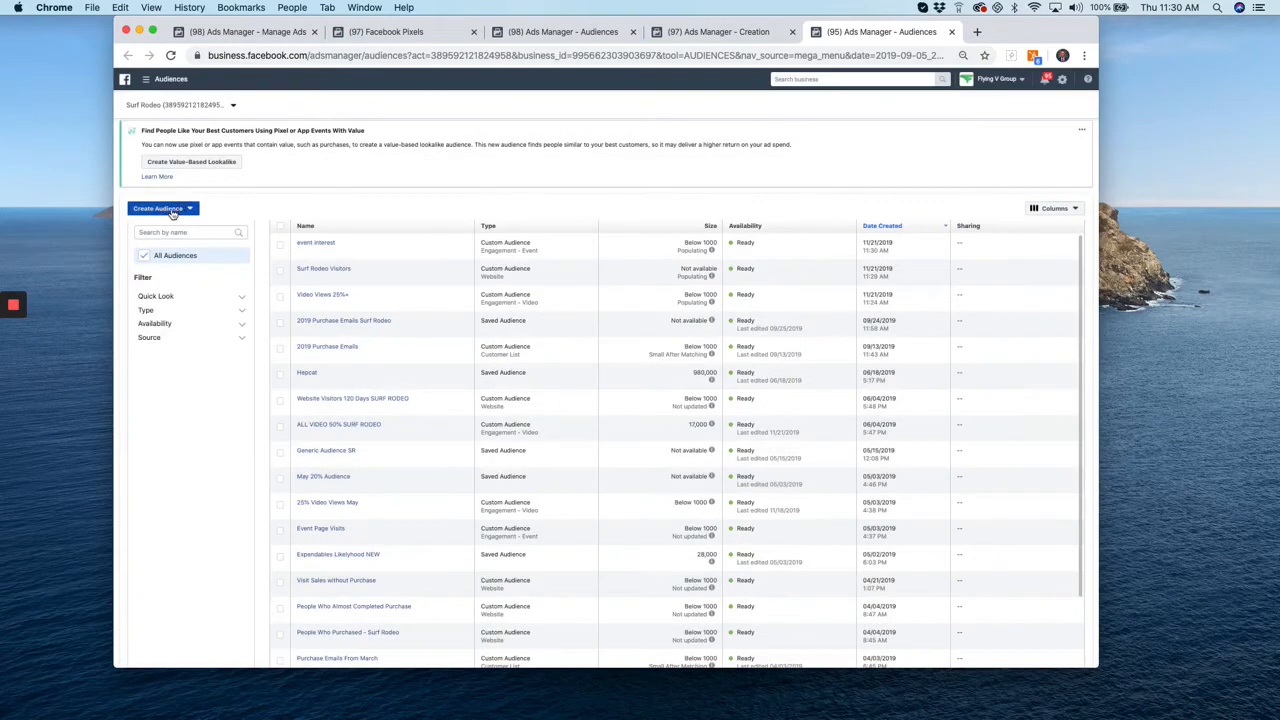
left_click(171, 208)
left_click(171, 227)
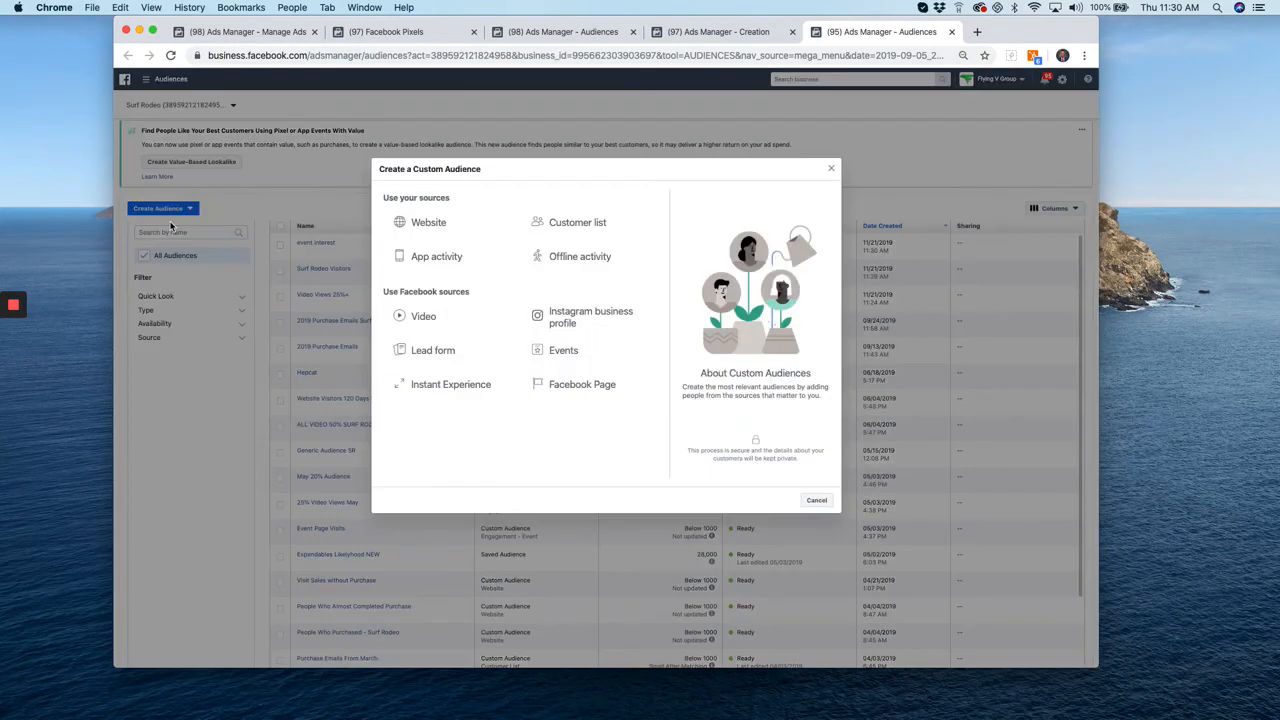
left_click(443, 229)
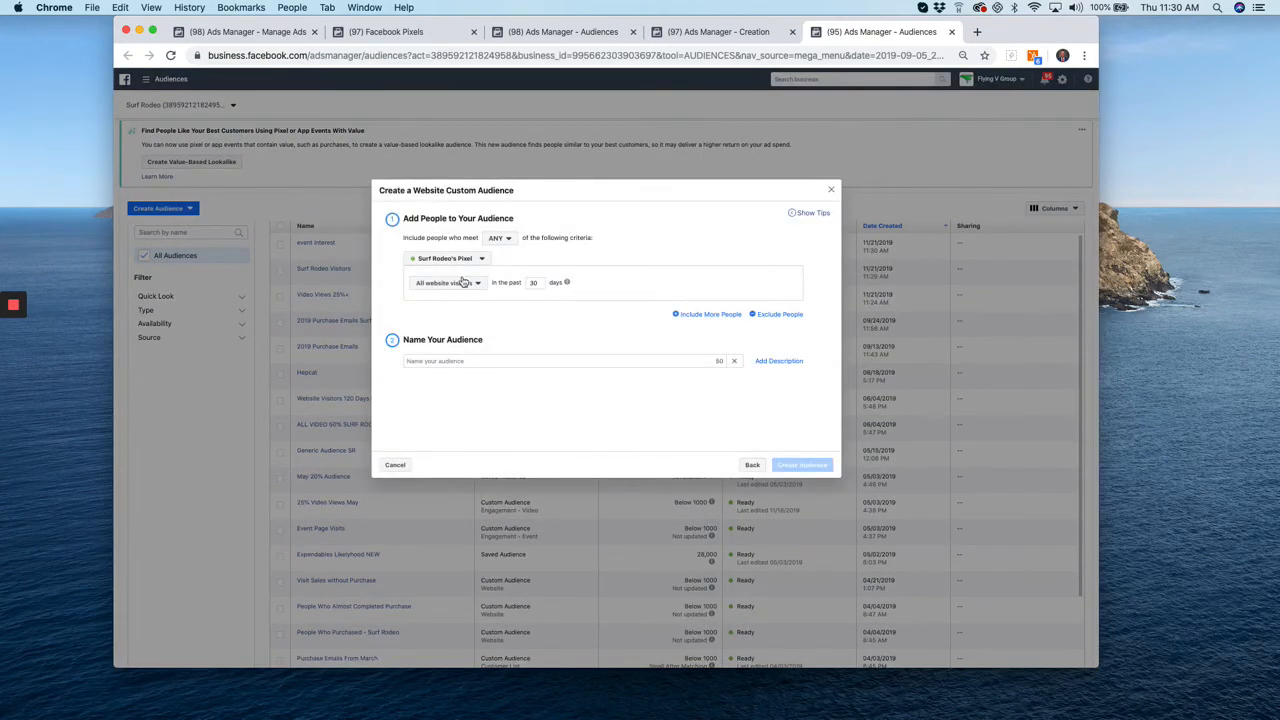
left_click(463, 283)
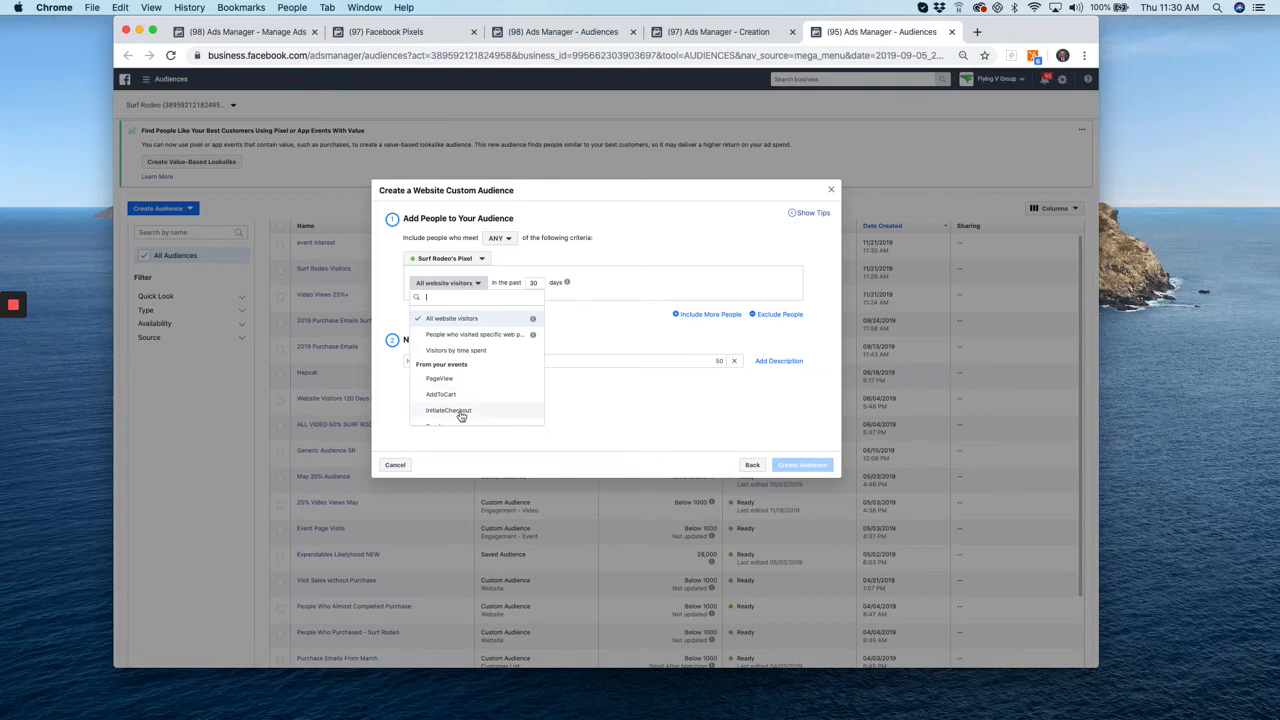
scroll(461, 415, "down", 1)
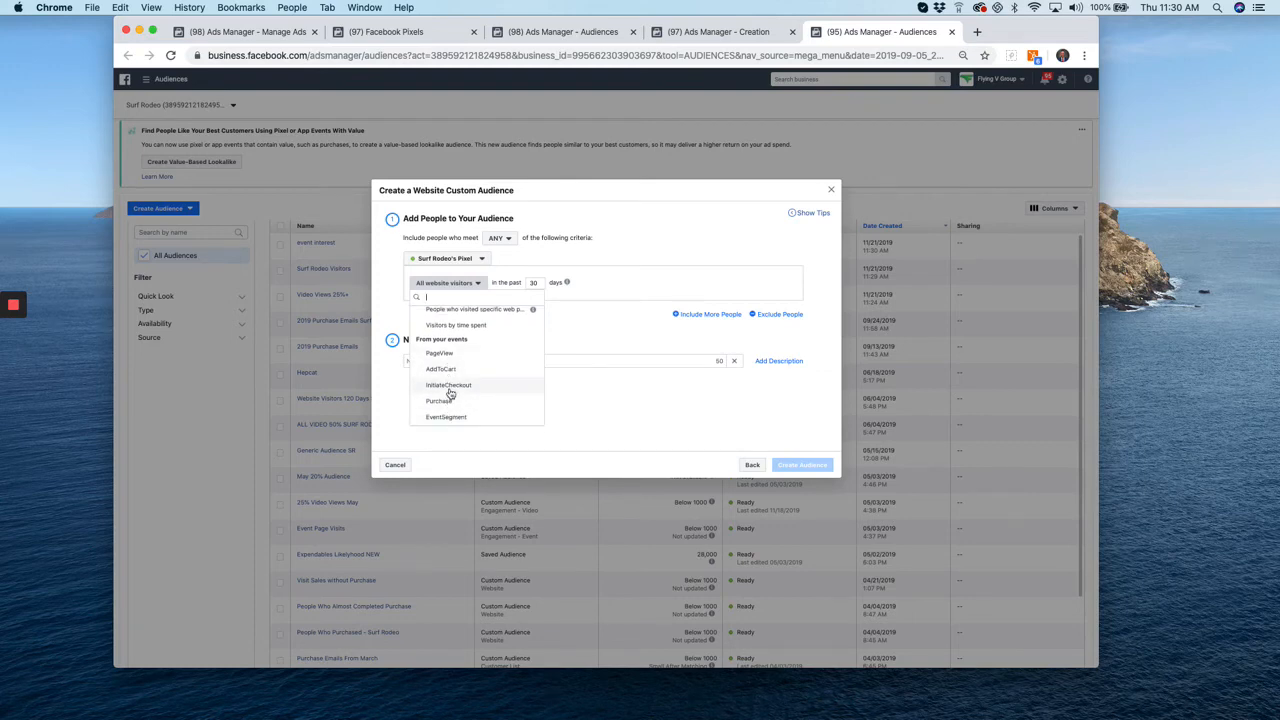
left_click(445, 353)
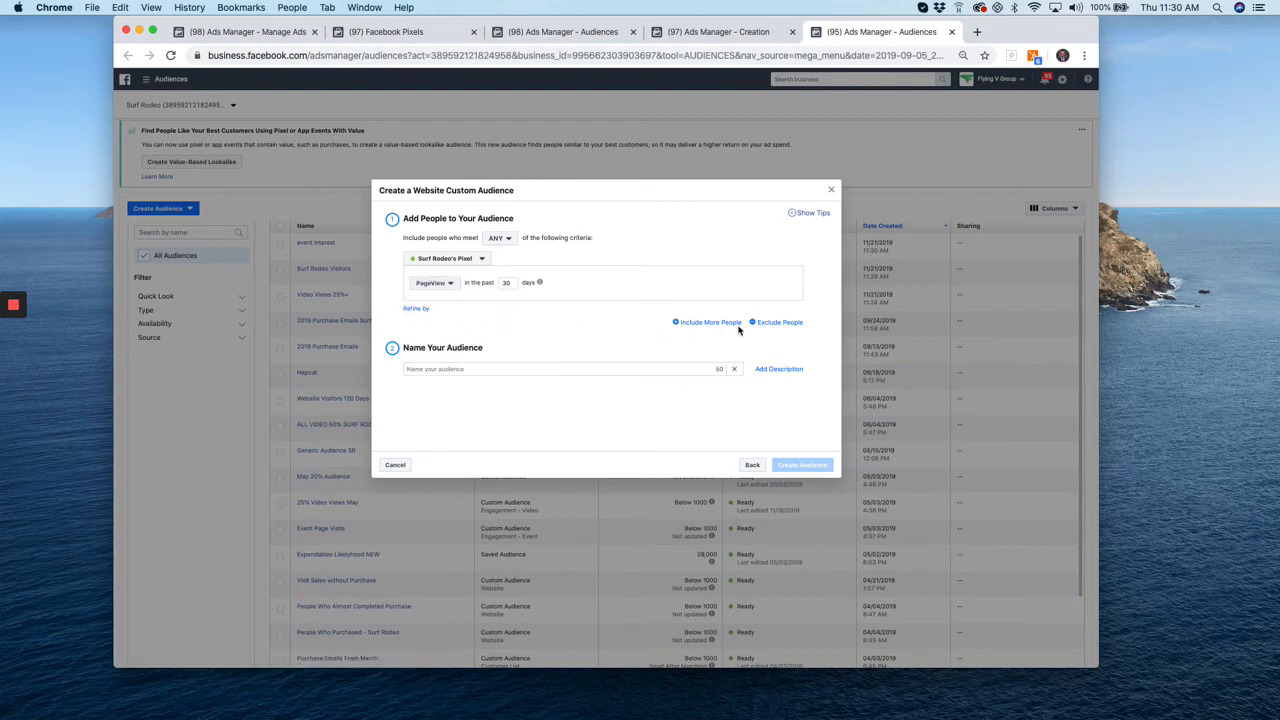
- Include two more groups in the website audience, based on the AddToCart and InitiateCheckout events
left_click(696, 322)
left_click(445, 361)
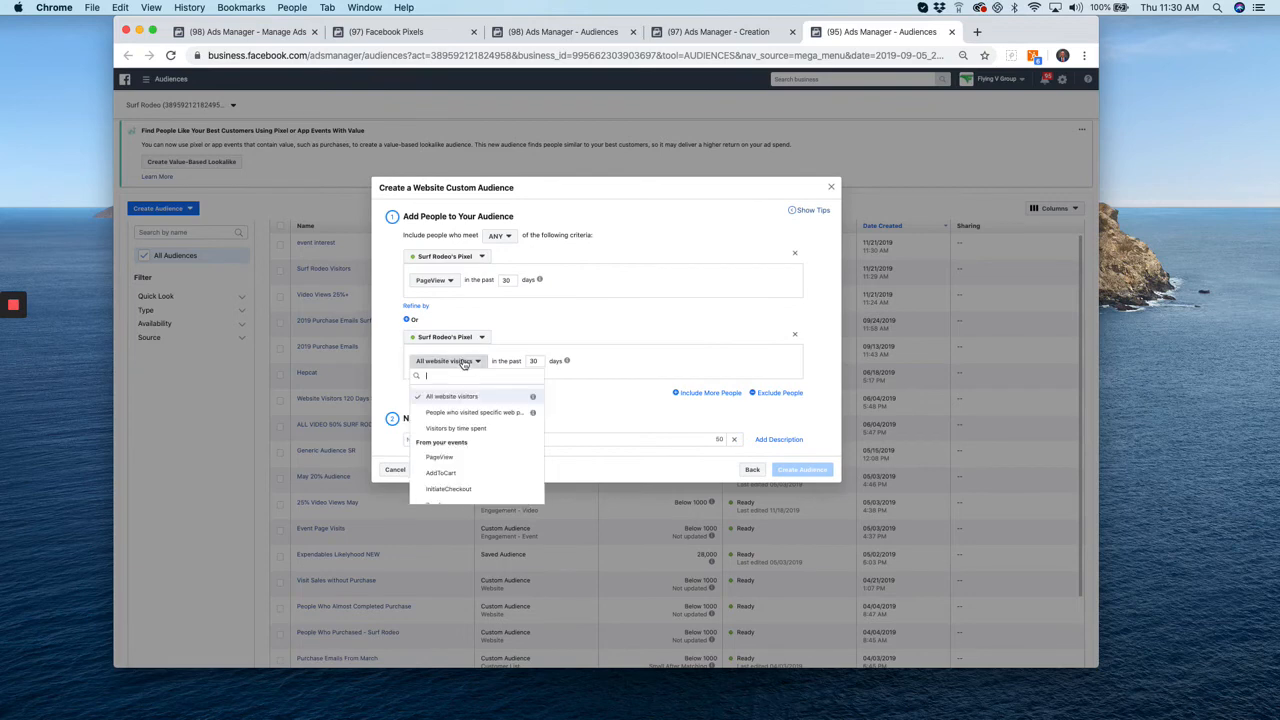
left_click(447, 476)
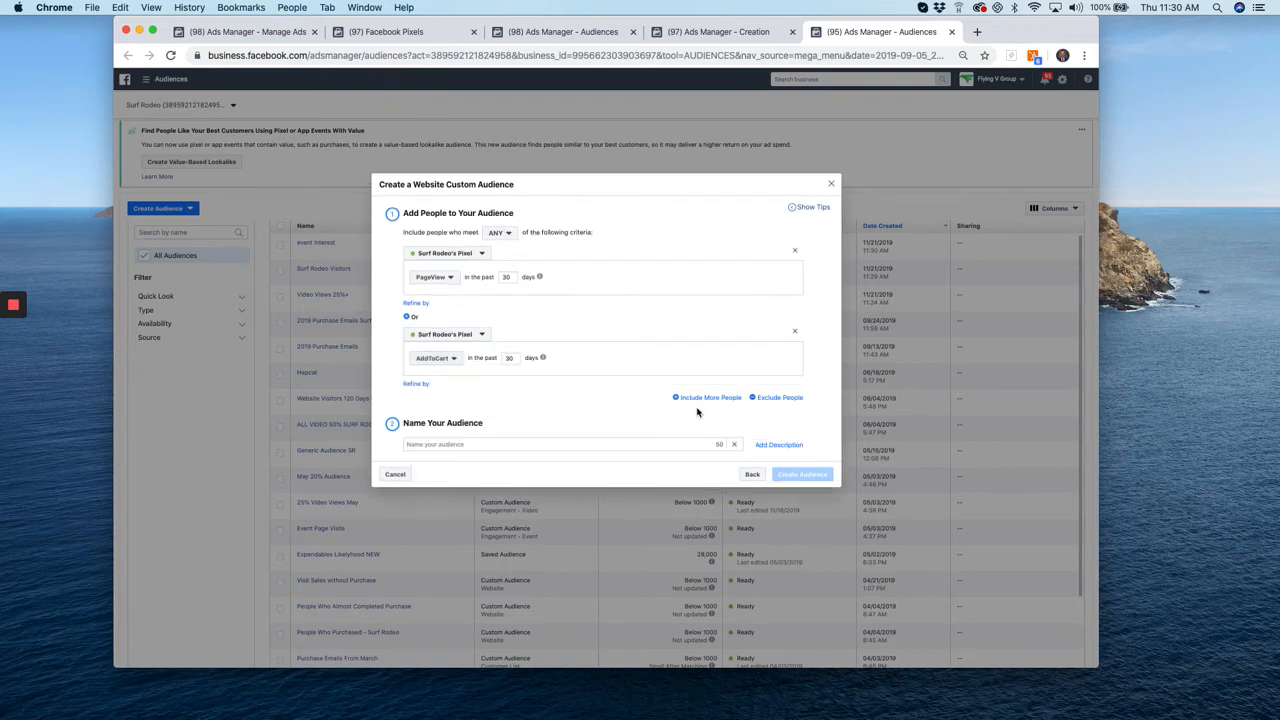
left_click(712, 396)
left_click(477, 411)
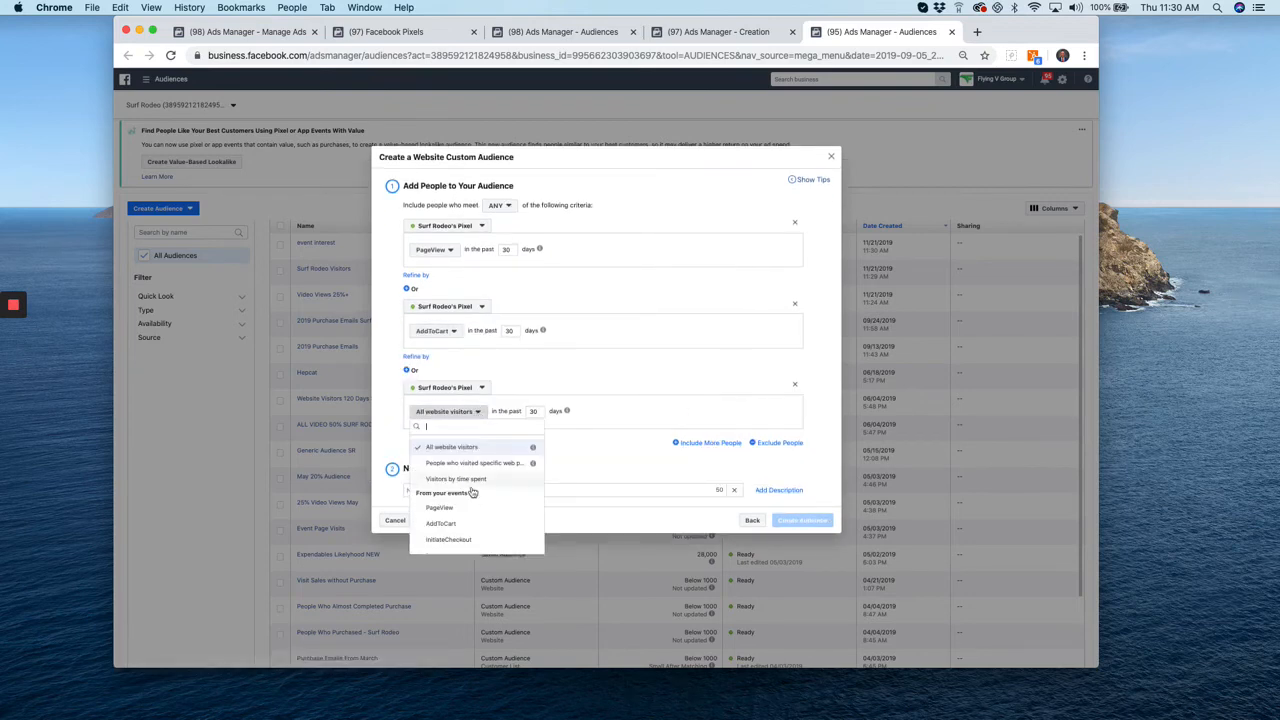
scroll(470, 500, "down", 2)
left_click(466, 517)
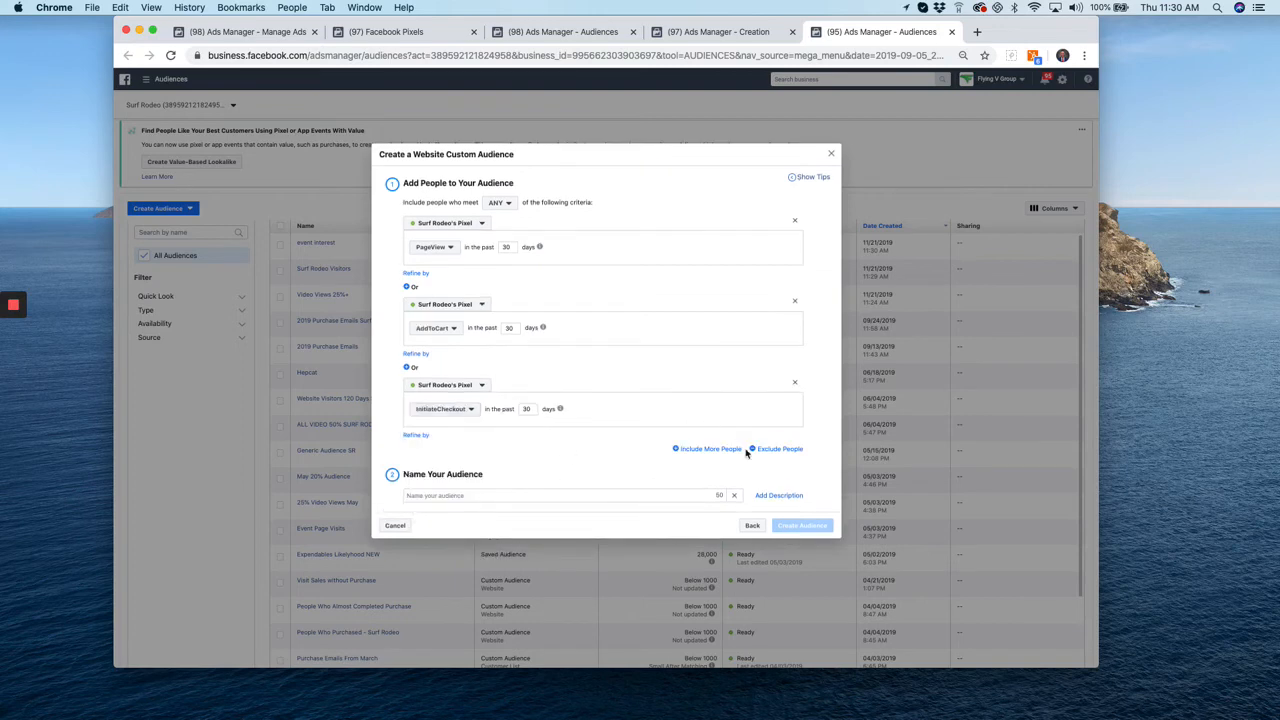
- Exclude people who triggered the Purchase event from the website audience
left_click(787, 451)
left_click(478, 472)
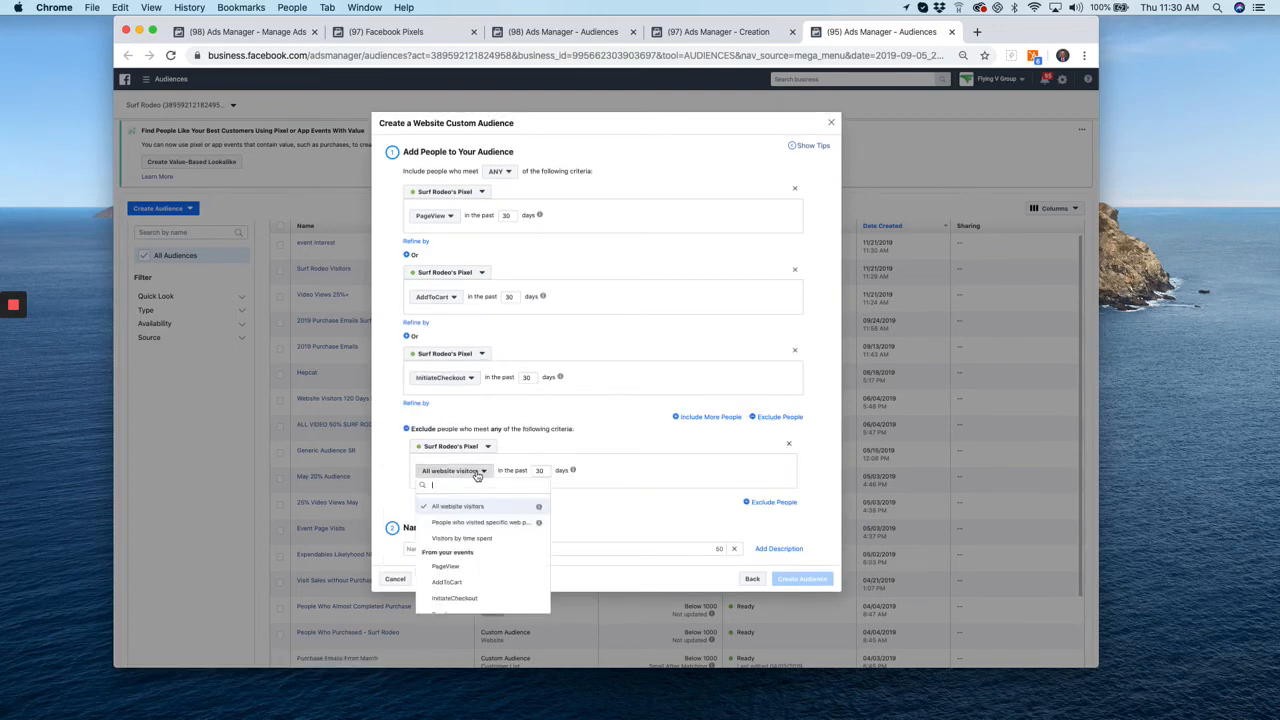
scroll(468, 570, "down", 1)
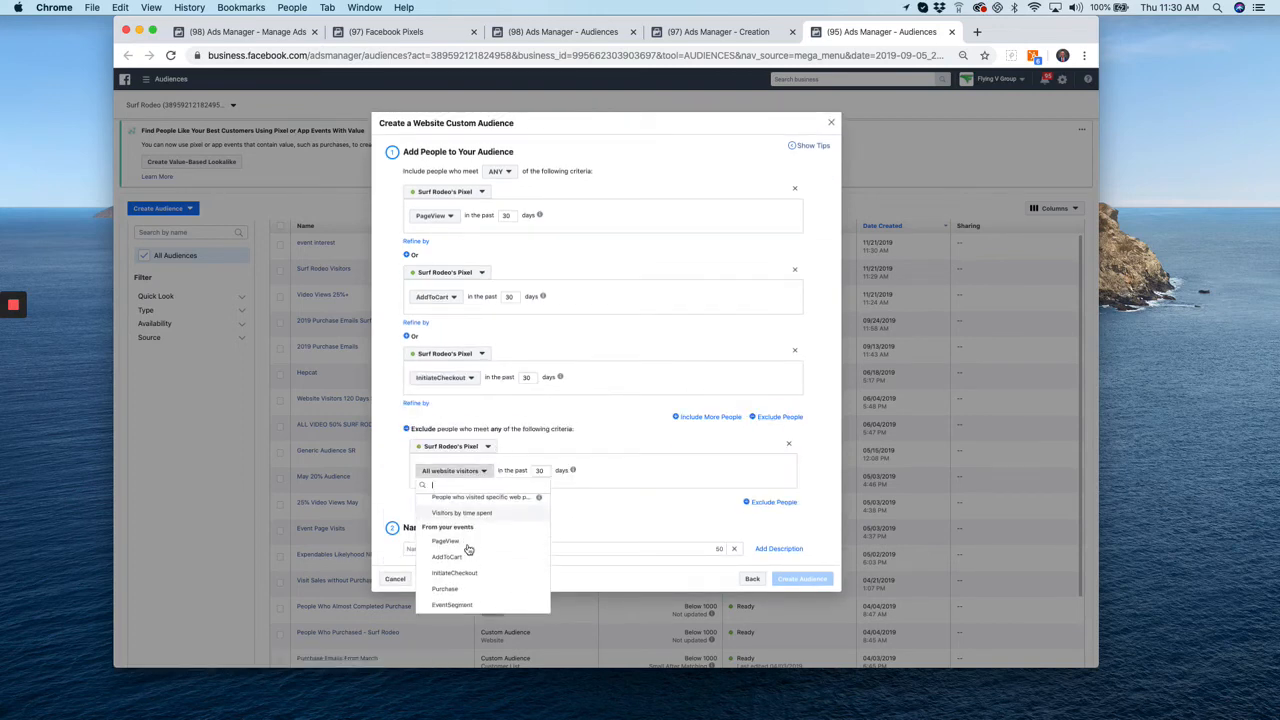
left_click(445, 590)
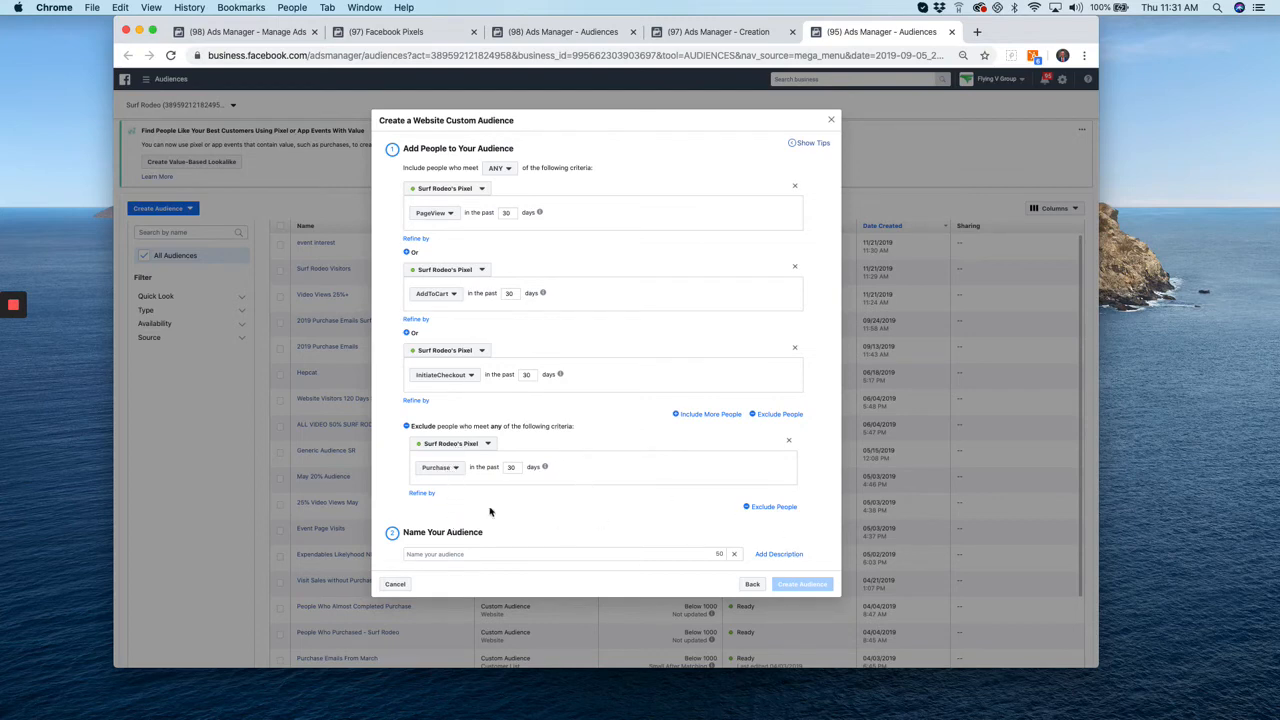
- Create the website audience under the name "Surf Rodeo Retargeting", look at the lookalike audience setup and cancel it
left_click(467, 556)
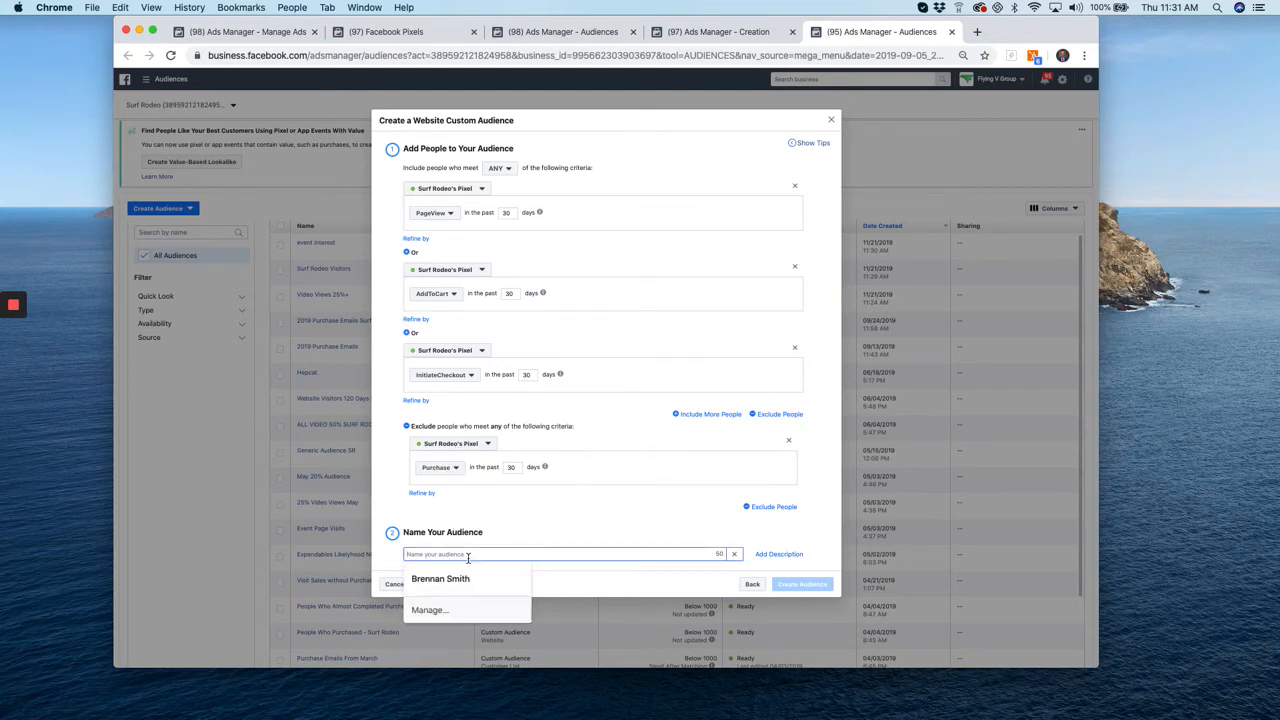
type("Surf Rodeo Retar")
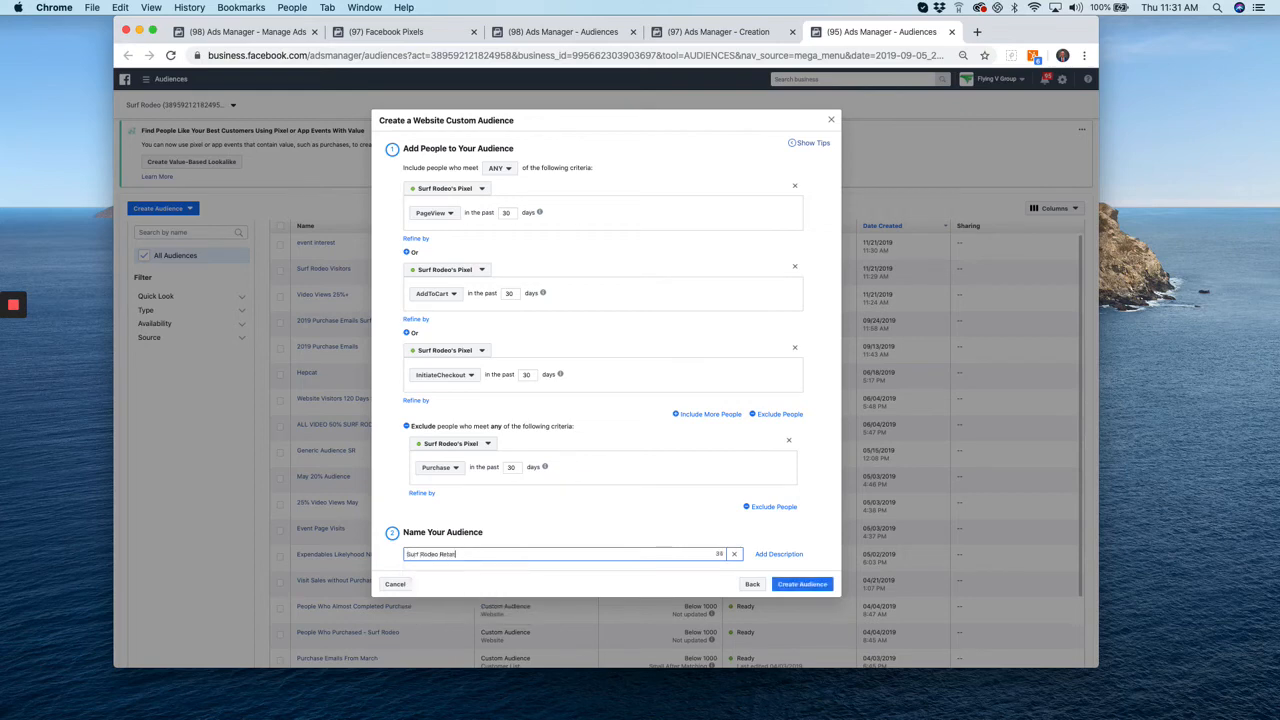
type("geting")
left_click(802, 584)
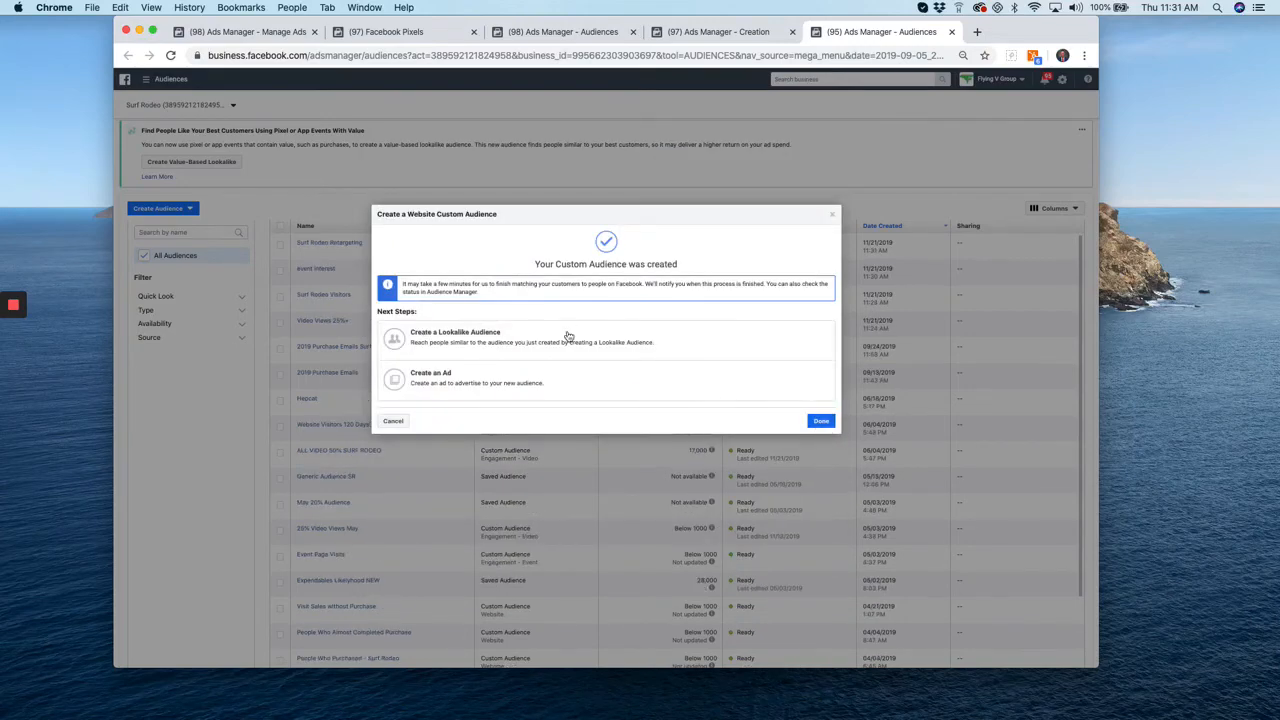
left_click(570, 336)
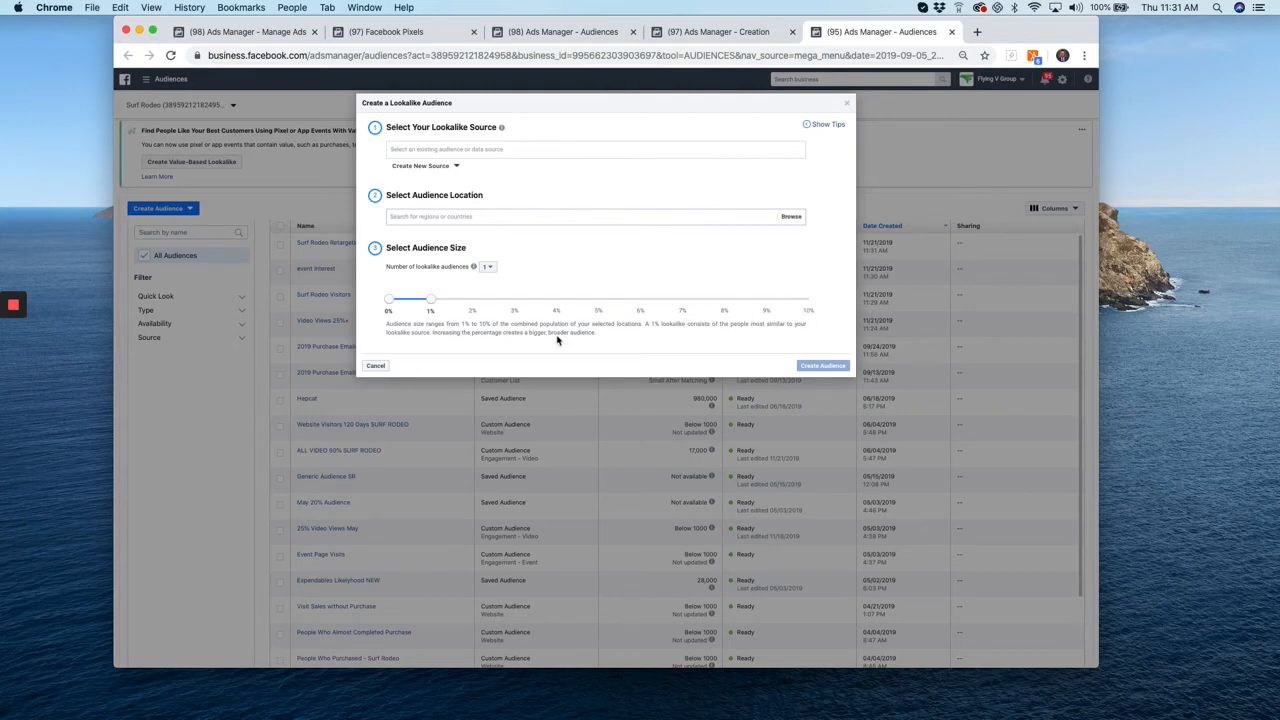
left_click(376, 366)
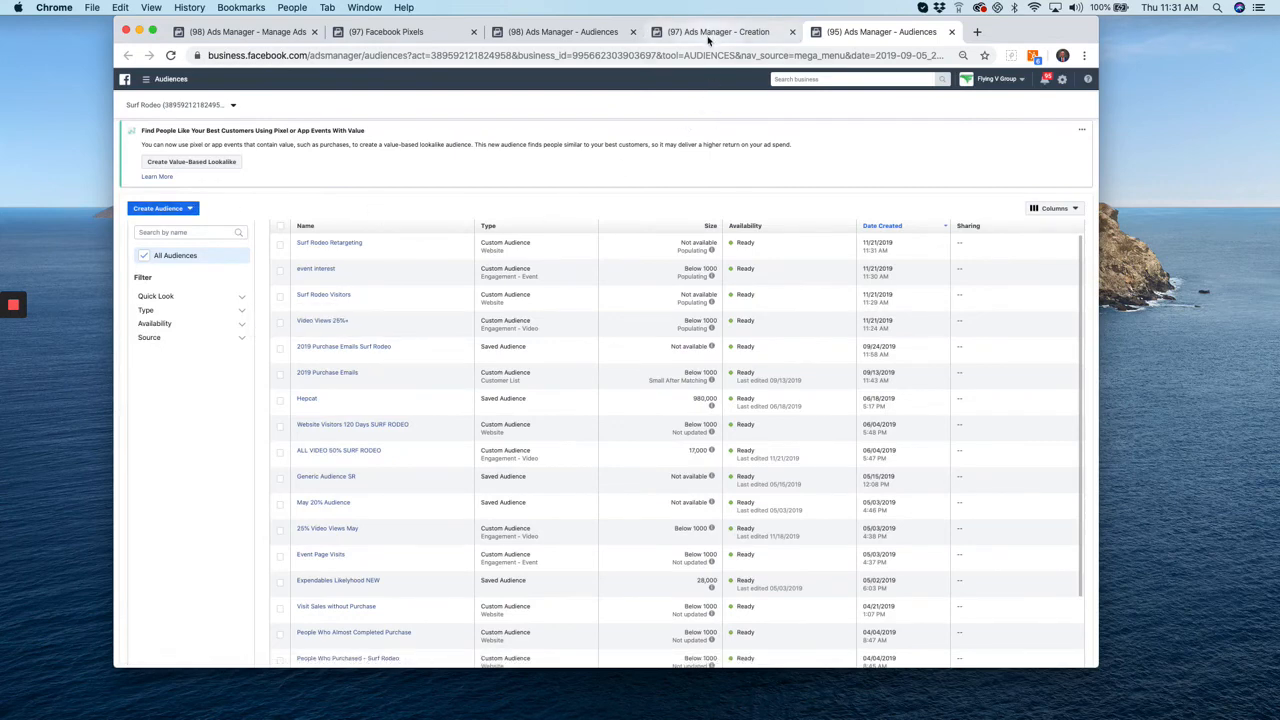
- Return to the open ad creation page and reload it to refresh the list of custom audiences
left_click(708, 33)
left_click(598, 451)
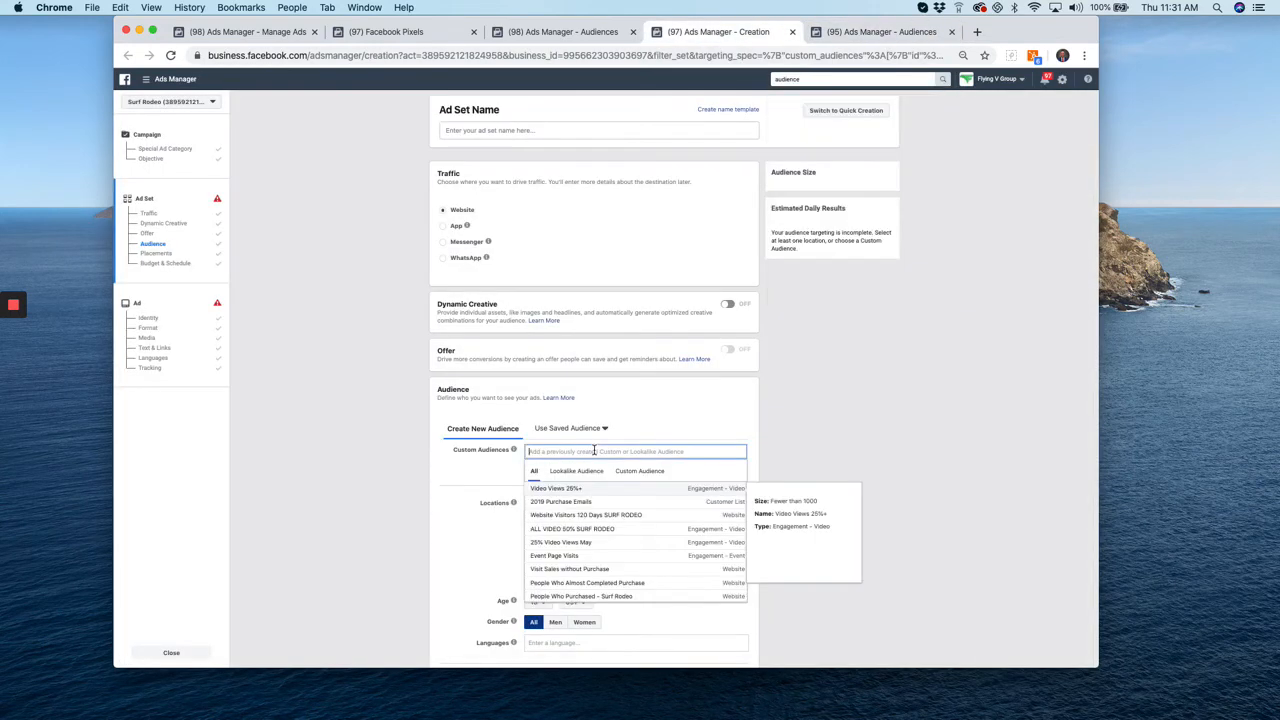
left_click(170, 55)
left_click(725, 248)
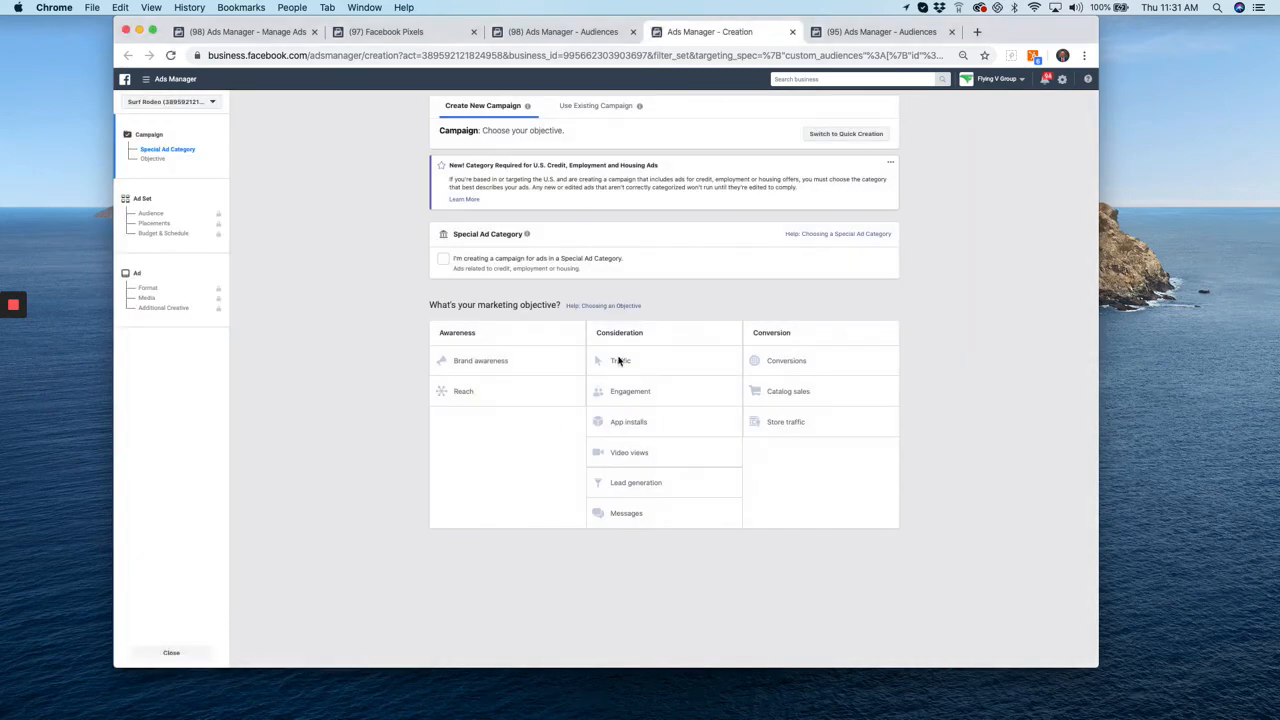
- Choose the Traffic objective, add "Final Call Retargeting" to the campaign name and continue to the ad set
left_click(642, 366)
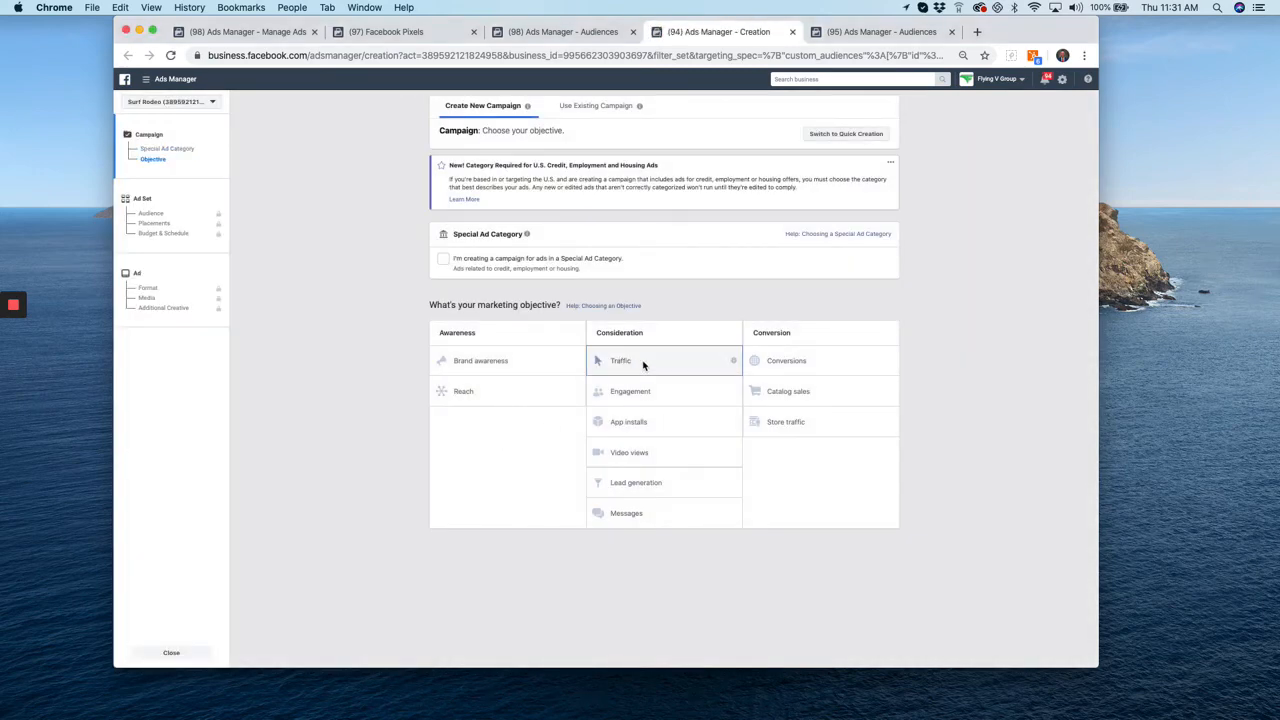
scroll(671, 624, "down", 3)
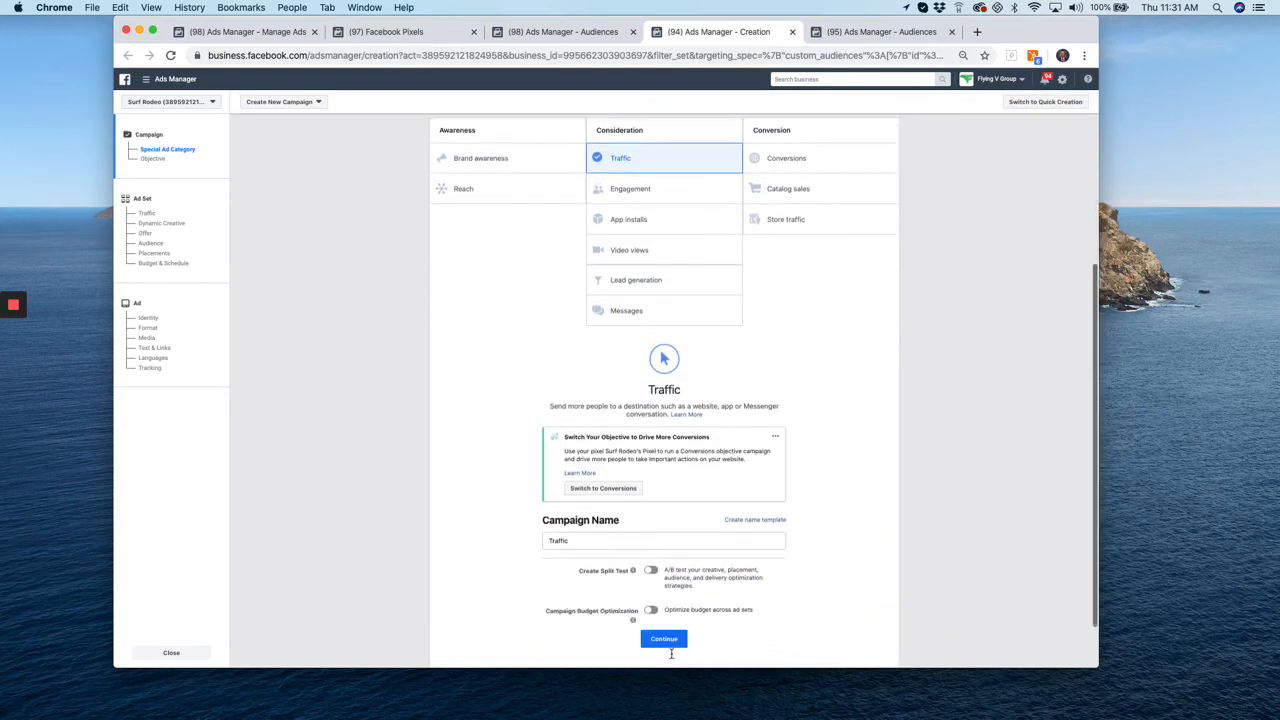
left_click(551, 492)
type("Final Call ")
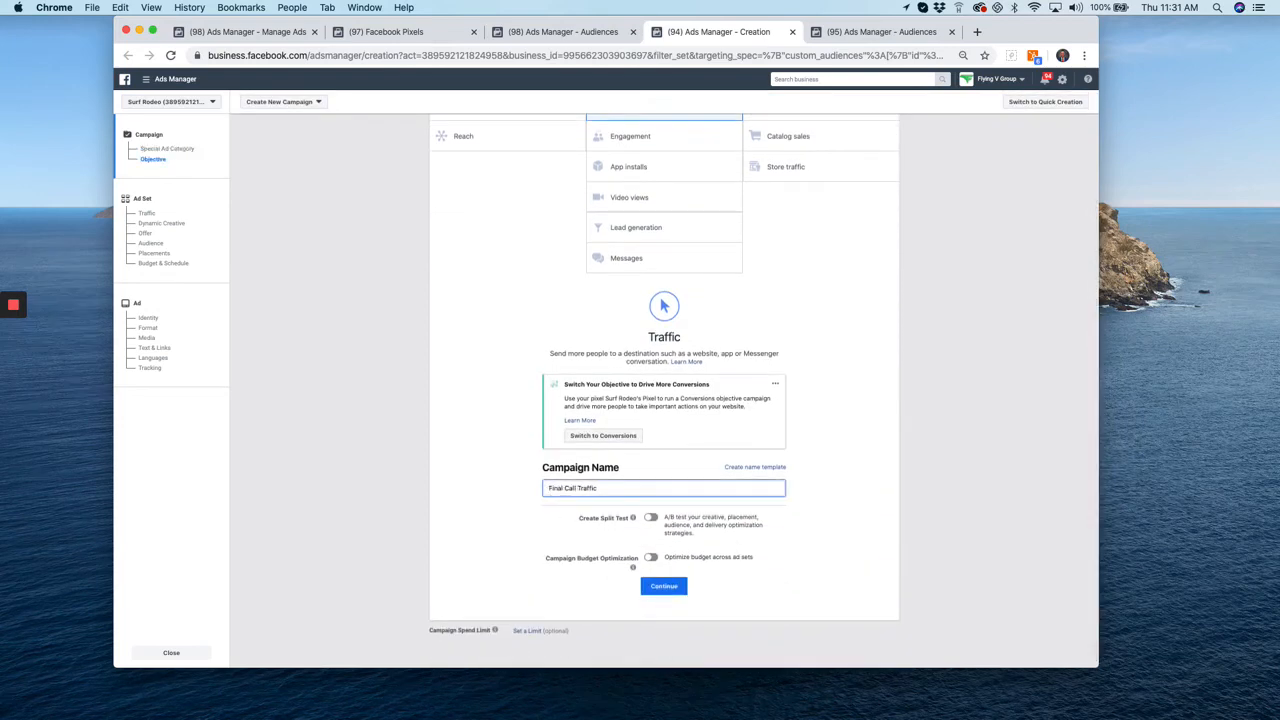
type("Retargeting")
left_click(661, 586)
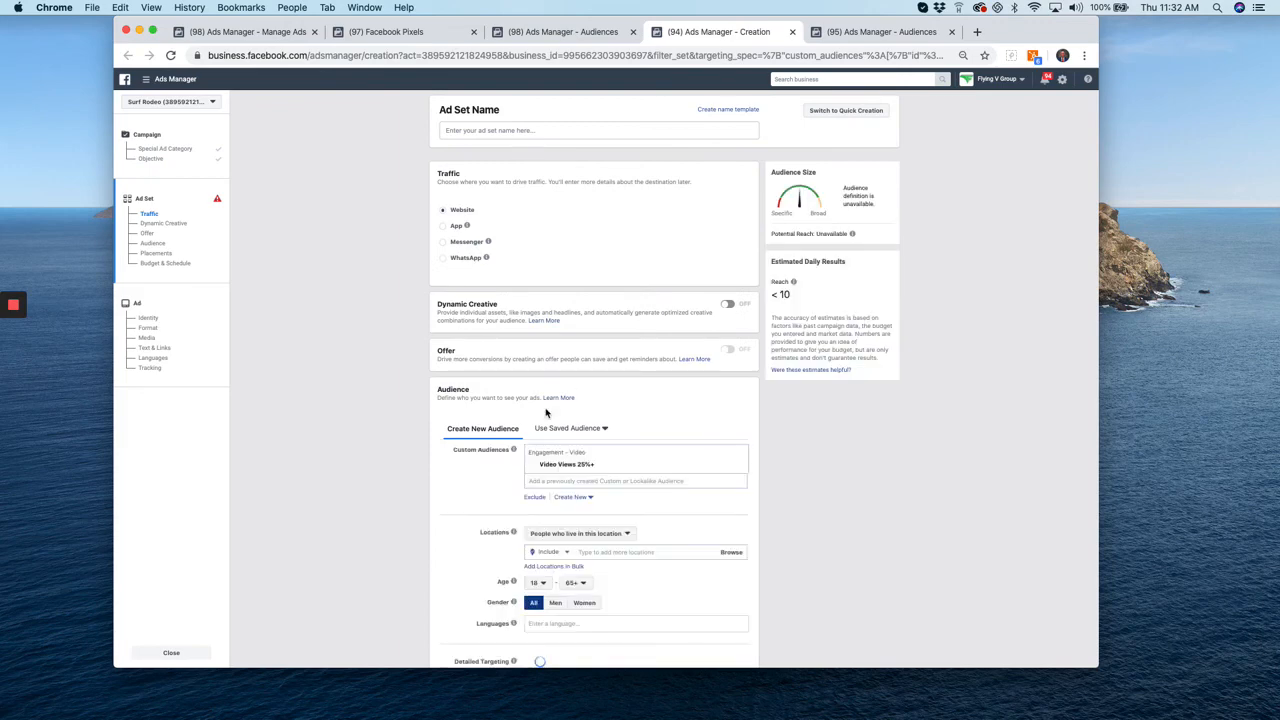
- Replace the Video Views 25%+ custom audience in the ad set with Surf Rodeo Retargeting
scroll(546, 412, "down", 2)
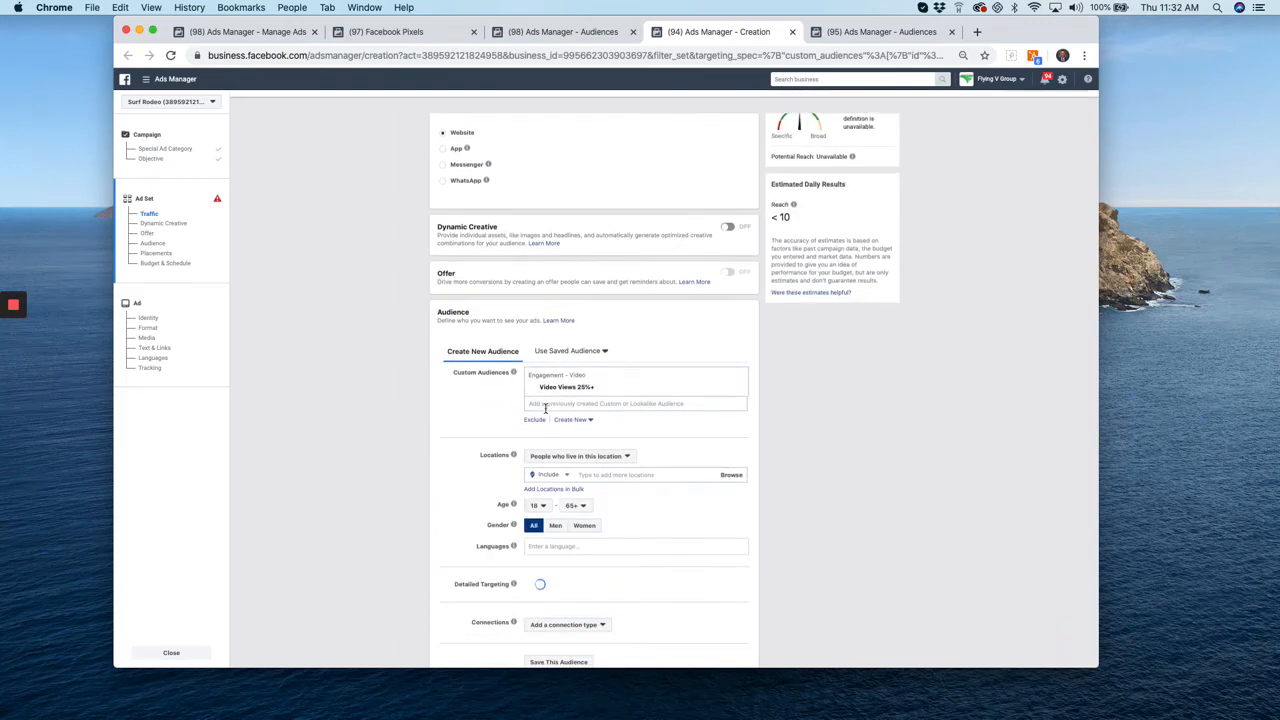
left_click(741, 390)
left_click(551, 373)
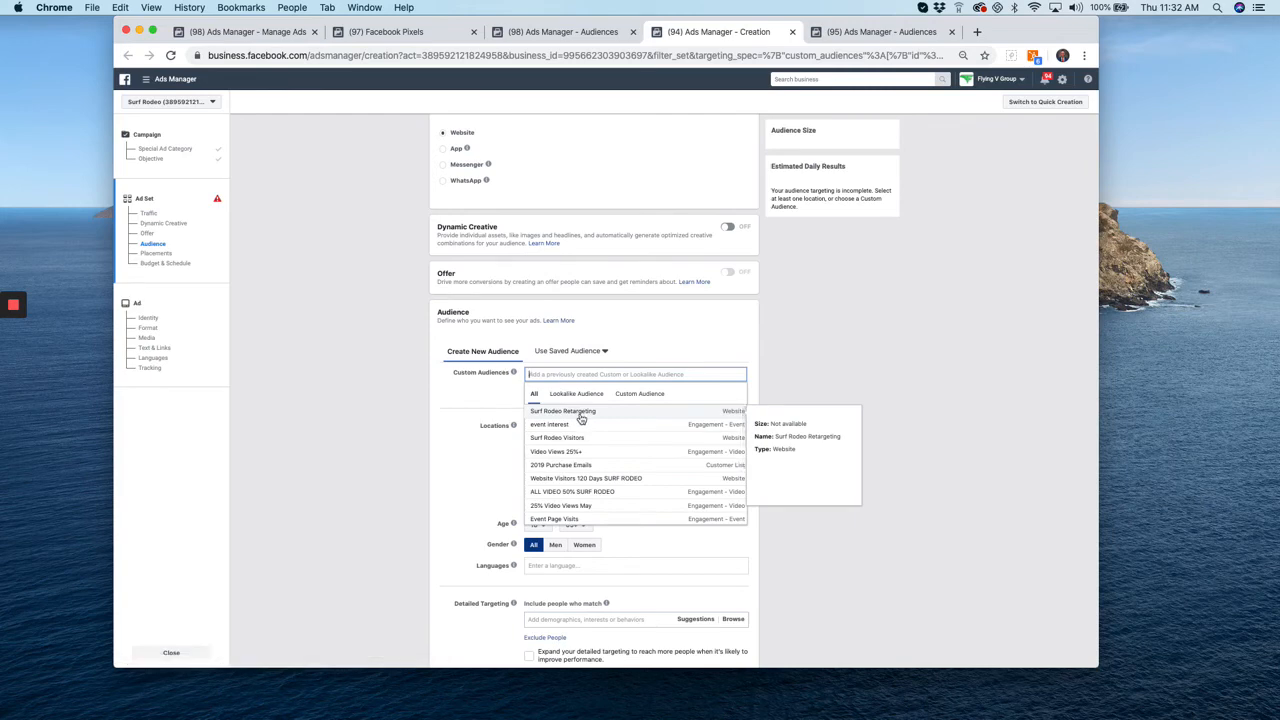
left_click(581, 416)
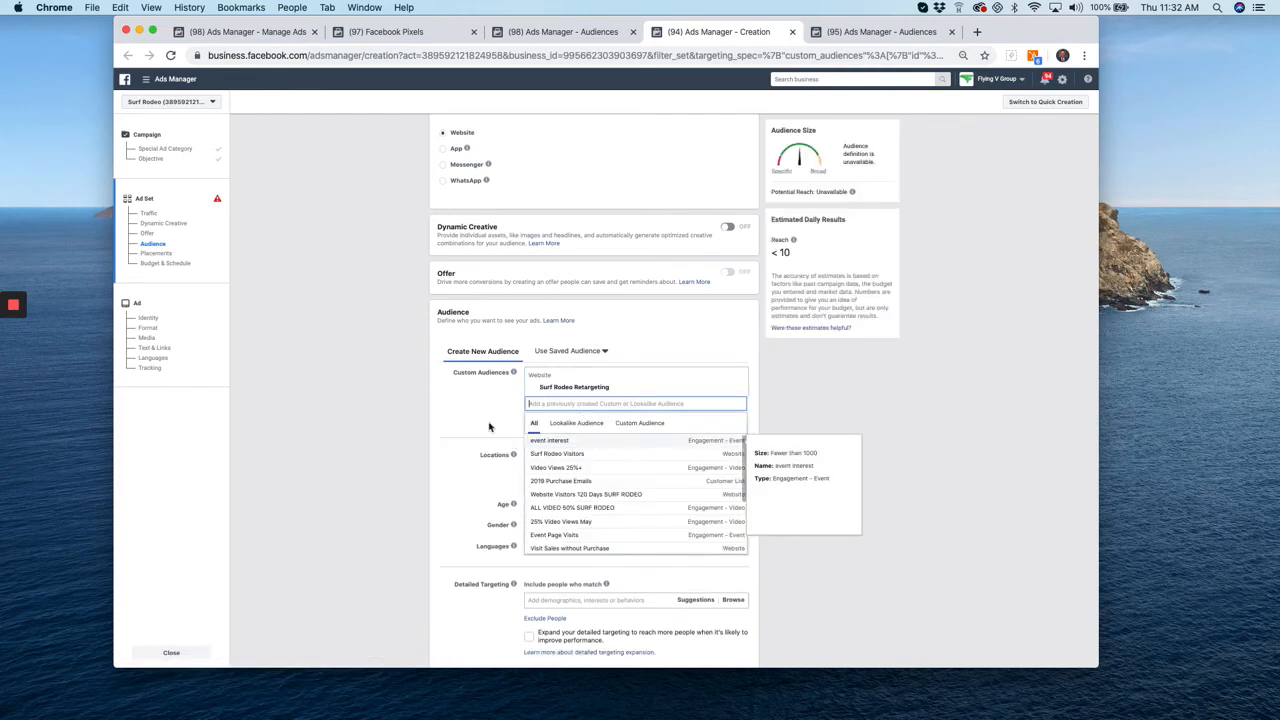
left_click(452, 406)
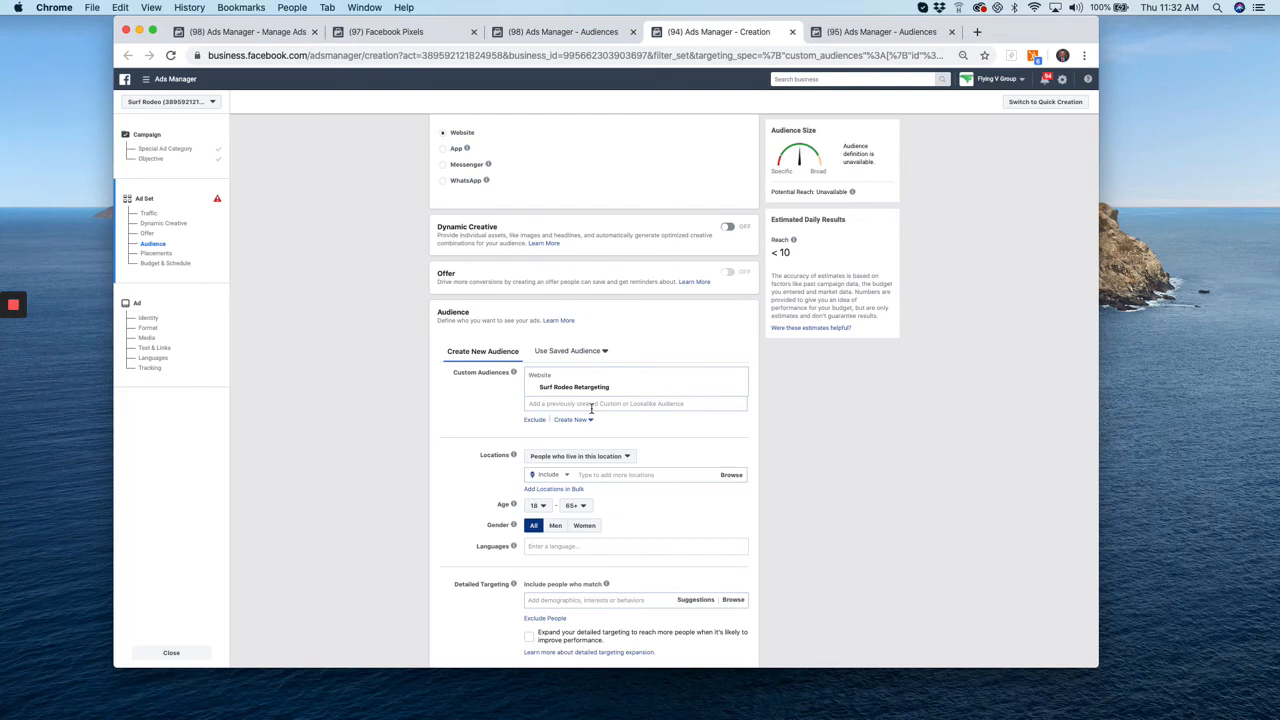
- Set the ad set's target location to Ventura, California
scroll(591, 408, "down", 3)
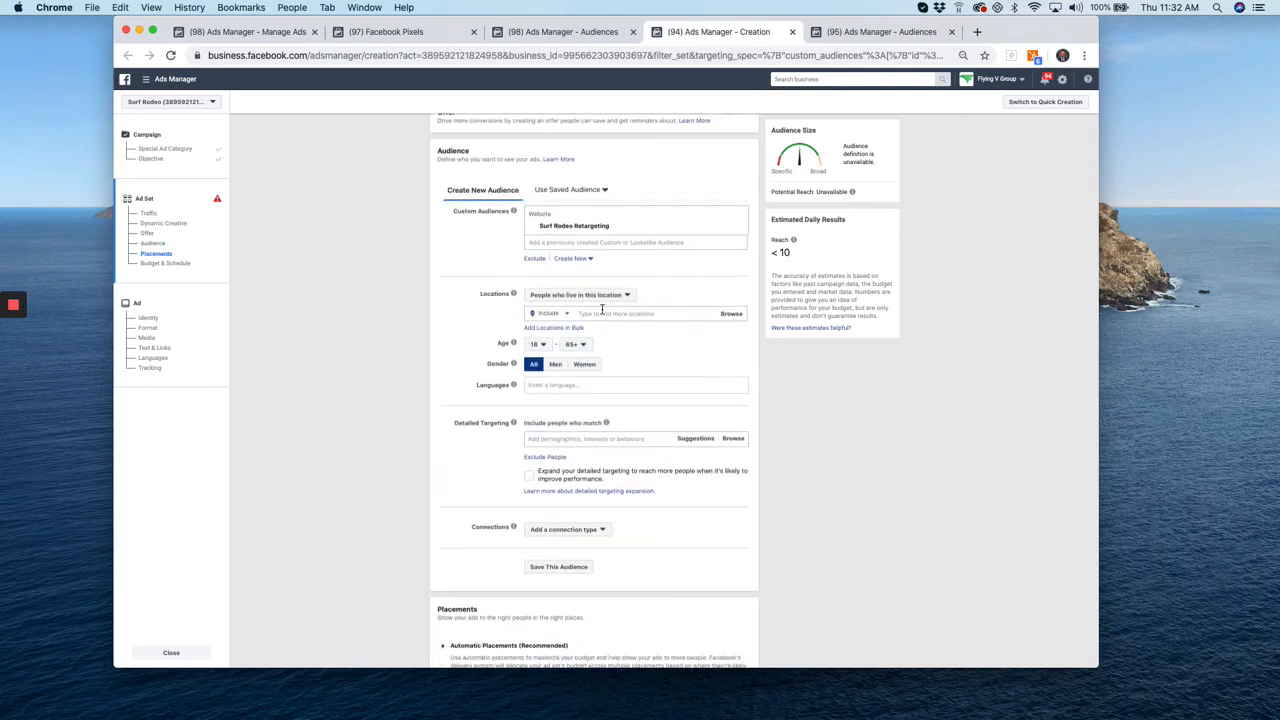
left_click(603, 313)
type("vantu")
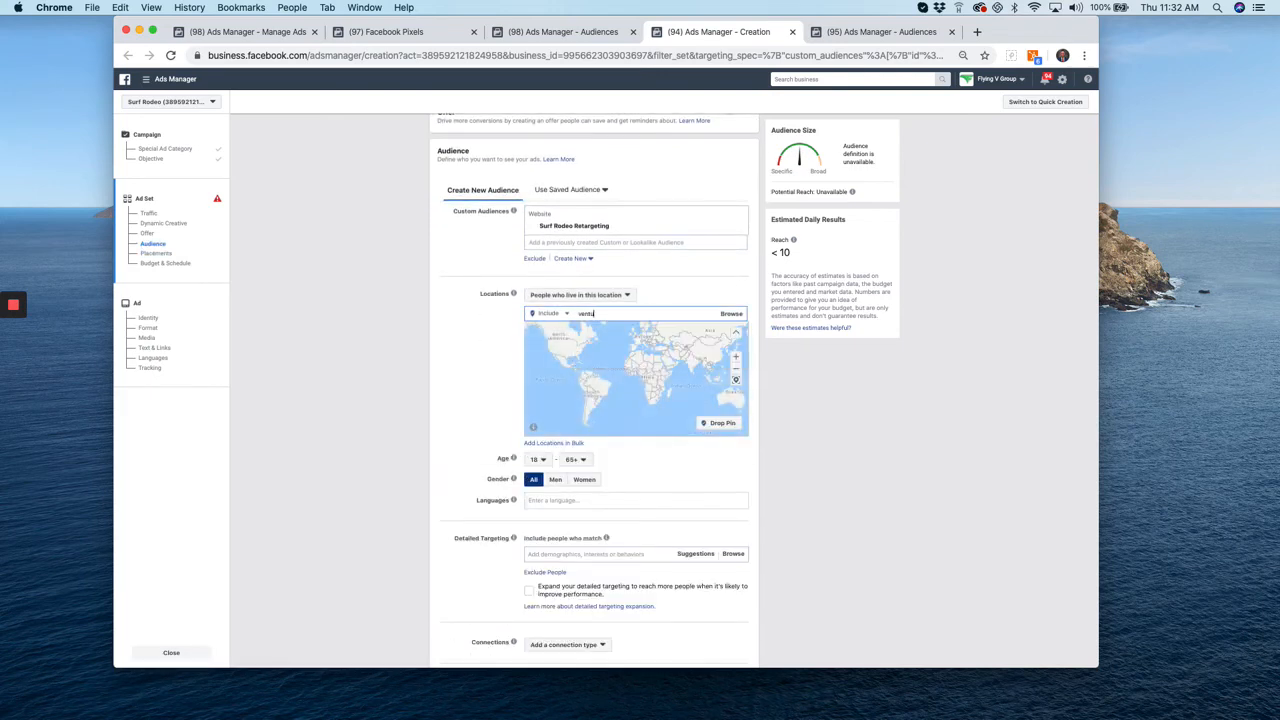
type("ra")
left_click(621, 330)
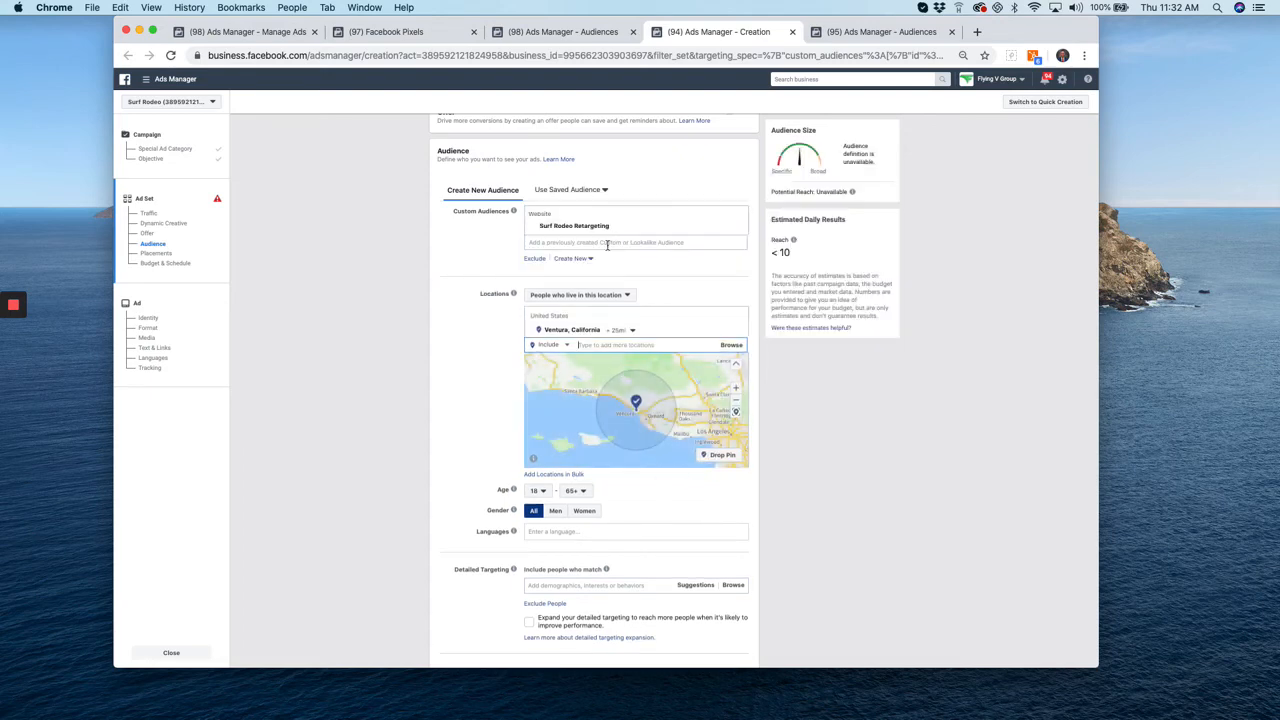
- Add the Surf Rodeo Visitors, event interest and Video Views 25%+ custom audiences to the ad set's audience
left_click(607, 243)
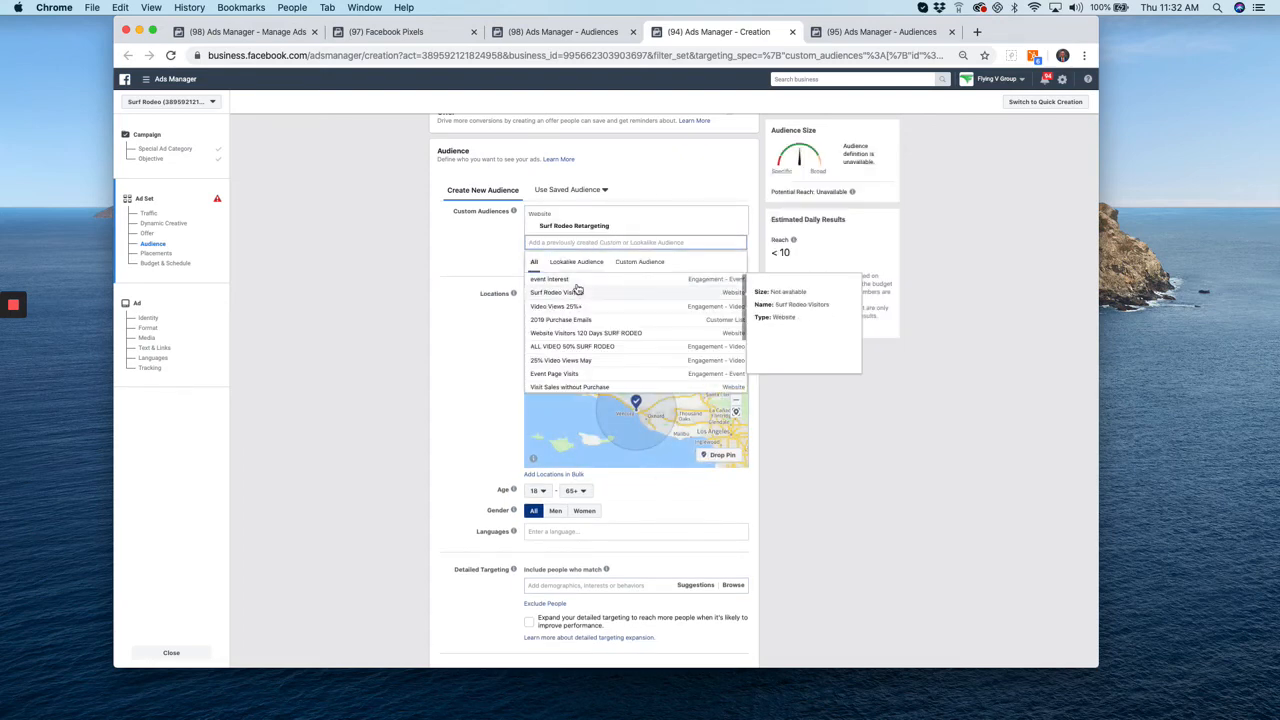
left_click(578, 293)
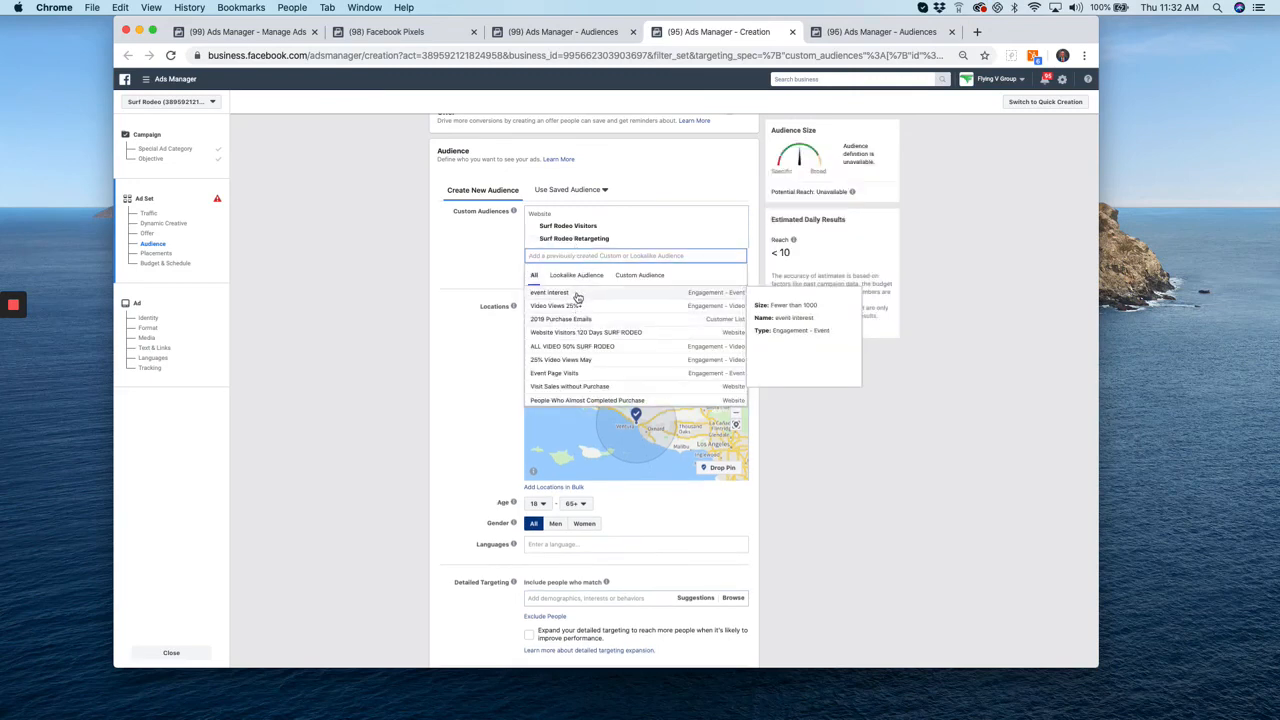
left_click(580, 293)
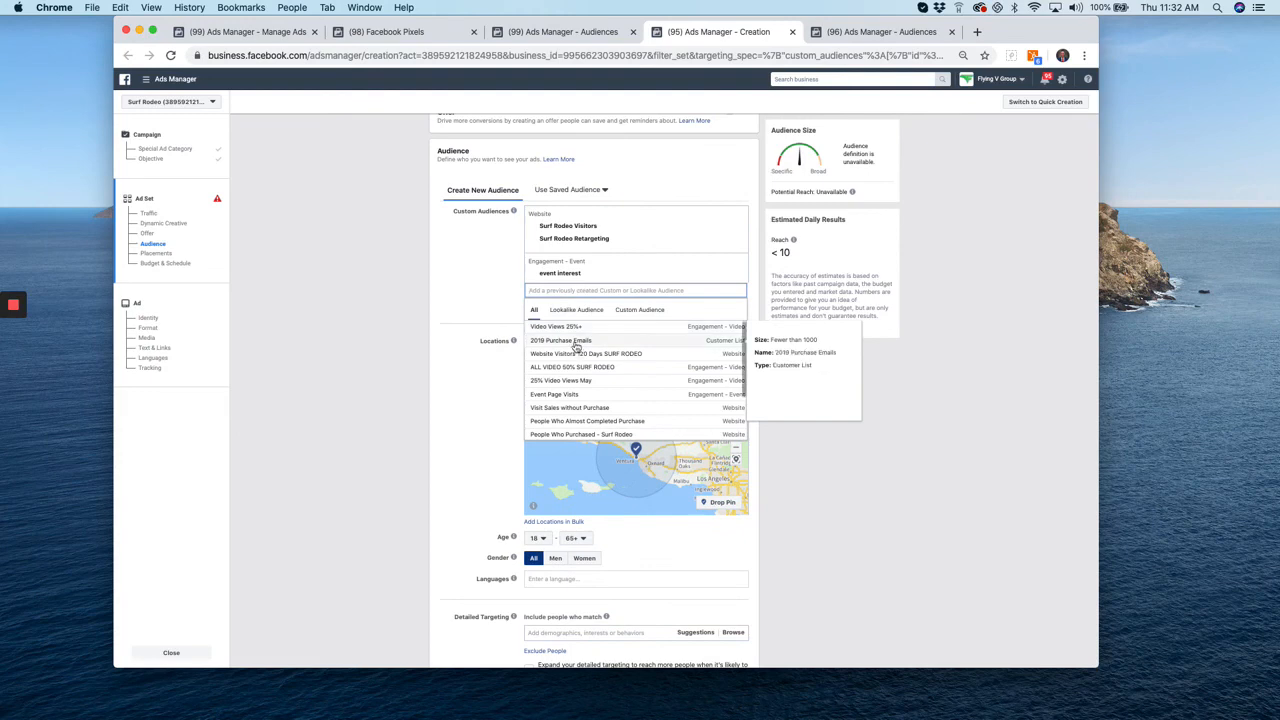
left_click(571, 327)
left_click(458, 342)
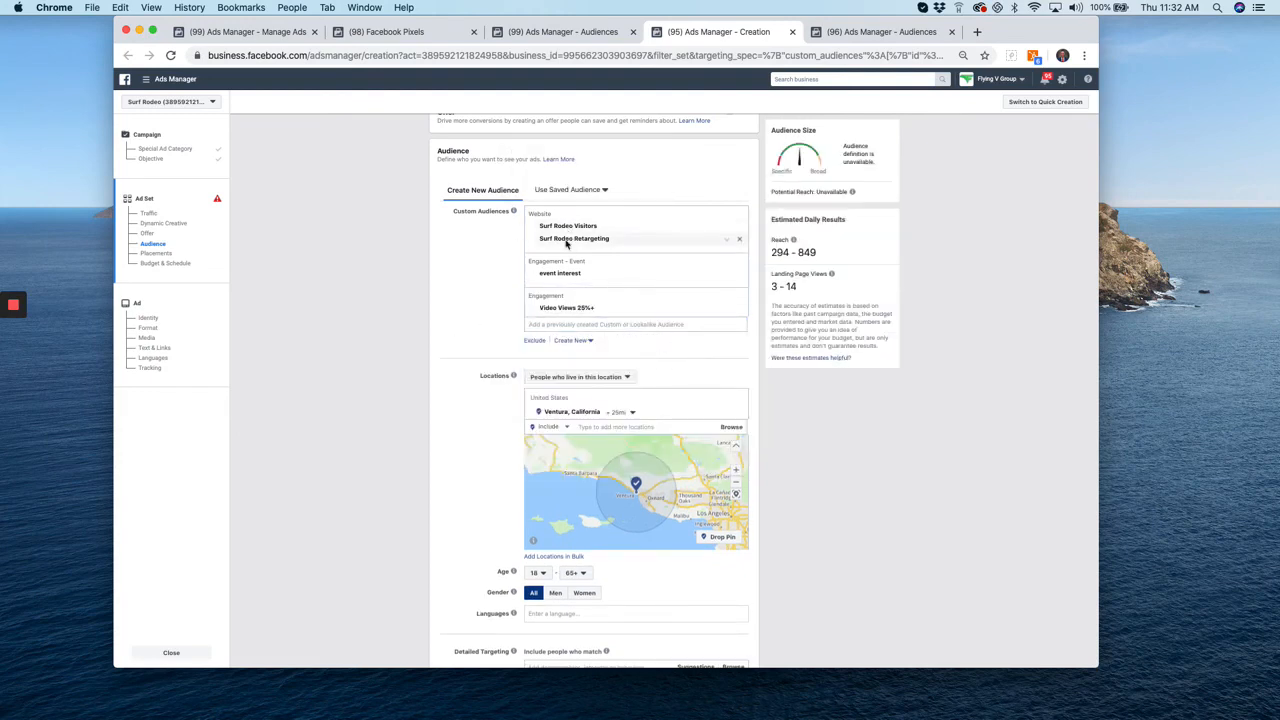
- Go past the ad set's placements and budget to the ad level and examine its format, media, text and link settings
scroll(526, 425, "down", 10)
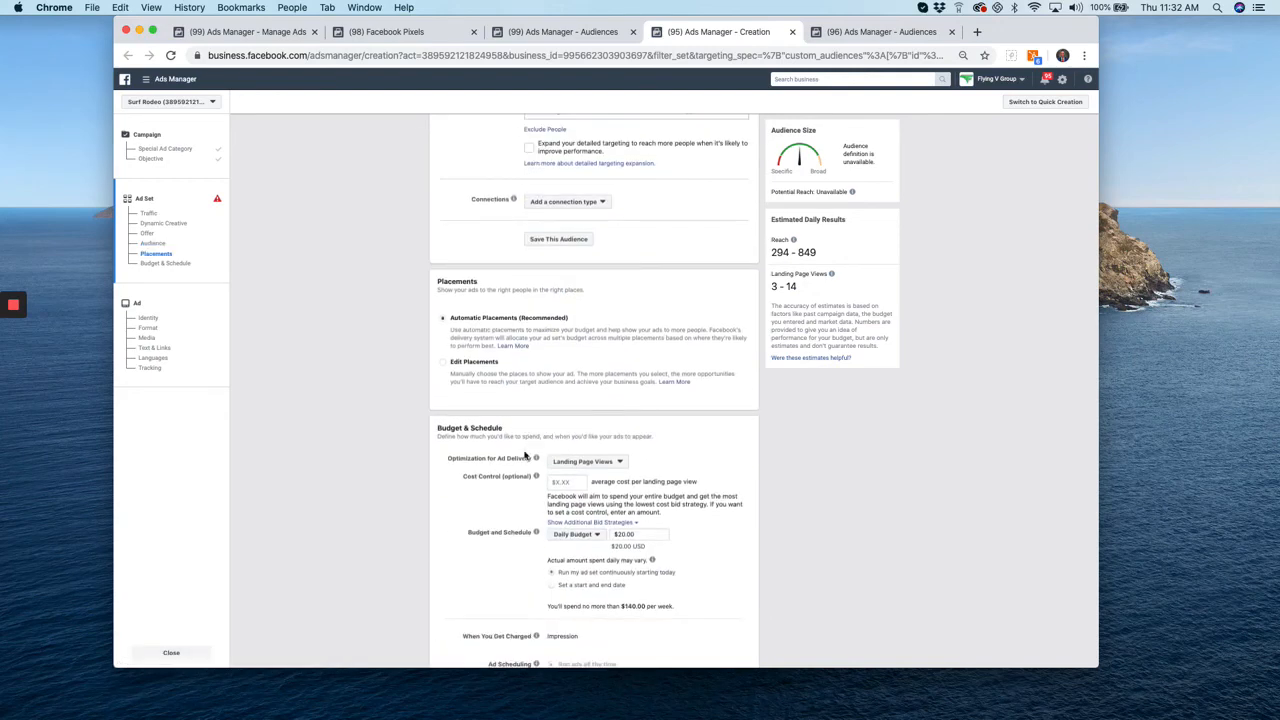
left_click(175, 329)
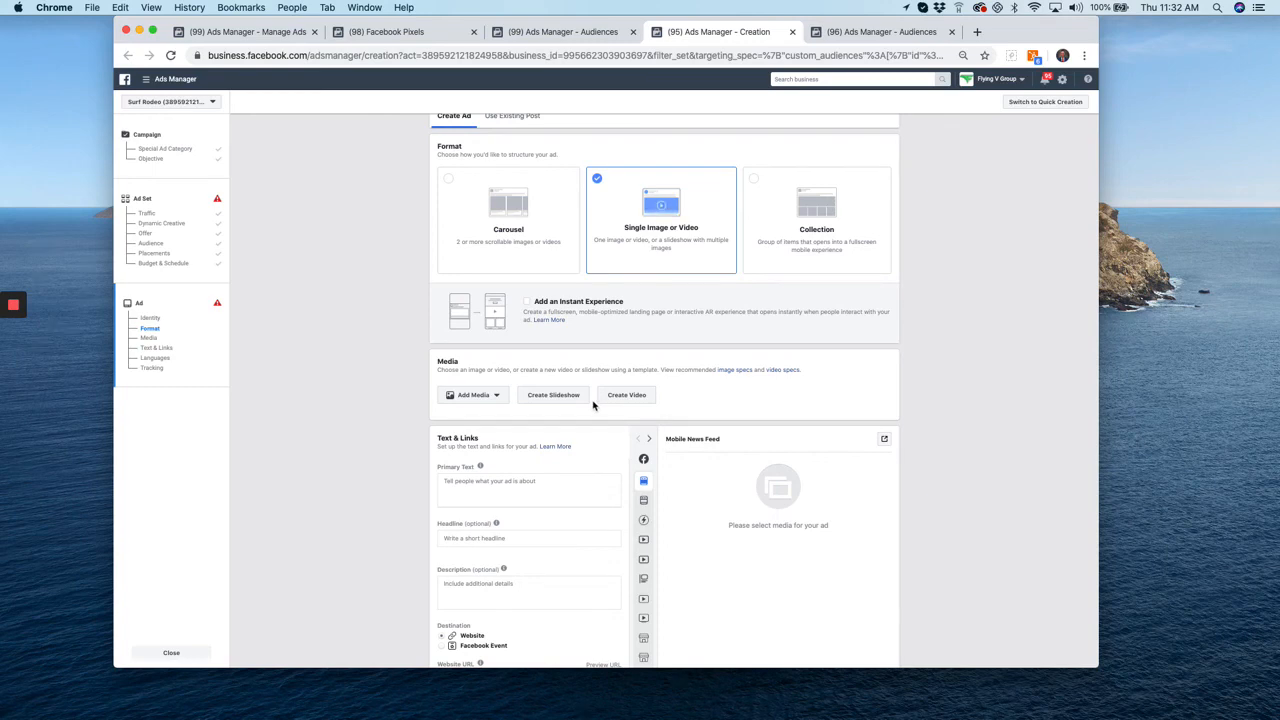
scroll(593, 405, "down", 5)
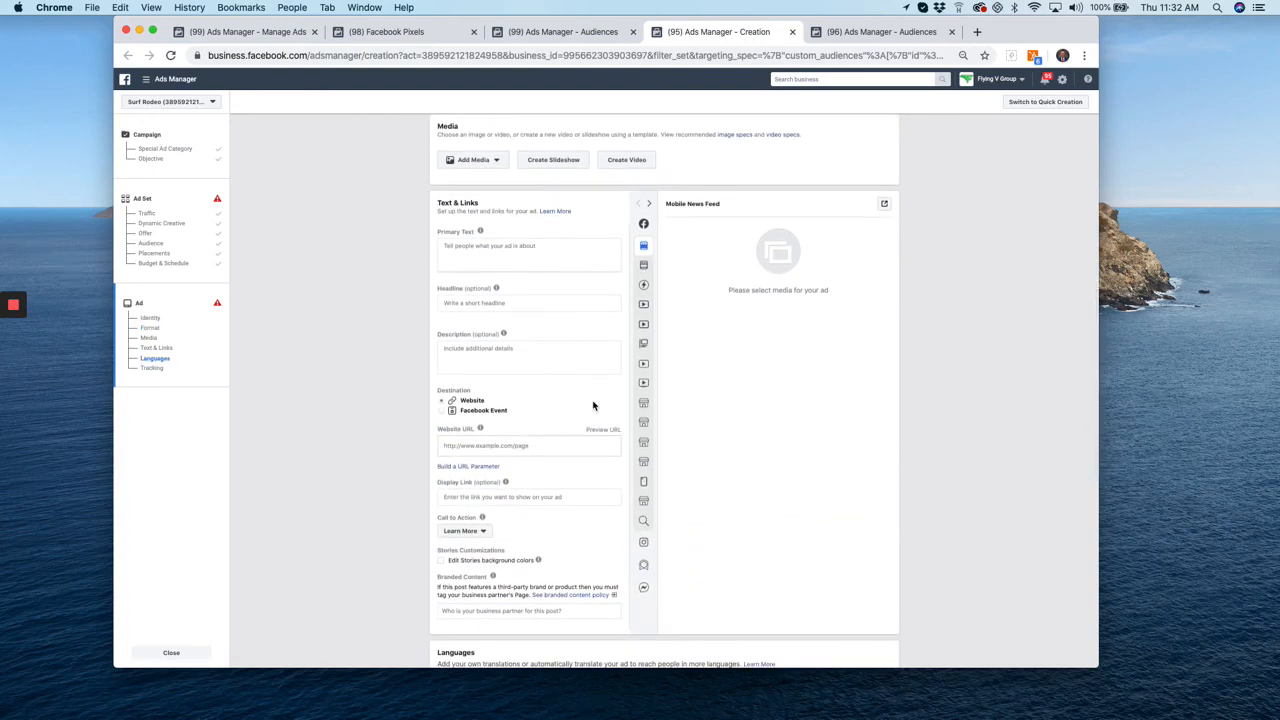
scroll(593, 405, "down", 2)
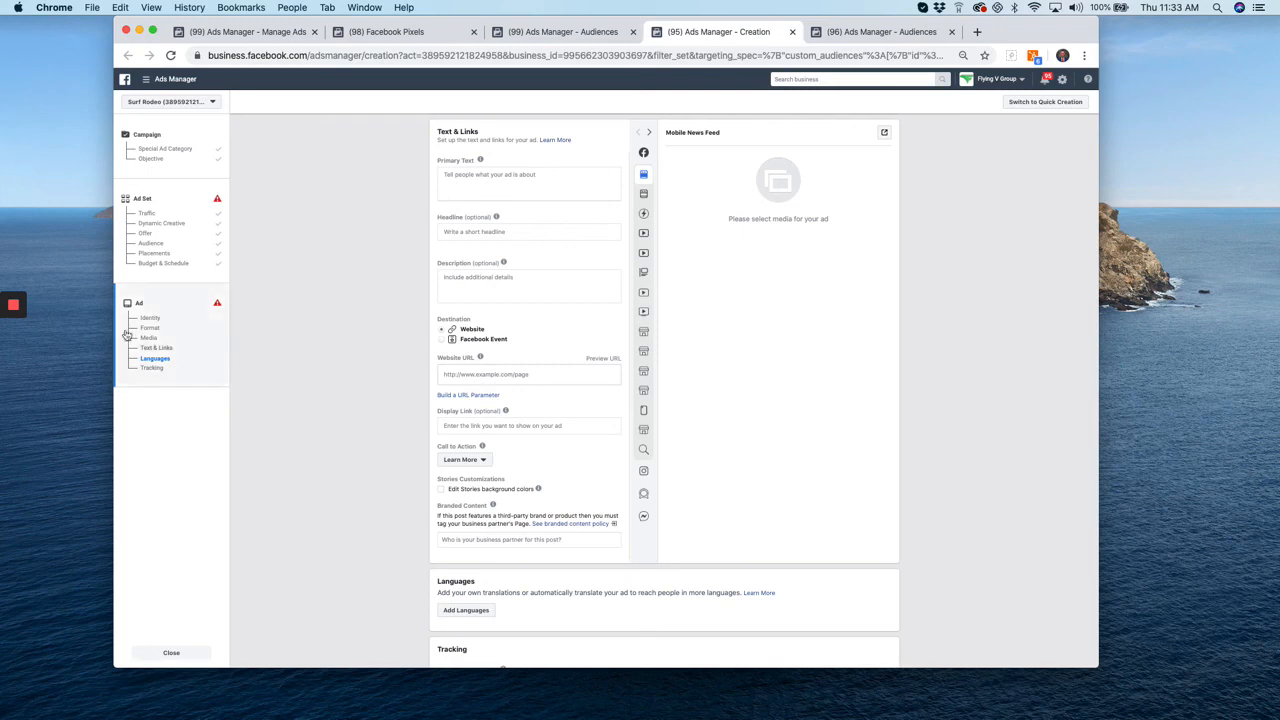
mouse_move(13, 307)
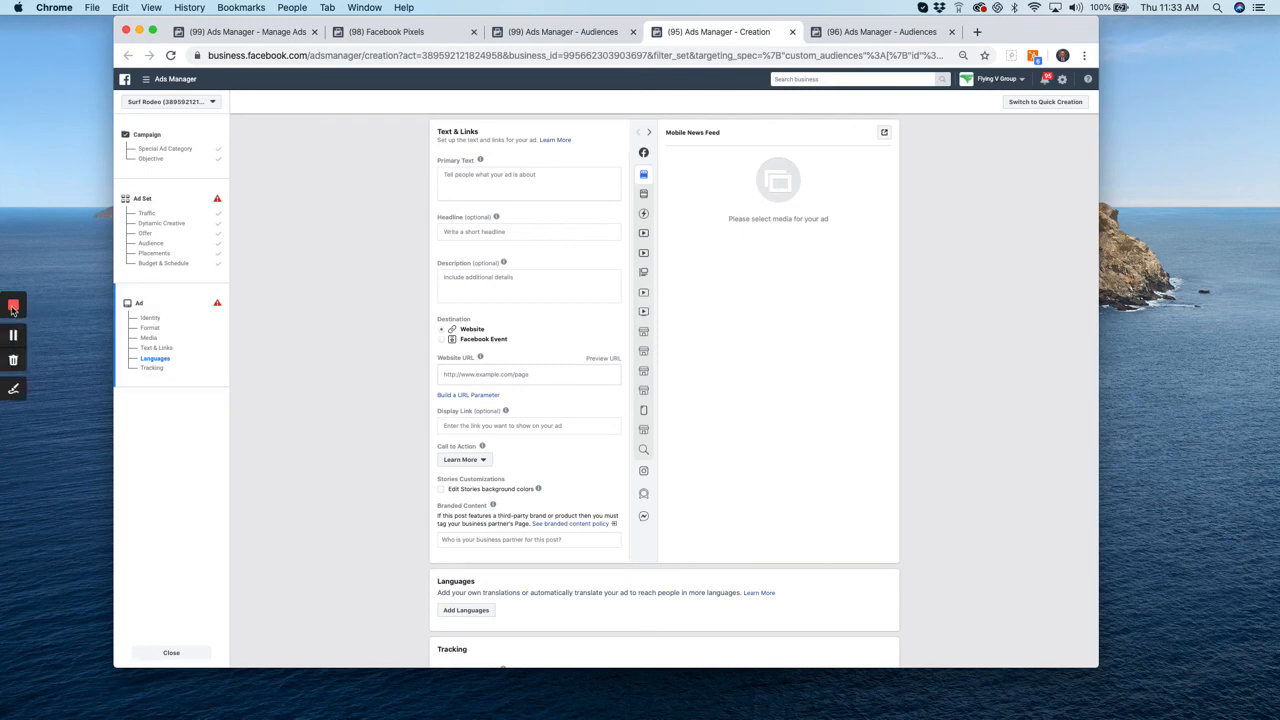